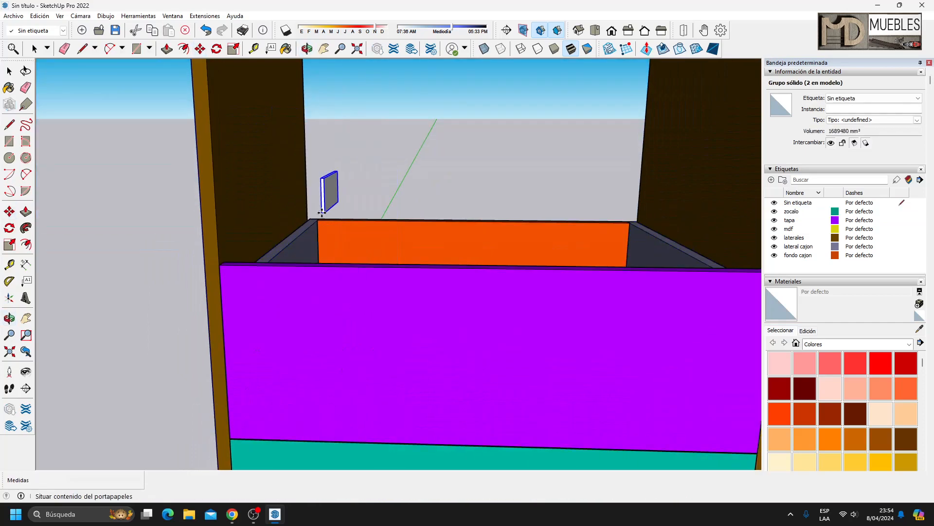
Replace the mistaken paste with a copy of the drawer on top of the first drawer, raised 1 mm
{"action": "key", "text": "ctrl+z"}
{"action": "key", "text": "ctrl+v"}
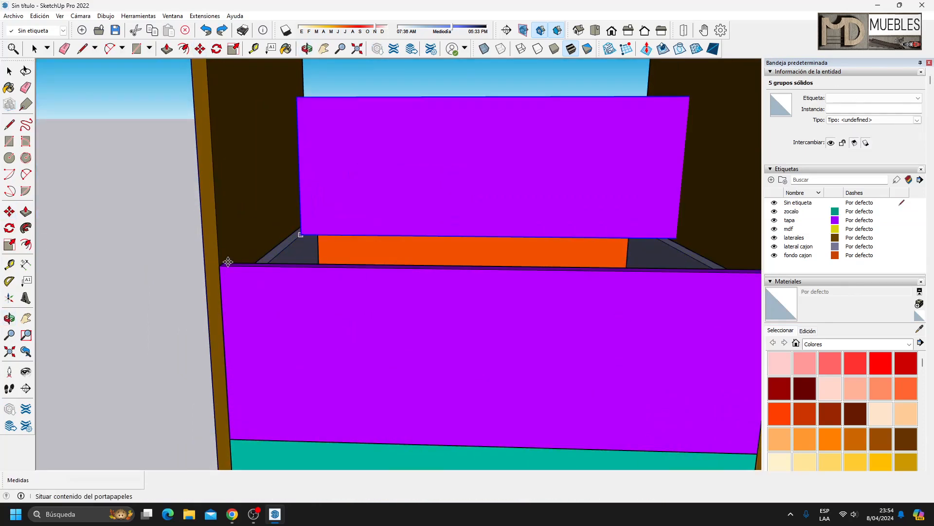
{"action": "left_click", "coordinate": [219, 265]}
{"action": "left_click", "coordinate": [220, 265]}
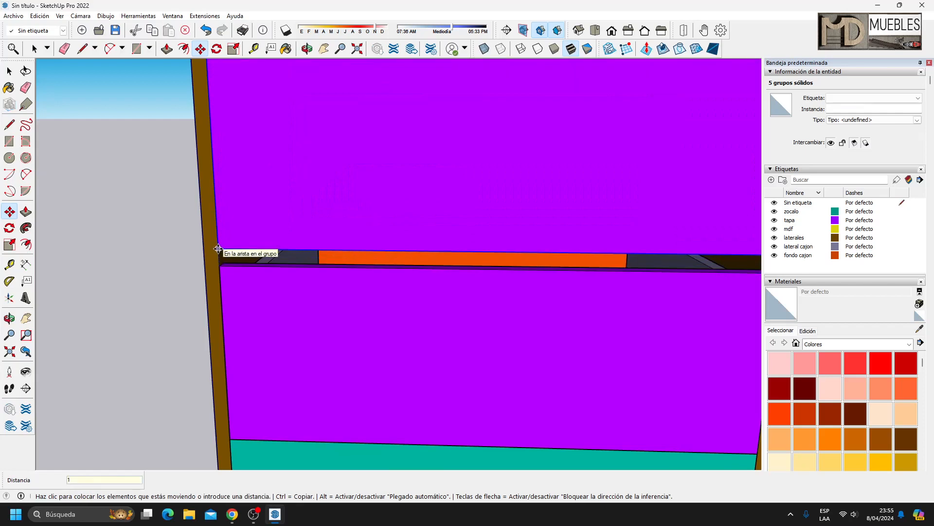
{"action": "key", "text": "Return"}
Paste a third drawer on top of the second one, raised 1 mm to leave a gap
{"action": "scroll", "coordinate": [315, 403], "scroll_direction": "down", "scroll_amount": 3}
{"action": "key", "text": "ctrl+v"}
{"action": "scroll", "coordinate": [254, 215], "scroll_direction": "up", "scroll_amount": 4}
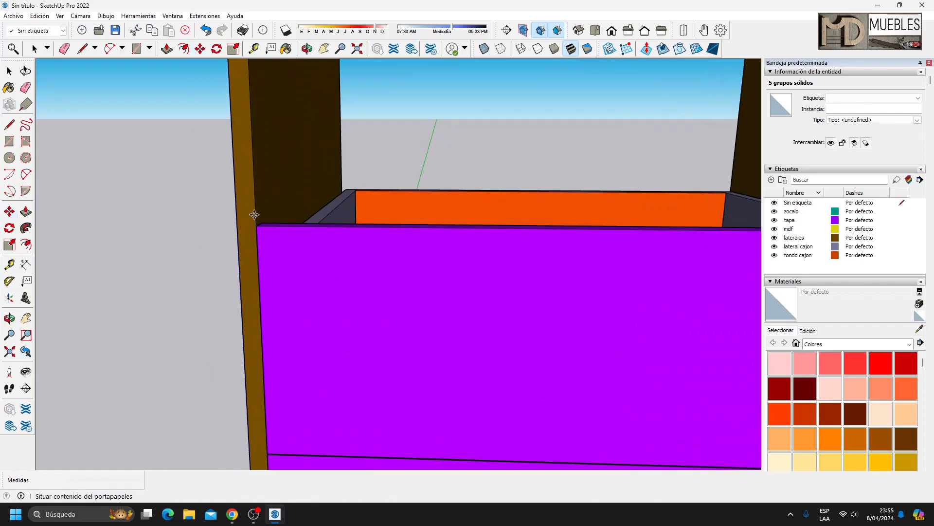
{"action": "left_click", "coordinate": [254, 214]}
{"action": "left_click", "coordinate": [253, 211]}
{"action": "key", "text": "Return"}
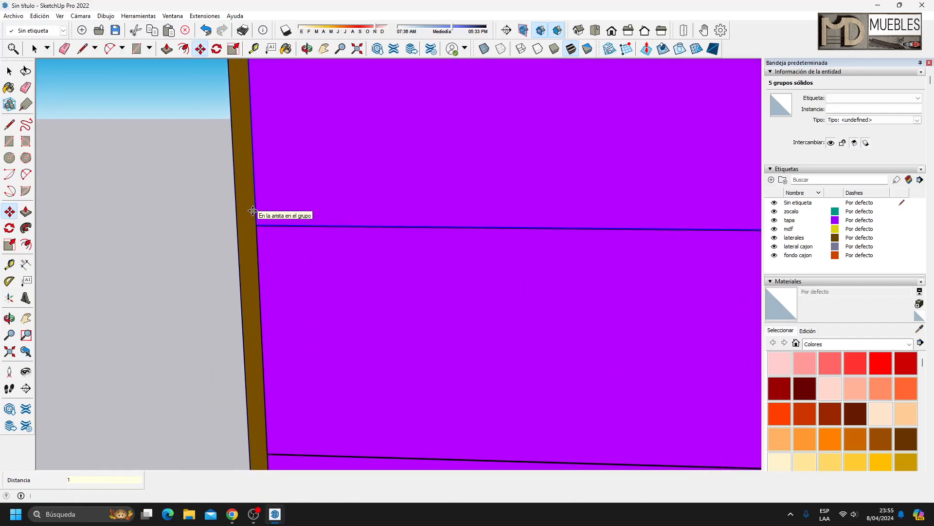
{"action": "scroll", "coordinate": [265, 386], "scroll_direction": "down", "scroll_amount": 4}
{"action": "middle_click_drag", "start_coordinate": [277, 363], "coordinate": [2, 128]}
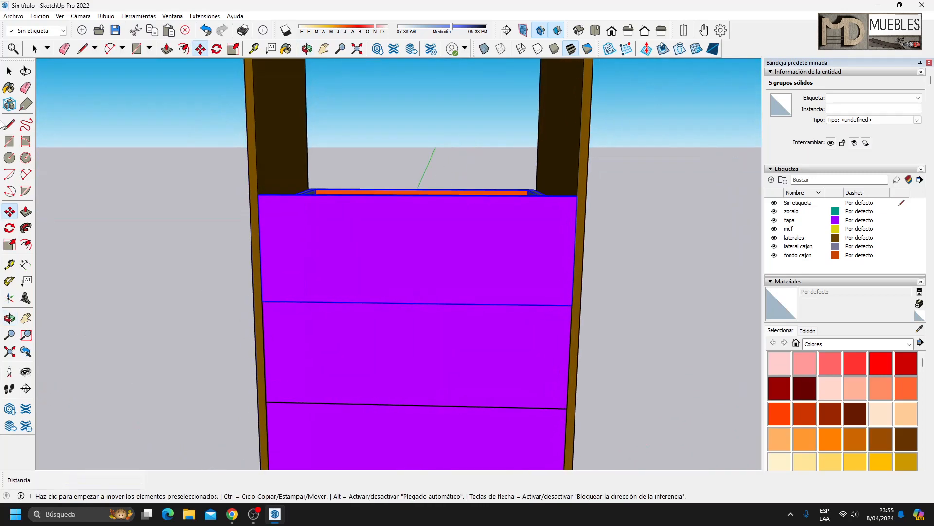
Draw a closed horizontal face over the top drawer, spanning the 664 mm between the side panels
{"action": "left_click", "coordinate": [10, 71]}
{"action": "left_click", "coordinate": [165, 139]}
{"action": "middle_click_drag", "start_coordinate": [446, 234], "coordinate": [390, 243]}
{"action": "key", "text": "l"}
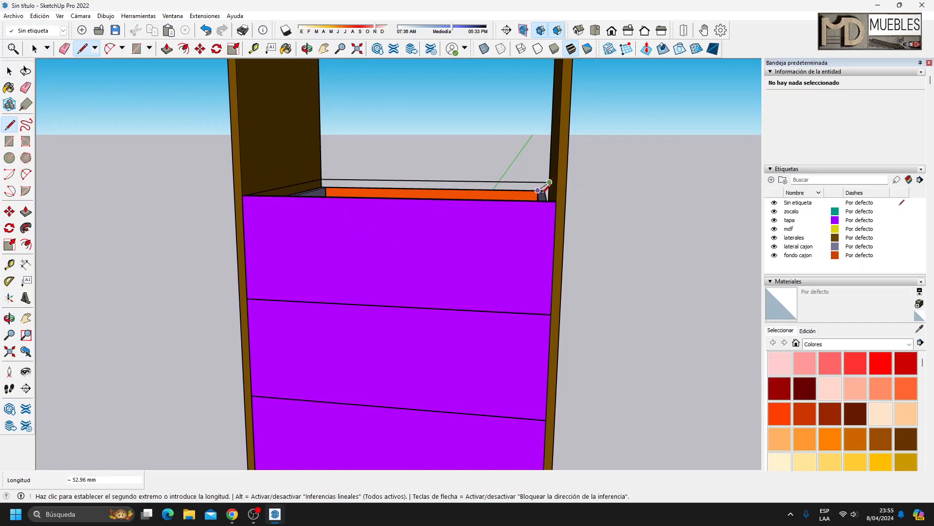
{"action": "left_click", "coordinate": [242, 195]}
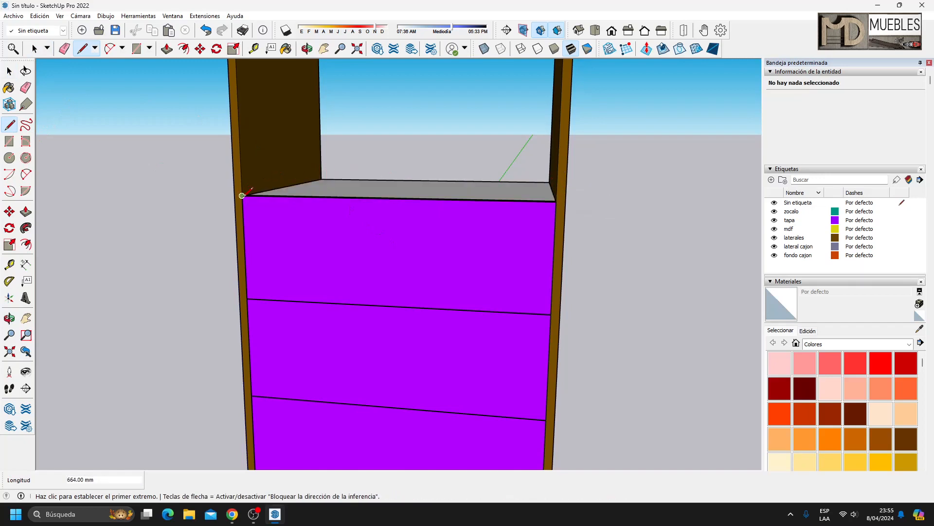
Make the horizontal face above the drawers and its edges into a group
{"action": "left_click", "coordinate": [10, 71]}
{"action": "middle_click_drag", "start_coordinate": [273, 312], "coordinate": [339, 209]}
{"action": "double_click", "coordinate": [340, 208]}
{"action": "right_click", "coordinate": [340, 208]}
{"action": "left_click", "coordinate": [379, 294]}
Extrude the grouped face above the drawers 18 mm into a panel and leave the group
{"action": "double_click", "coordinate": [359, 205]}
{"action": "key", "text": "p"}
{"action": "left_click", "coordinate": [342, 219]}
{"action": "type", "text": "18"}
{"action": "key", "text": "Return"}
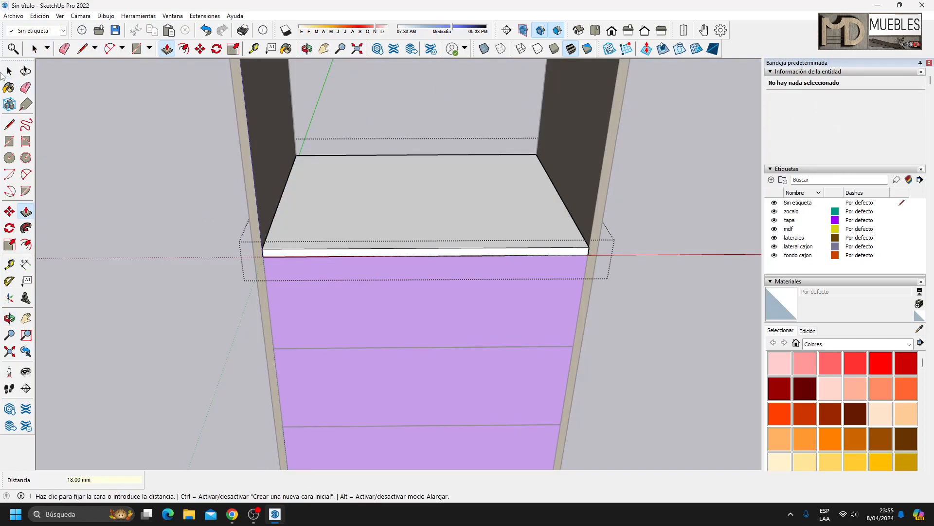
{"action": "middle_click_drag", "start_coordinate": [509, 310], "coordinate": [344, 277]}
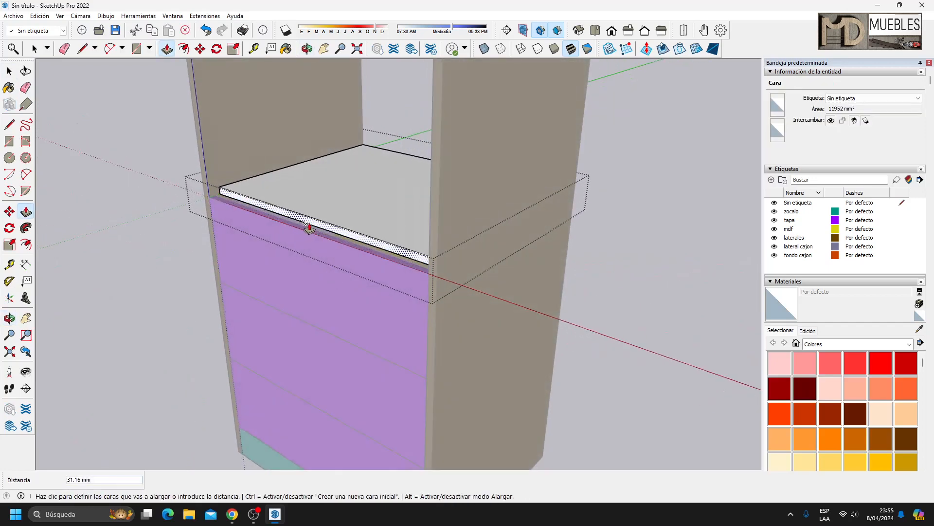
{"action": "middle_click_drag", "start_coordinate": [281, 240], "coordinate": [260, 268]}
{"action": "left_click", "coordinate": [9, 72]}
{"action": "left_click", "coordinate": [127, 189]}
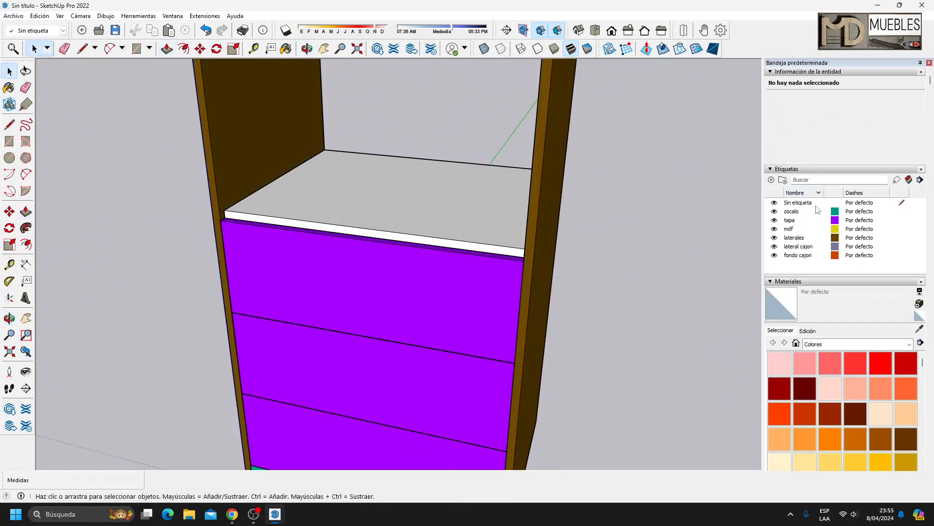
Create a tag named base and set its colour to red
{"action": "left_click", "coordinate": [771, 181]}
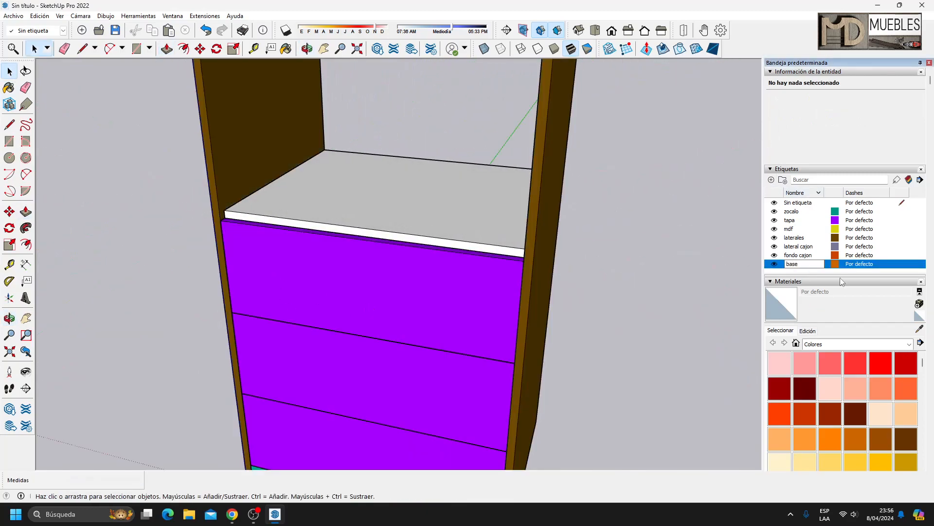
{"action": "left_click", "coordinate": [835, 265]}
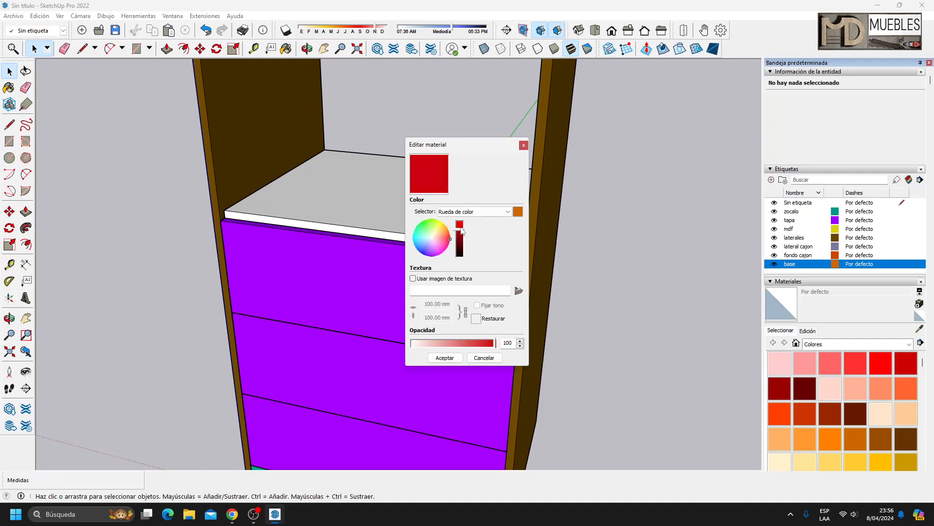
{"action": "left_click", "coordinate": [445, 358]}
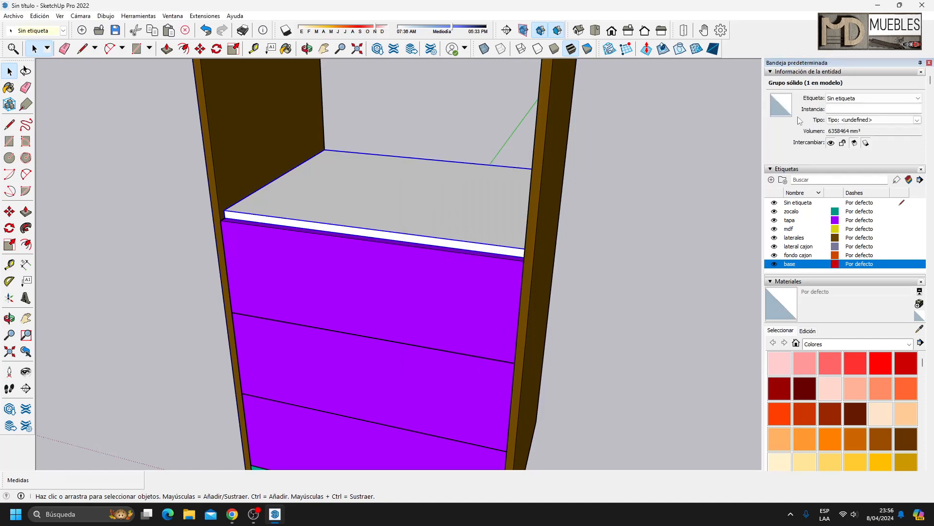
Assign the base tag to the new panel above the drawers
{"action": "left_click", "coordinate": [865, 99]}
{"action": "left_click", "coordinate": [851, 113]}
{"action": "left_click", "coordinate": [645, 182]}
{"action": "scroll", "coordinate": [545, 212], "scroll_direction": "down", "scroll_amount": 2}
{"action": "scroll", "coordinate": [438, 338], "scroll_direction": "down", "scroll_amount": 4}
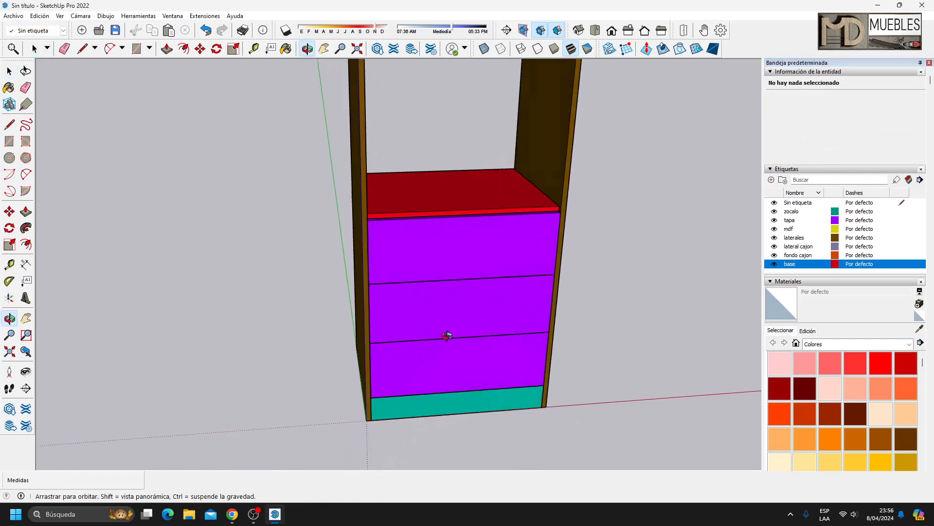
{"action": "scroll", "coordinate": [367, 444], "scroll_direction": "down", "scroll_amount": 4}
{"action": "middle_click_drag", "start_coordinate": [366, 448], "coordinate": [386, 390]}
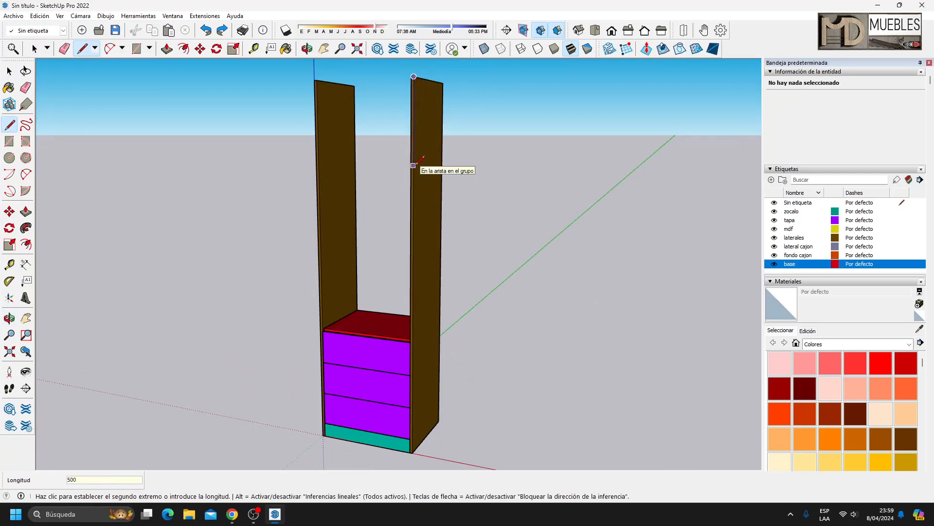
Draw a 500 mm reference line down from the right side panel's top front corner and push the panel's top face down to its end
{"action": "left_click", "coordinate": [413, 159]}
{"action": "key", "text": "space"}
{"action": "double_click", "coordinate": [426, 172]}
{"action": "middle_click_drag", "start_coordinate": [425, 172], "coordinate": [451, 274]}
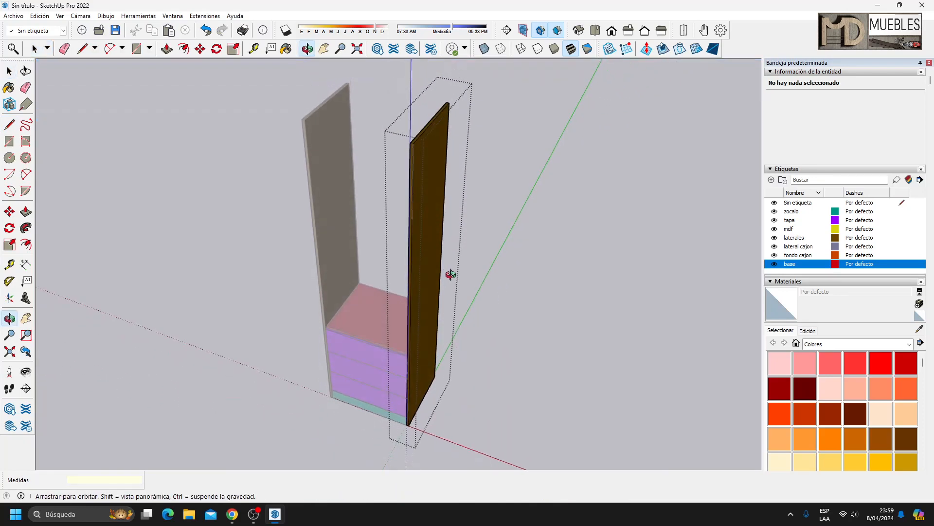
{"action": "scroll", "coordinate": [436, 157], "scroll_direction": "up", "scroll_amount": 4}
{"action": "key", "text": "p"}
{"action": "left_click_drag", "start_coordinate": [401, 123], "coordinate": [392, 265]}
{"action": "key", "text": "space"}
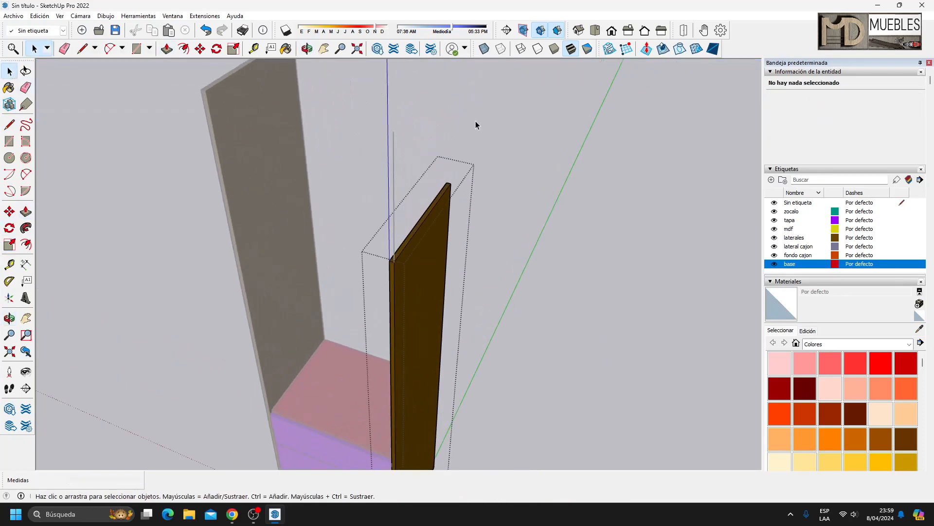
Leave the side panel's group and delete the reference line above it
{"action": "left_click", "coordinate": [474, 132]}
{"action": "left_click", "coordinate": [395, 188]}
{"action": "key", "text": "Delete"}
Copy the red base panel and paste the copy at the top front corner of the shortened right side panel
{"action": "middle_click_drag", "start_coordinate": [286, 297], "coordinate": [396, 371]}
{"action": "left_click", "coordinate": [395, 372]}
{"action": "key", "text": "ctrl+c"}
{"action": "key", "text": "ctrl+v"}
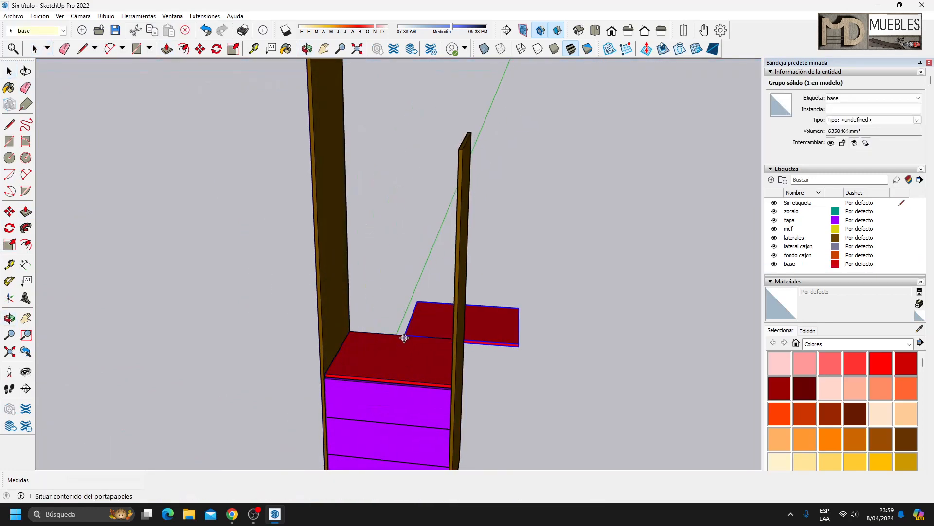
{"action": "left_click", "coordinate": [463, 149]}
Move the copied base panel by its right front corner to fit between the two side panels at the top of the shortened one
{"action": "key", "text": "m"}
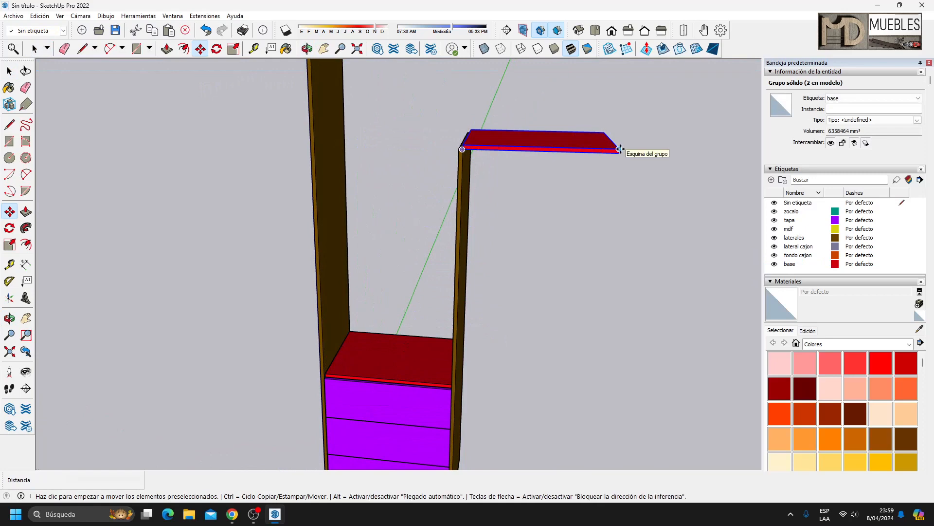
{"action": "left_click", "coordinate": [619, 148]}
{"action": "left_click", "coordinate": [458, 151]}
{"action": "scroll", "coordinate": [369, 278], "scroll_direction": "down", "scroll_amount": 5}
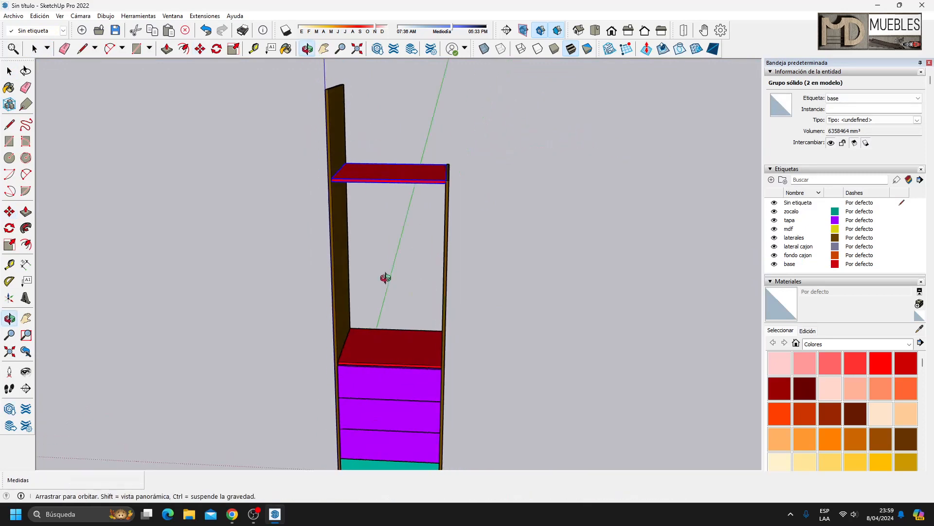
{"action": "middle_click_drag", "start_coordinate": [487, 297], "coordinate": [467, 292]}
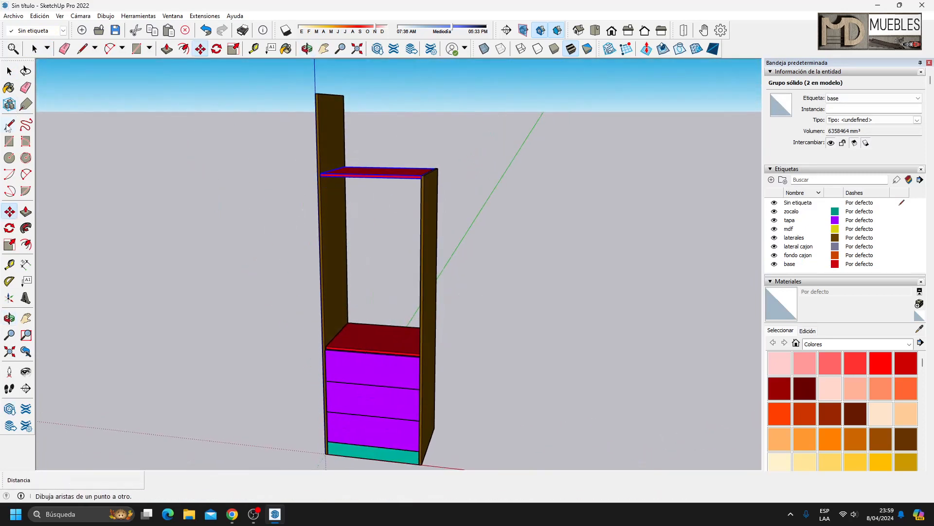
Draw a vertical divider face between the lower and upper base panels at their midpoints, 1172 mm high
{"action": "left_click", "coordinate": [10, 126]}
{"action": "key", "text": "space"}
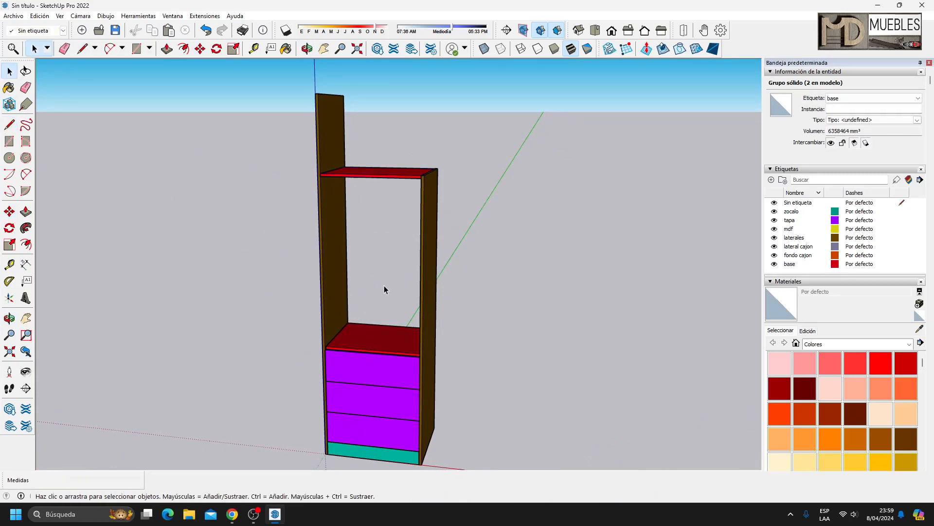
{"action": "left_click", "coordinate": [386, 286]}
{"action": "scroll", "coordinate": [383, 292], "scroll_direction": "up", "scroll_amount": 3}
{"action": "middle_click_drag", "start_coordinate": [379, 296], "coordinate": [408, 311]}
{"action": "left_click", "coordinate": [383, 378]}
{"action": "left_click", "coordinate": [393, 168]}
{"action": "middle_click_drag", "start_coordinate": [393, 168], "coordinate": [396, 277]}
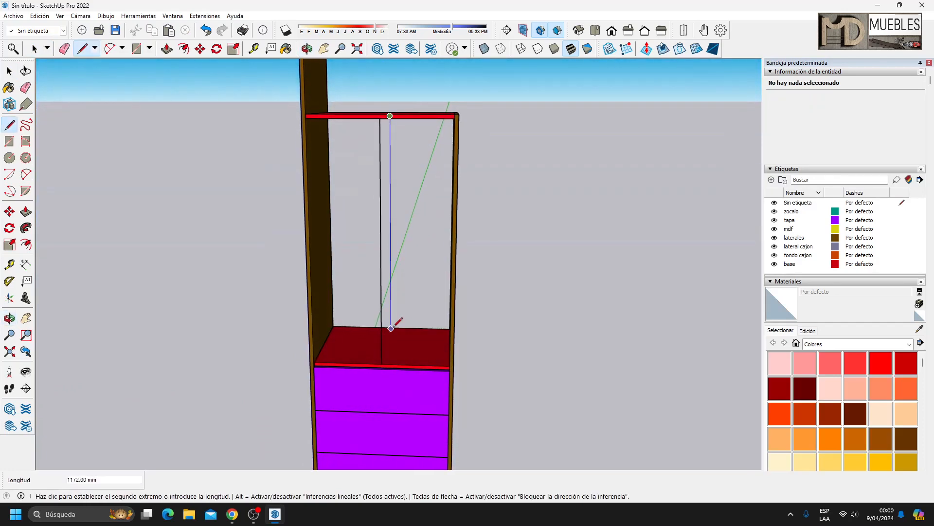
{"action": "left_click", "coordinate": [389, 357]}
{"action": "key", "text": "space"}
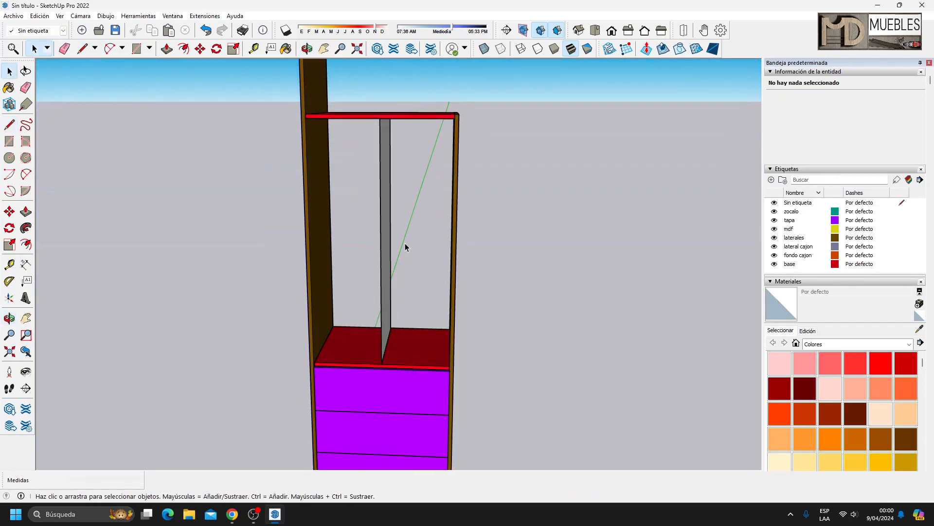
Make the vertical divider face and its edges into a group
{"action": "middle_click_drag", "start_coordinate": [404, 244], "coordinate": [384, 225]}
{"action": "double_click", "coordinate": [375, 217]}
{"action": "right_click", "coordinate": [375, 217]}
{"action": "left_click", "coordinate": [417, 306]}
Extrude the divider face 18 mm and leave its group
{"action": "double_click", "coordinate": [372, 198]}
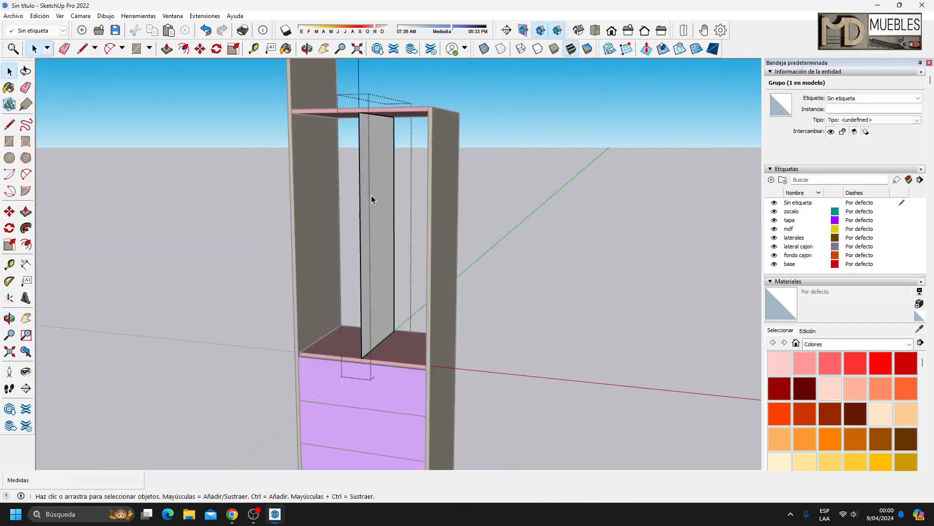
{"action": "key", "text": "p"}
{"action": "left_click", "coordinate": [372, 217]}
{"action": "left_click", "coordinate": [374, 217]}
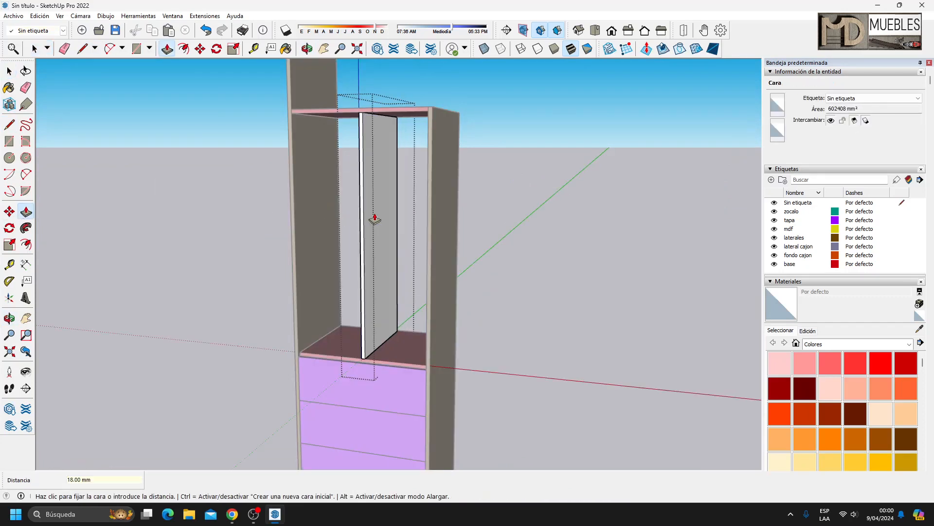
{"action": "key", "text": "space"}
{"action": "left_click", "coordinate": [492, 147]}
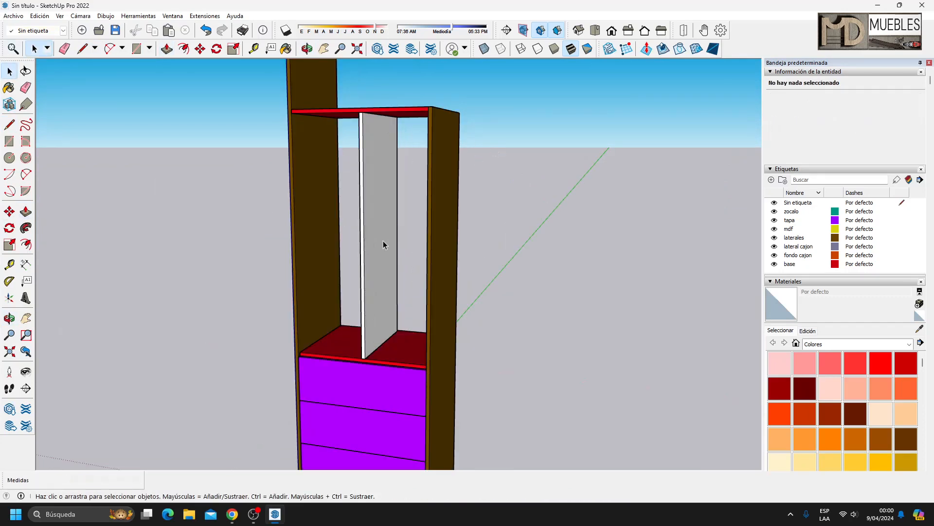
Move the divider by the midpoint of its bottom front edge so that it is centred on the base panel
{"action": "left_click", "coordinate": [375, 325]}
{"action": "key", "text": "m"}
{"action": "scroll", "coordinate": [369, 363], "scroll_direction": "up", "scroll_amount": 5}
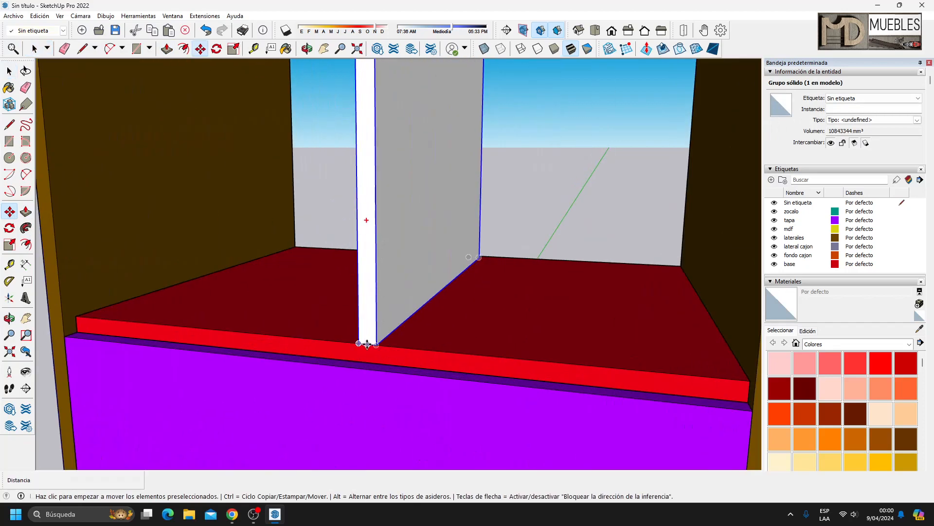
{"action": "scroll", "coordinate": [368, 344], "scroll_direction": "down", "scroll_amount": 5}
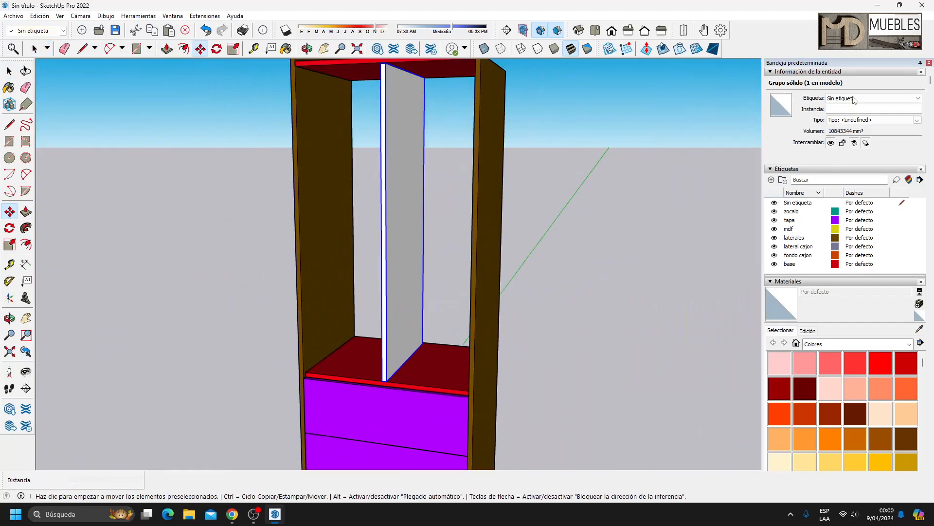
Assign the laterales tag to the vertical divider
{"action": "left_click", "coordinate": [854, 99]}
{"action": "left_click", "coordinate": [848, 132]}
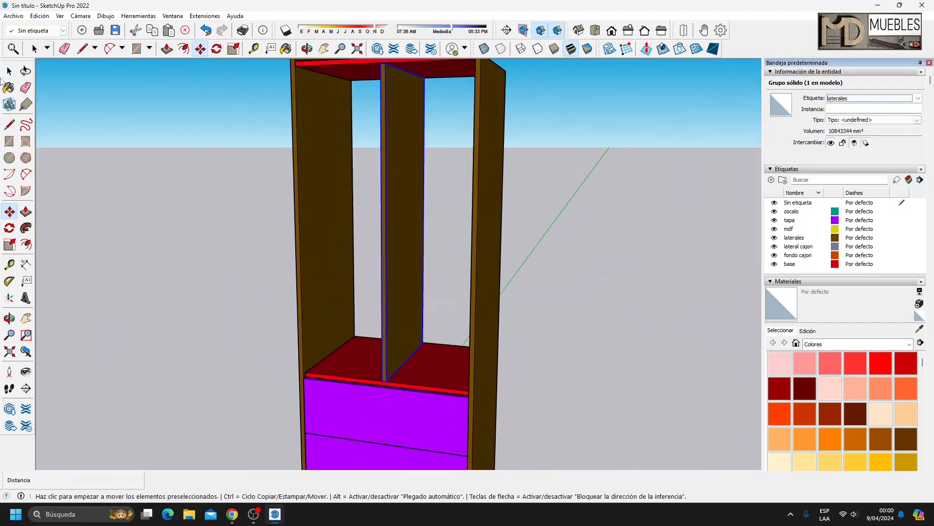
{"action": "key", "text": "space"}
{"action": "left_click", "coordinate": [247, 219]}
{"action": "middle_click_drag", "start_coordinate": [247, 219], "coordinate": [190, 331]}
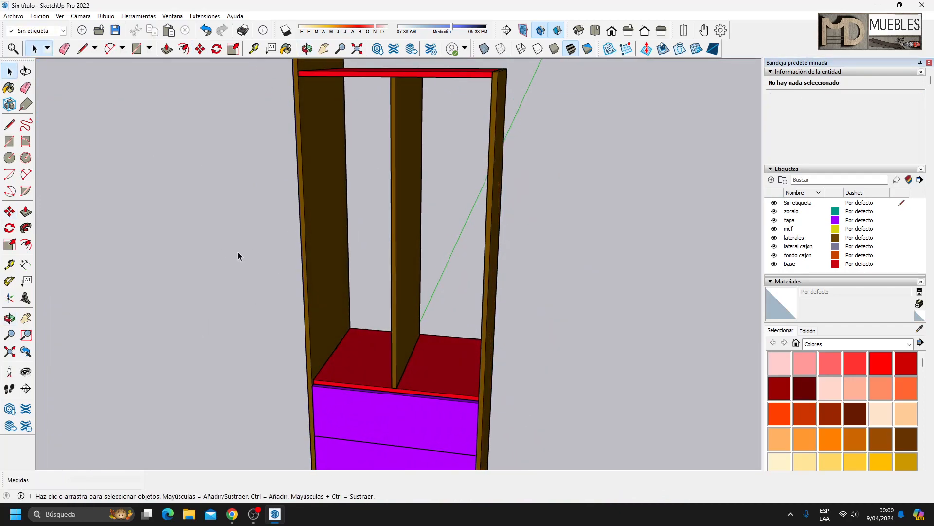
{"action": "left_click", "coordinate": [11, 141]}
{"action": "middle_click_drag", "start_coordinate": [440, 271], "coordinate": [122, 341]}
{"action": "left_click", "coordinate": [7, 71]}
{"action": "left_click", "coordinate": [352, 84]}
{"action": "middle_click_drag", "start_coordinate": [351, 84], "coordinate": [611, 259]}
{"action": "key", "text": "m"}
{"action": "scroll", "coordinate": [341, 164], "scroll_direction": "up", "scroll_amount": 3}
{"action": "middle_click_drag", "start_coordinate": [479, 223], "coordinate": [428, 248]}
{"action": "left_click", "coordinate": [10, 71]}
{"action": "left_click", "coordinate": [233, 165]}
Draw a 1172 × 323 mm rectangle across the front of the left opening, from the upper base panel to the divider's foot
{"action": "scroll", "coordinate": [401, 226], "scroll_direction": "up", "scroll_amount": 3}
{"action": "left_click", "coordinate": [9, 141]}
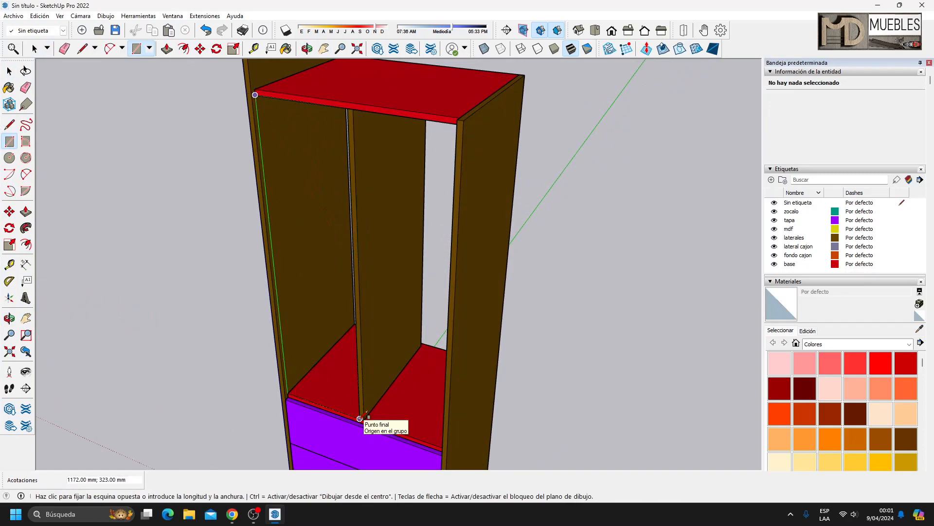
{"action": "left_click", "coordinate": [359, 418]}
{"action": "key", "text": "space"}
Make the rectangle over the left opening and its edges into a group
{"action": "double_click", "coordinate": [321, 213]}
{"action": "right_click", "coordinate": [332, 213]}
{"action": "left_click", "coordinate": [366, 296]}
Extrude the grouped rectangle 18 mm outward to form the left door
{"action": "double_click", "coordinate": [315, 260]}
{"action": "left_click", "coordinate": [25, 211]}
{"action": "left_click", "coordinate": [320, 222]}
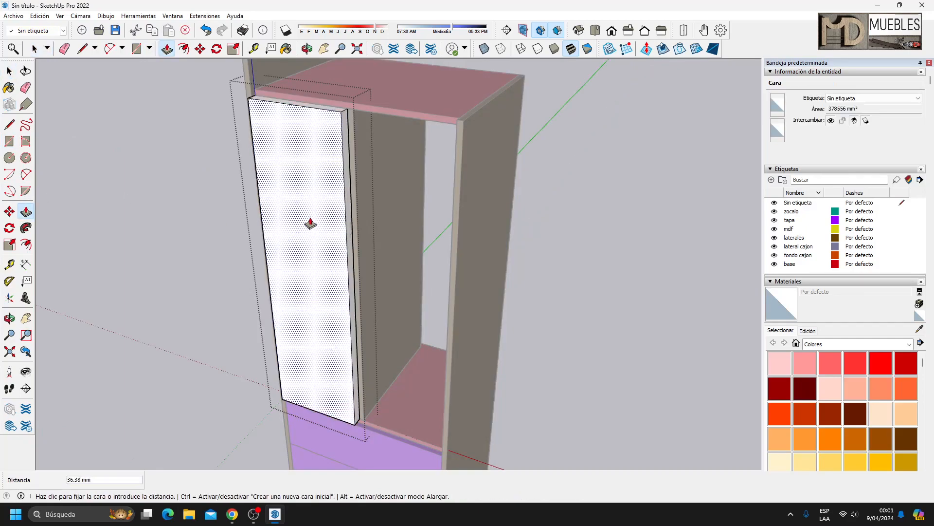
{"action": "left_click", "coordinate": [251, 97]}
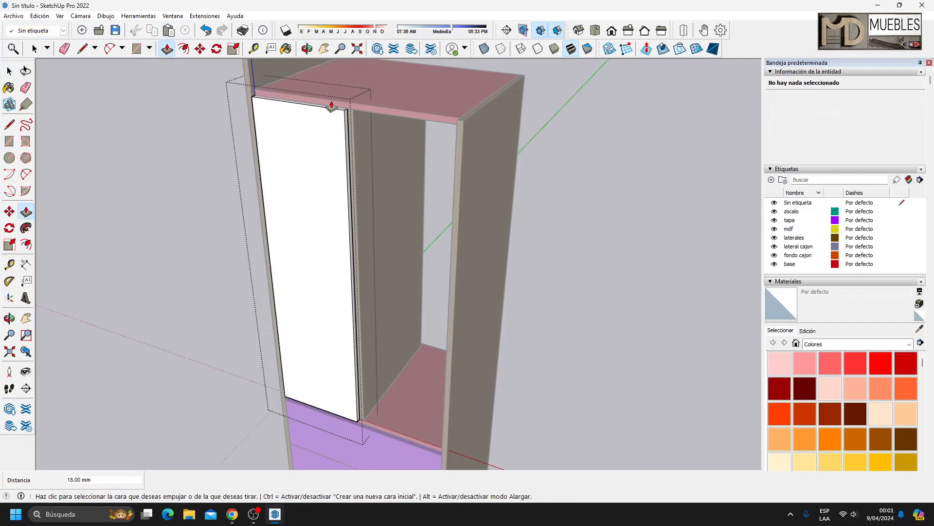
{"action": "scroll", "coordinate": [334, 111], "scroll_direction": "up", "scroll_amount": 3}
{"action": "middle_click_drag", "start_coordinate": [346, 267], "coordinate": [362, 182]}
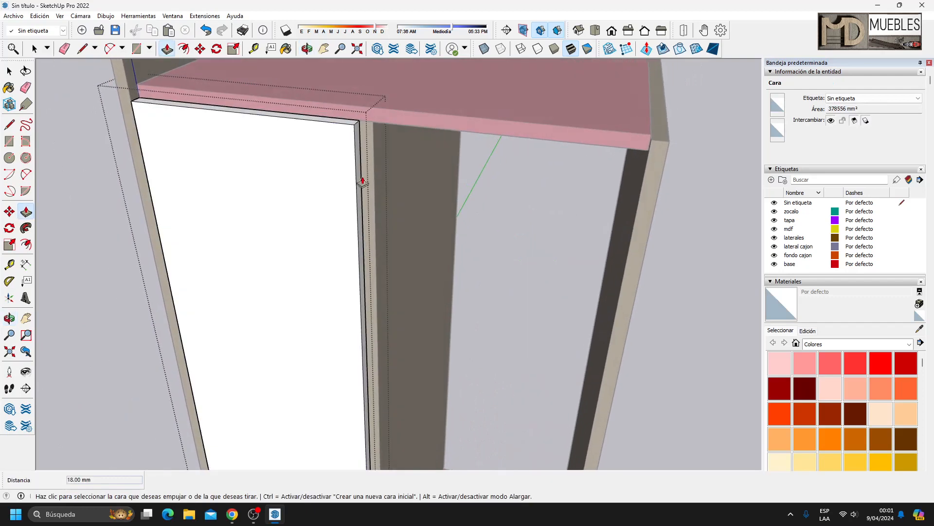
Pull the left door's inner side face outward 8 mm so it overlaps the divider's front edge
{"action": "left_click", "coordinate": [358, 157]}
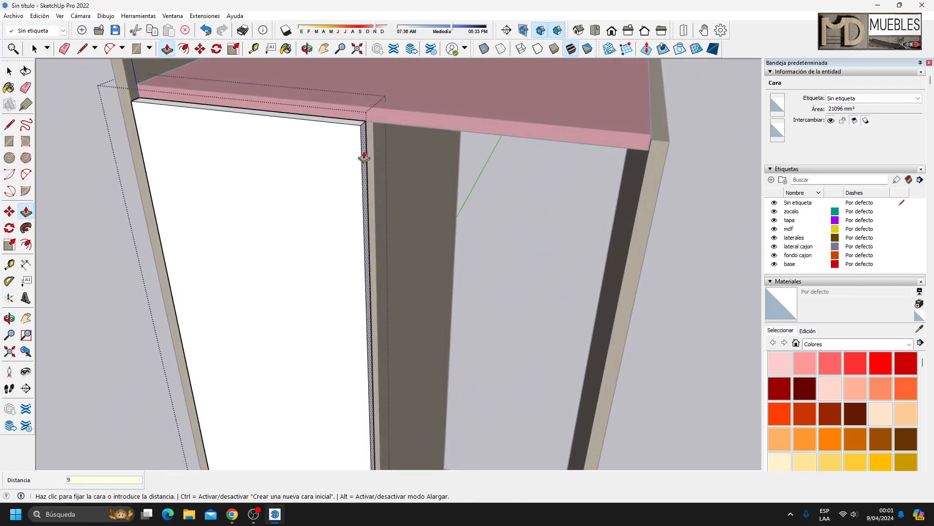
{"action": "type", "text": "8"}
{"action": "key", "text": "Return"}
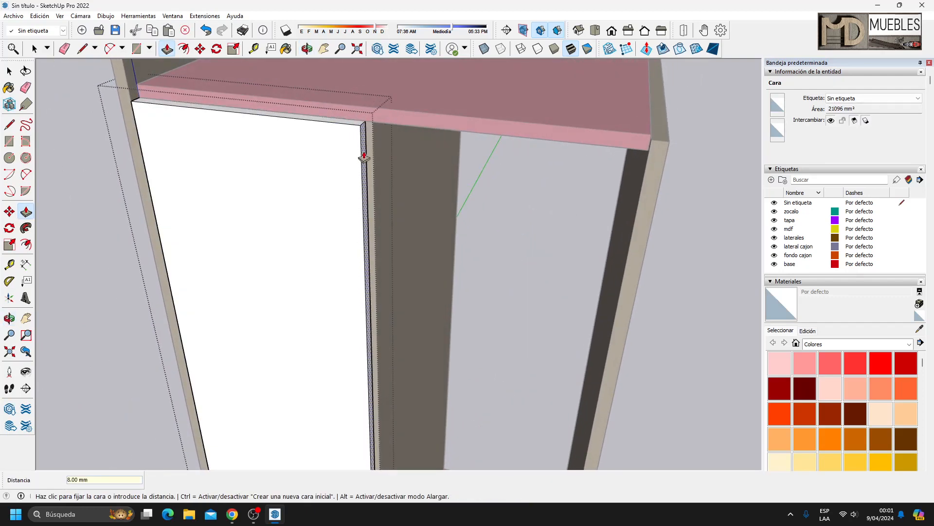
Pull the left door's upper face 8 mm upward, and extend it again to cover the upper base panel's front edge
{"action": "middle_click_drag", "start_coordinate": [252, 156], "coordinate": [188, 138]}
{"action": "left_click", "coordinate": [191, 125]}
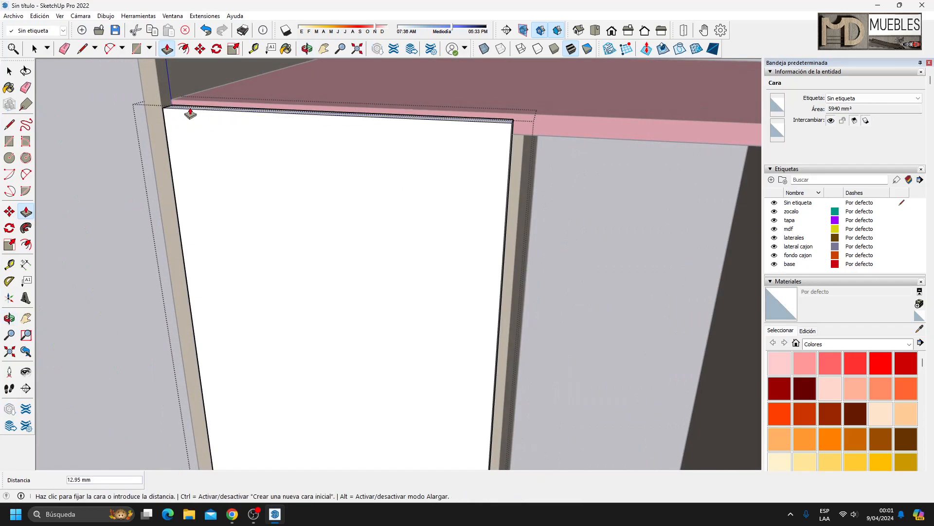
{"action": "type", "text": "8"}
{"action": "key", "text": "Return"}
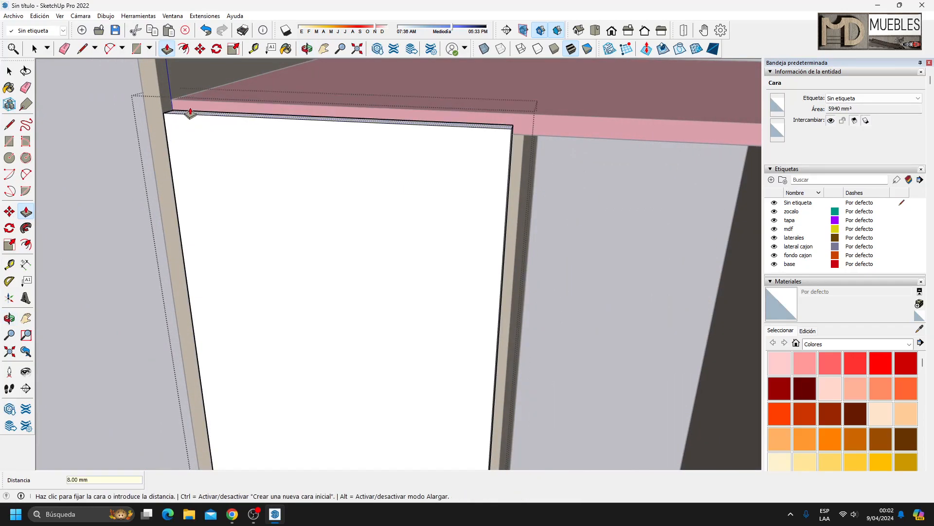
{"action": "middle_click_drag", "start_coordinate": [449, 150], "coordinate": [387, 132]}
{"action": "left_click", "coordinate": [388, 130]}
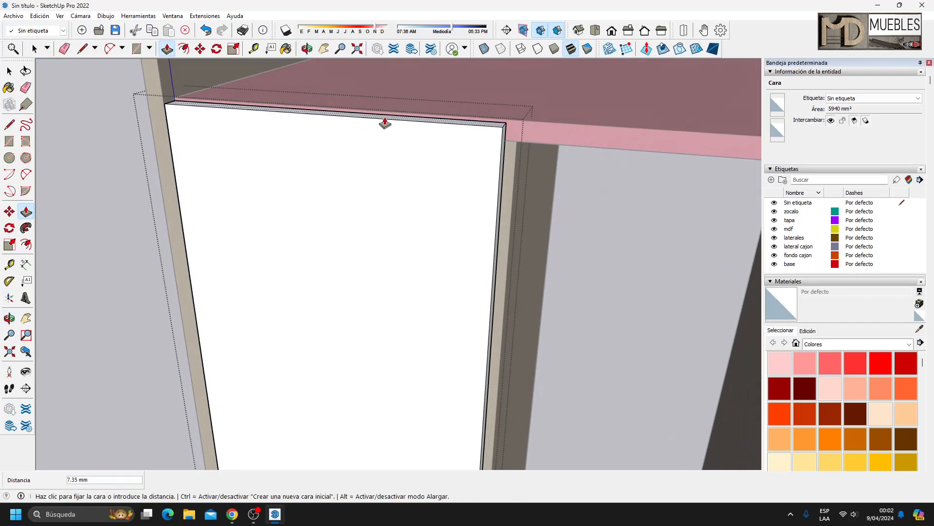
{"action": "key", "text": "Return"}
Pull the left door's lower face downward to cover the front edge of the base panel above the drawers
{"action": "middle_click_drag", "start_coordinate": [418, 161], "coordinate": [542, 129]}
{"action": "scroll", "coordinate": [553, 209], "scroll_direction": "down", "scroll_amount": 5}
{"action": "scroll", "coordinate": [507, 391], "scroll_direction": "up", "scroll_amount": 7}
{"action": "middle_click_drag", "start_coordinate": [507, 390], "coordinate": [370, 330]}
{"action": "scroll", "coordinate": [298, 215], "scroll_direction": "up", "scroll_amount": 3}
{"action": "left_click", "coordinate": [314, 214]}
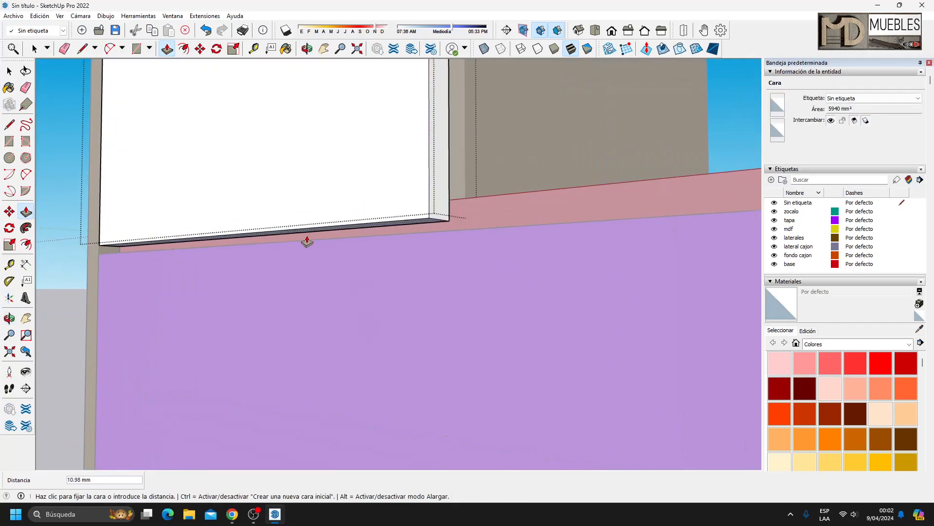
{"action": "key", "text": "Return"}
Close the left door group and assign it the tapa tag
{"action": "middle_click_drag", "start_coordinate": [361, 312], "coordinate": [424, 369]}
{"action": "scroll", "coordinate": [423, 399], "scroll_direction": "down", "scroll_amount": 5}
{"action": "scroll", "coordinate": [372, 438], "scroll_direction": "down", "scroll_amount": 4}
{"action": "middle_click_drag", "start_coordinate": [345, 442], "coordinate": [455, 434]}
{"action": "left_click", "coordinate": [9, 72]}
{"action": "left_click", "coordinate": [453, 103]}
{"action": "left_click", "coordinate": [402, 211]}
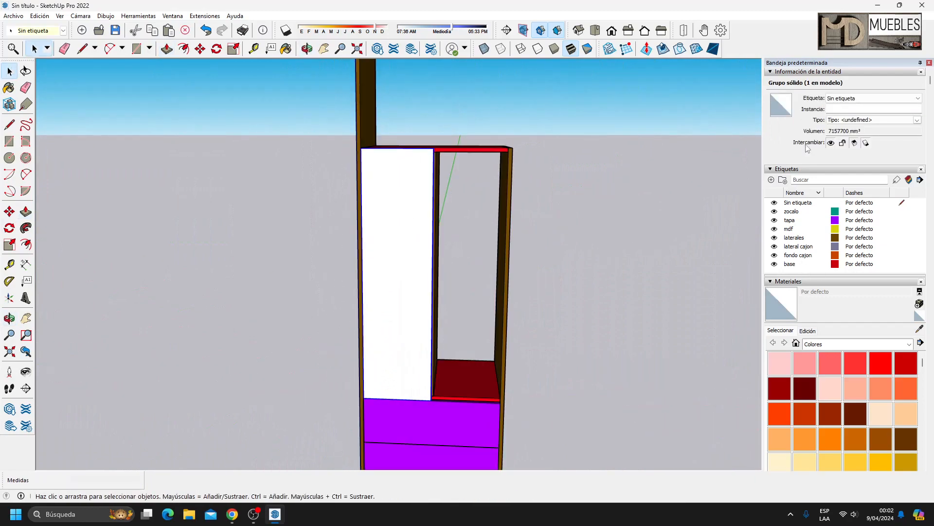
{"action": "left_click", "coordinate": [843, 99]}
{"action": "left_click", "coordinate": [838, 146]}
Copy the left door and place the copy beside it over the right opening, with their lower corners meeting
{"action": "middle_click_drag", "start_coordinate": [584, 297], "coordinate": [329, 272]}
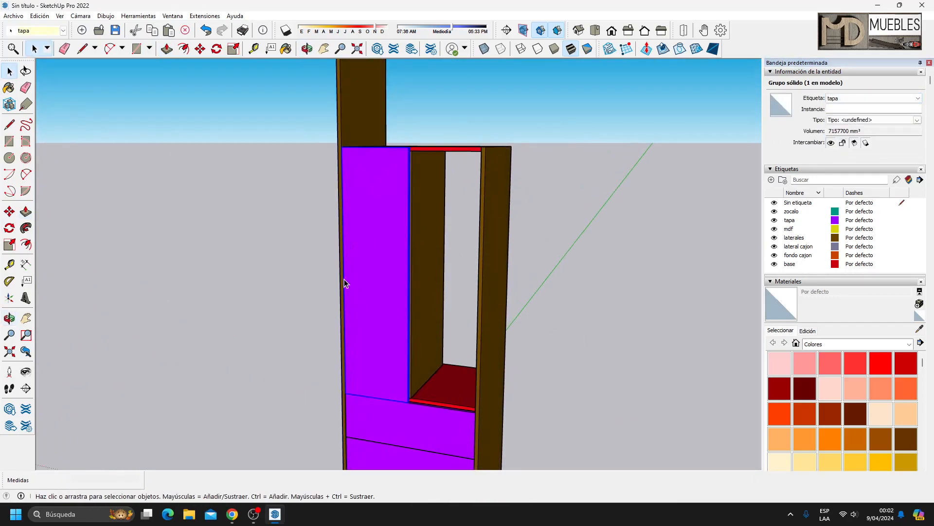
{"action": "left_click", "coordinate": [379, 226]}
{"action": "key", "text": "ctrl+c"}
{"action": "key", "text": "ctrl+v"}
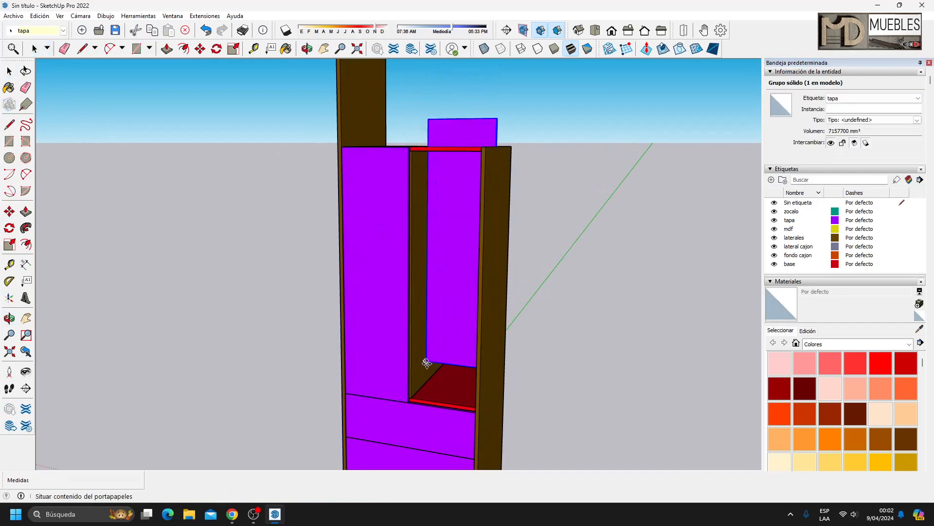
{"action": "scroll", "coordinate": [407, 401], "scroll_direction": "up", "scroll_amount": 5}
{"action": "left_click", "coordinate": [379, 381]}
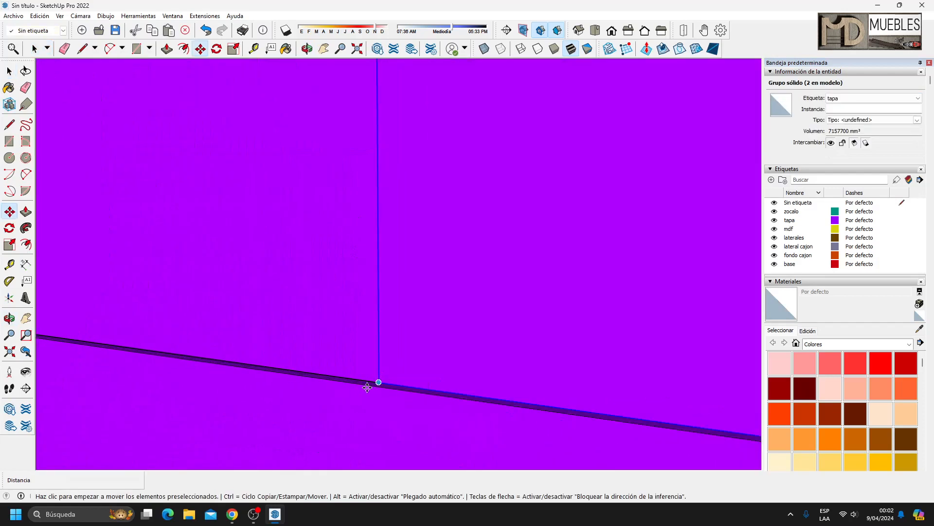
Shift the copied right door 1 mm along the red axis to leave a gap between the two doors
{"action": "middle_click_drag", "start_coordinate": [377, 382], "coordinate": [283, 404]}
{"action": "scroll", "coordinate": [236, 394], "scroll_direction": "down", "scroll_amount": 6}
{"action": "scroll", "coordinate": [260, 393], "scroll_direction": "up", "scroll_amount": 6}
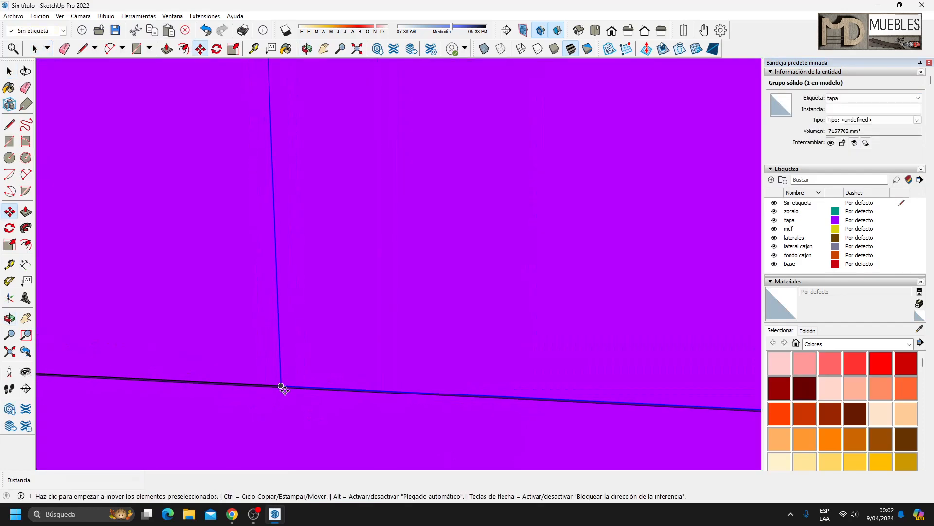
{"action": "left_click", "coordinate": [275, 374]}
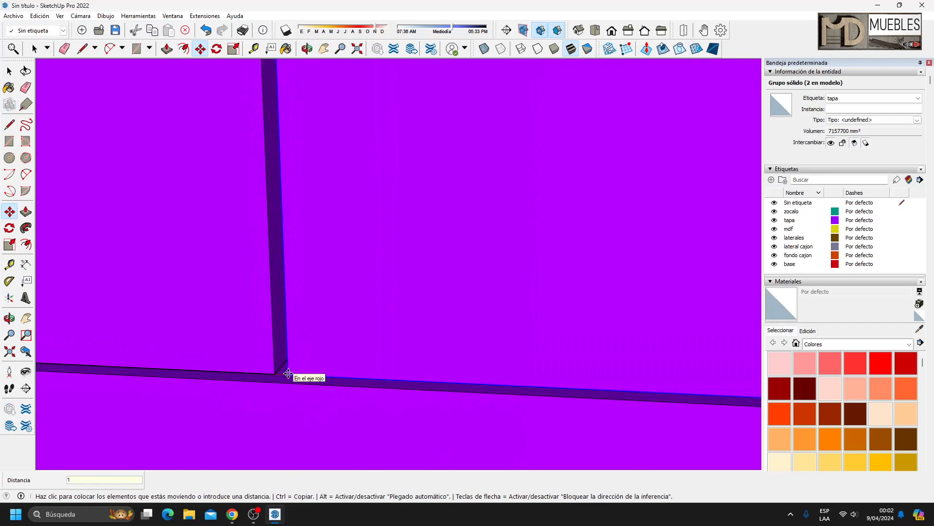
{"action": "left_click", "coordinate": [287, 374]}
{"action": "scroll", "coordinate": [331, 418], "scroll_direction": "down", "scroll_amount": 5}
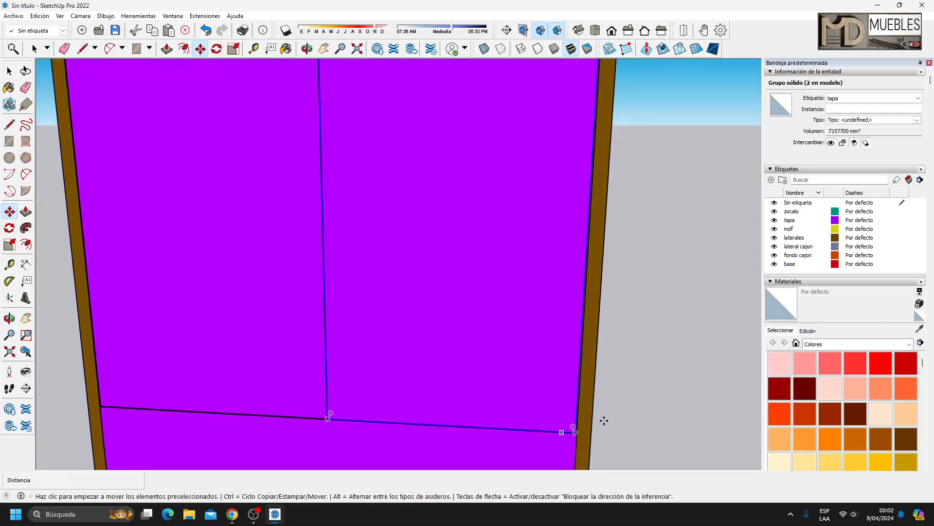
{"action": "scroll", "coordinate": [574, 430], "scroll_direction": "up", "scroll_amount": 2}
{"action": "scroll", "coordinate": [569, 435], "scroll_direction": "down", "scroll_amount": 6}
{"action": "scroll", "coordinate": [526, 76], "scroll_direction": "up", "scroll_amount": 2}
{"action": "scroll", "coordinate": [526, 75], "scroll_direction": "up", "scroll_amount": 2}
{"action": "middle_click_drag", "start_coordinate": [582, 200], "coordinate": [626, 284]}
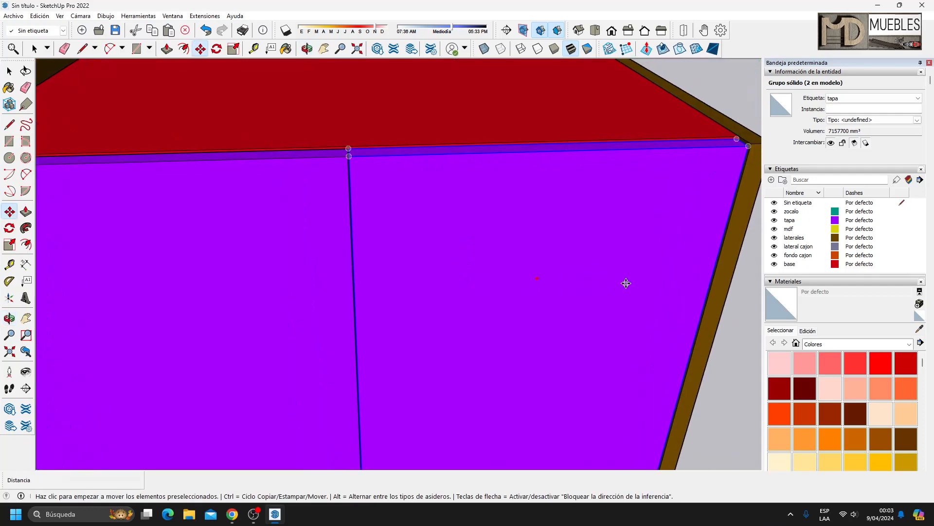
{"action": "scroll", "coordinate": [349, 156], "scroll_direction": "up", "scroll_amount": 4}
{"action": "left_click", "coordinate": [352, 157]}
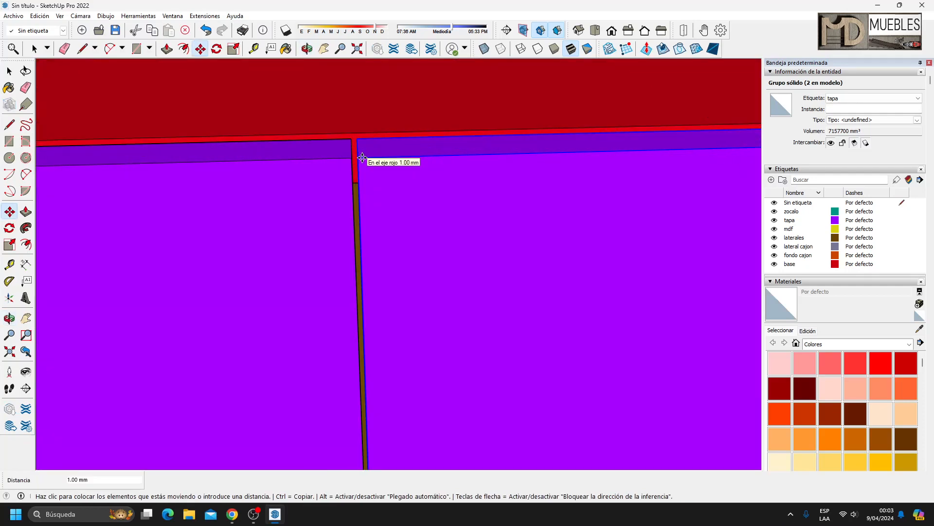
{"action": "left_click", "coordinate": [362, 157]}
{"action": "middle_click_drag", "start_coordinate": [290, 184], "coordinate": [256, 283]}
{"action": "key", "text": "m"}
{"action": "scroll", "coordinate": [407, 290], "scroll_direction": "down", "scroll_amount": 4}
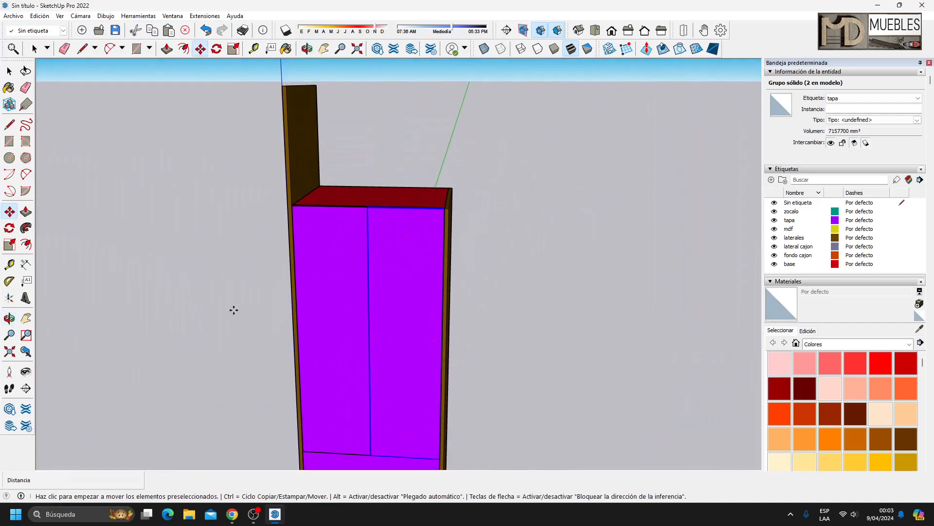
Draw a long line along the red axis from the upper front corner of the tall side panel
{"action": "key", "text": "space"}
{"action": "left_click", "coordinate": [249, 227]}
{"action": "mouse_move", "coordinate": [240, 263]}
{"action": "middle_mouse_down"}
{"action": "mouse_move", "coordinate": [404, 327]}
{"action": "mouse_move", "coordinate": [369, 205]}
{"action": "middle_mouse_up"}
{"action": "key", "text": "l"}
{"action": "left_click", "coordinate": [276, 131]}
{"action": "key", "text": "Return"}
{"action": "middle_click_drag", "start_coordinate": [572, 208], "coordinate": [362, 193]}
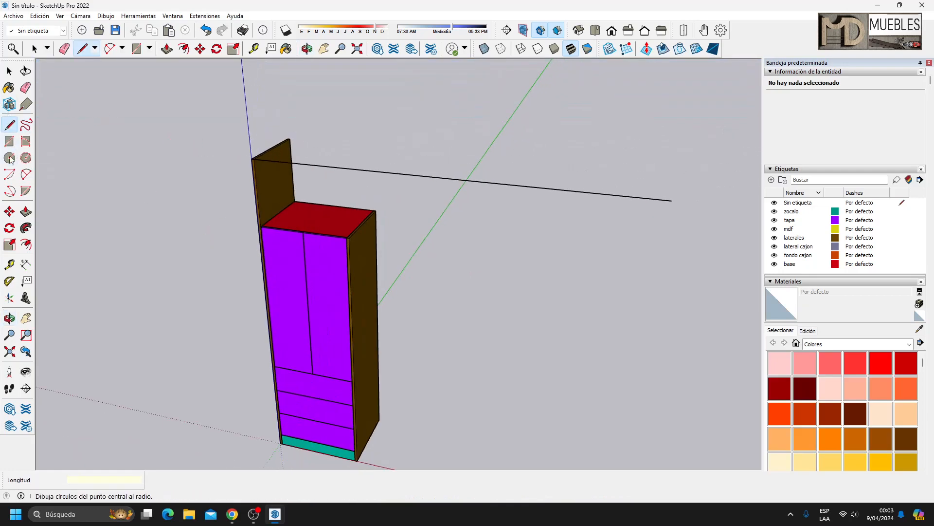
Copy the upper base panel and set it against the tall side panel's inner face, flush with its upper edge
{"action": "left_click", "coordinate": [314, 220]}
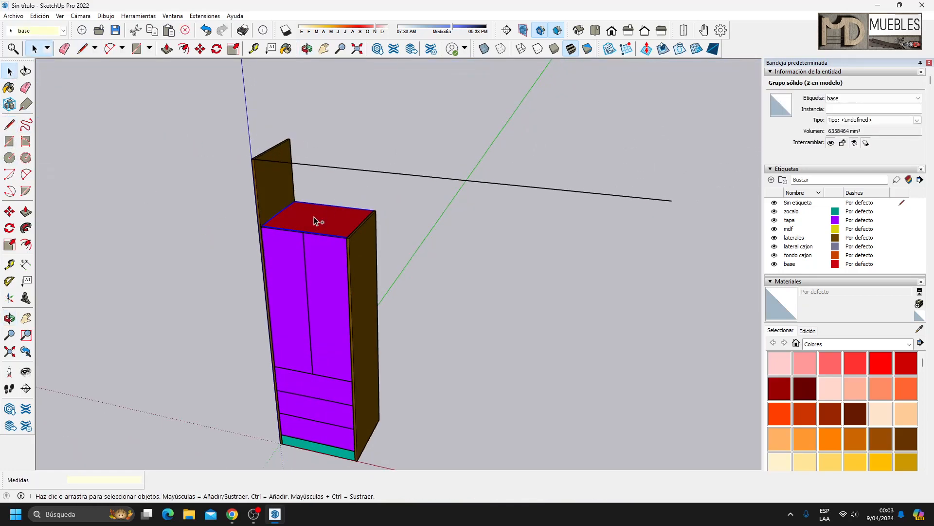
{"action": "key", "text": "ctrl+c"}
{"action": "key", "text": "ctrl+v"}
{"action": "scroll", "coordinate": [272, 160], "scroll_direction": "up", "scroll_amount": 4}
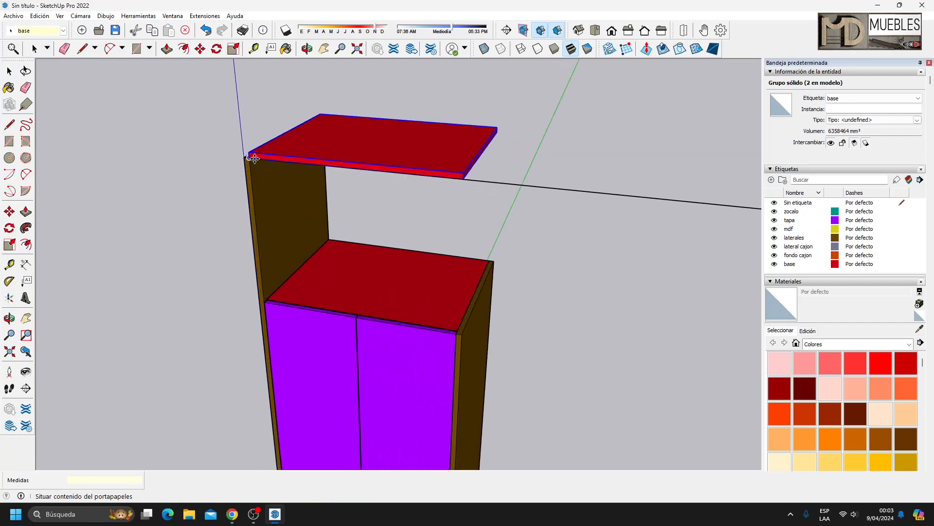
{"action": "left_click", "coordinate": [254, 158]}
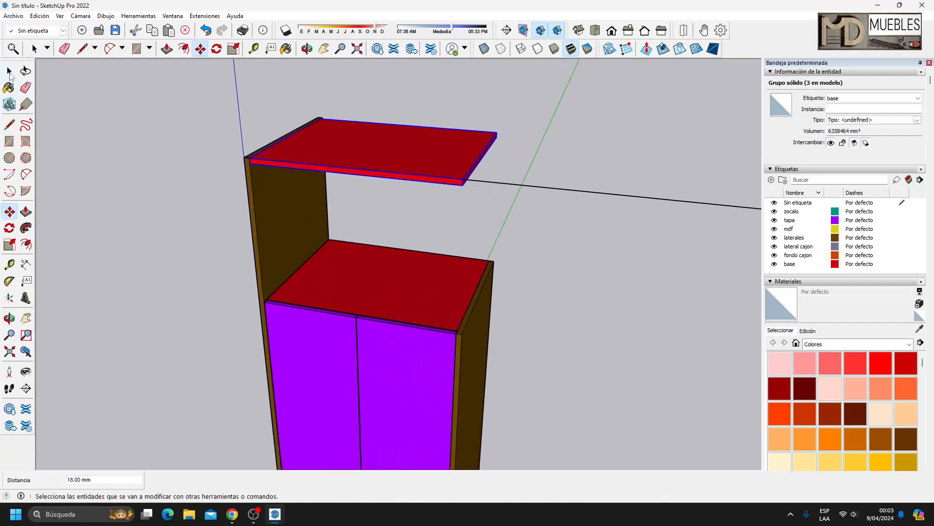
Edit the copied base panel and extend its free end 2018 mm to the end of the reference line
{"action": "double_click", "coordinate": [356, 156]}
{"action": "key", "text": "p"}
{"action": "left_click", "coordinate": [469, 179]}
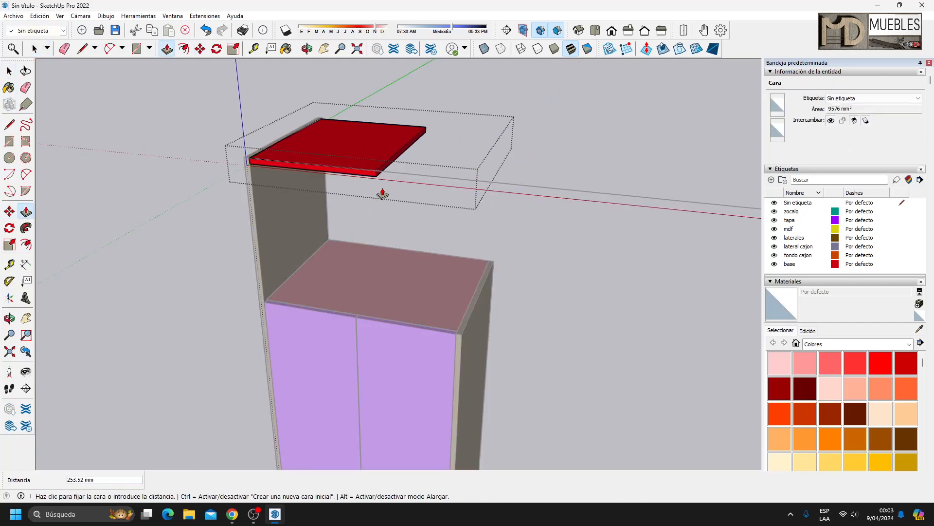
{"action": "scroll", "coordinate": [382, 192], "scroll_direction": "down", "scroll_amount": 2}
{"action": "scroll", "coordinate": [367, 194], "scroll_direction": "down", "scroll_amount": 2}
{"action": "scroll", "coordinate": [613, 214], "scroll_direction": "up", "scroll_amount": 3}
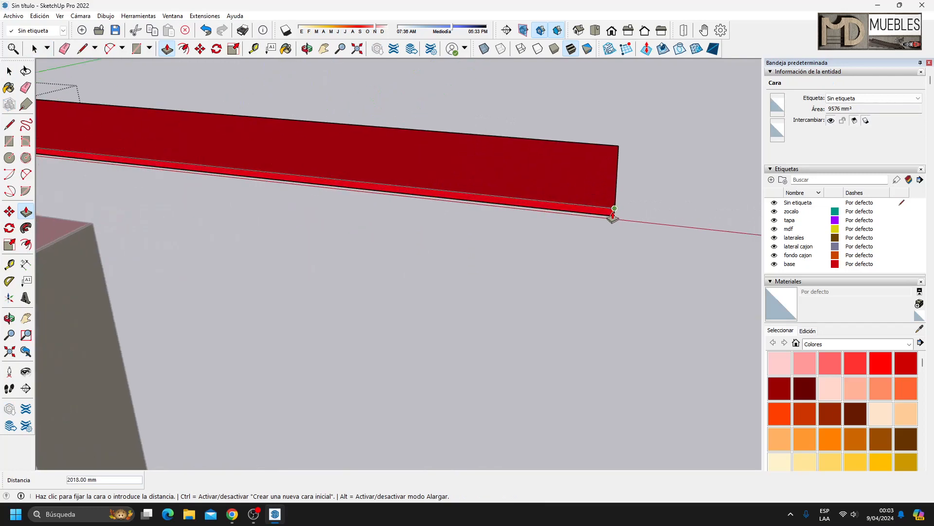
{"action": "left_click", "coordinate": [614, 213]}
Copy the whole drawer-and-door module with its tall side panel and place the copy farther along the red axis
{"action": "scroll", "coordinate": [584, 243], "scroll_direction": "down", "scroll_amount": 5}
{"action": "scroll", "coordinate": [83, 141], "scroll_direction": "up", "scroll_amount": 1}
{"action": "key", "text": "space"}
{"action": "middle_click_drag", "start_coordinate": [289, 126], "coordinate": [320, 449]}
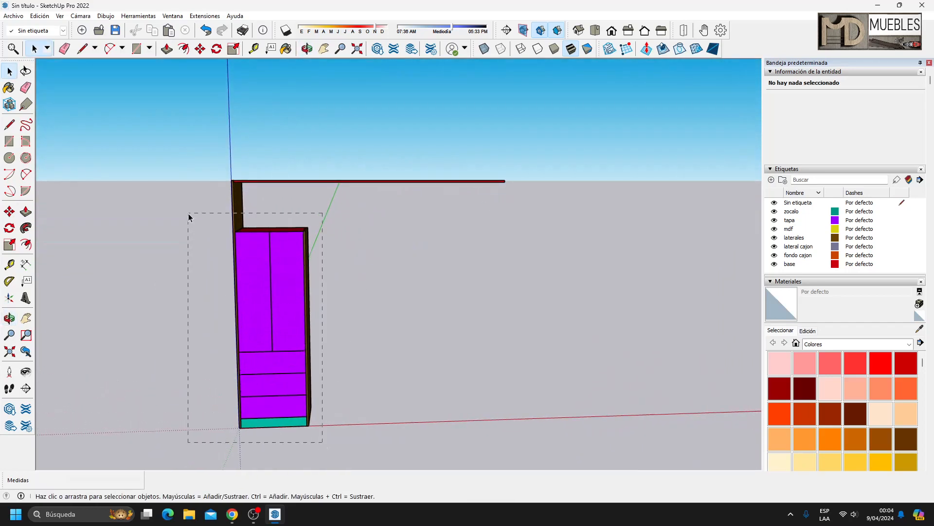
{"action": "left_click_drag", "start_coordinate": [189, 217], "coordinate": [189, 217]}
{"action": "key", "text": "ctrl+c"}
{"action": "key", "text": "ctrl+v"}
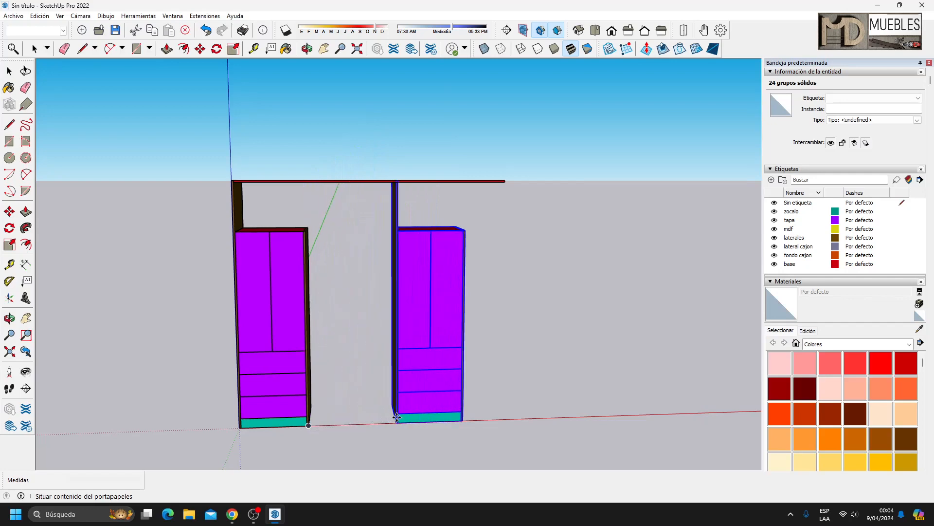
{"action": "left_click", "coordinate": [419, 421]}
Move the second module's tall side panel to the far end of the long upper panel
{"action": "left_click", "coordinate": [451, 190]}
{"action": "left_click", "coordinate": [405, 210]}
{"action": "middle_click_drag", "start_coordinate": [543, 295], "coordinate": [521, 311]}
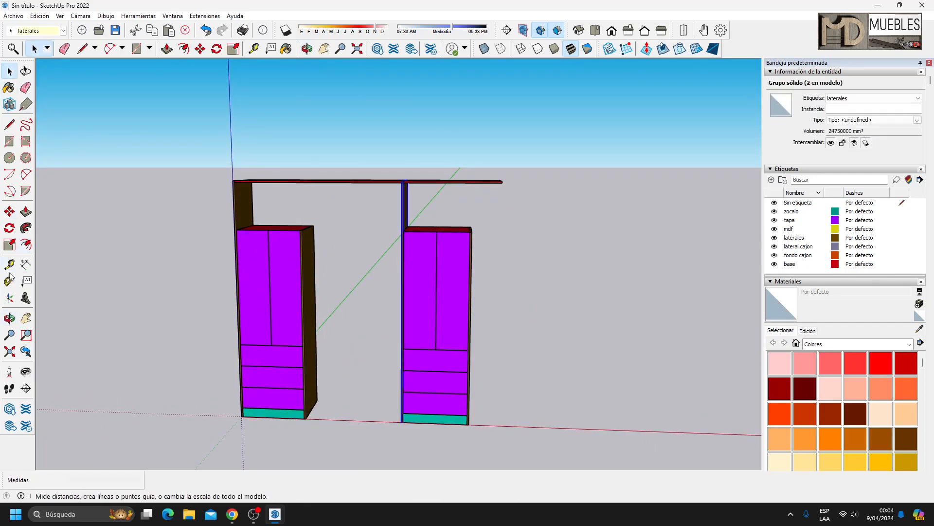
{"action": "left_click", "coordinate": [9, 212]}
{"action": "left_click", "coordinate": [405, 184]}
{"action": "scroll", "coordinate": [404, 183], "scroll_direction": "up", "scroll_amount": 6}
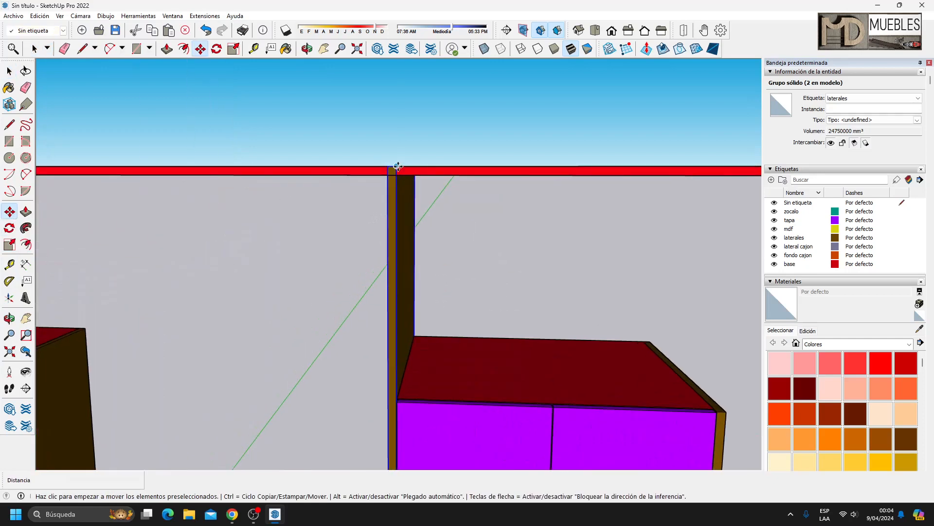
{"action": "scroll", "coordinate": [367, 166], "scroll_direction": "down", "scroll_amount": 3}
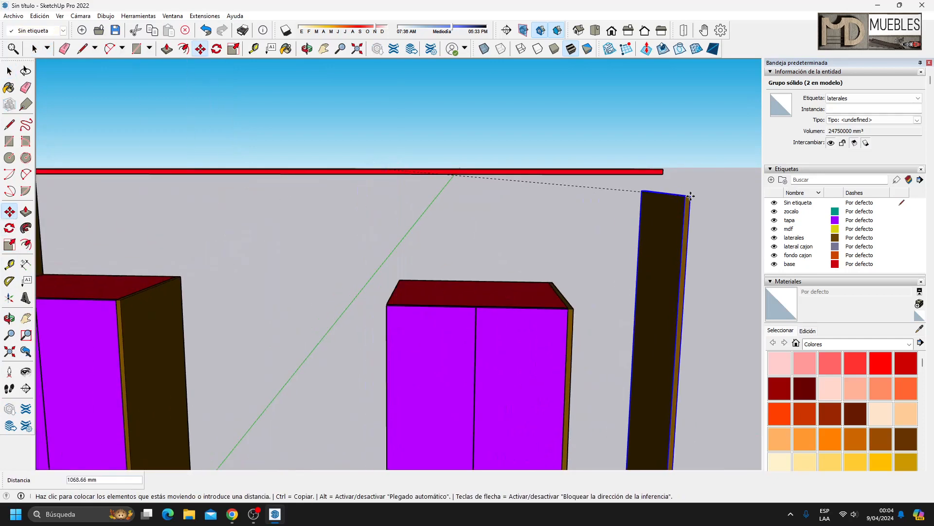
{"action": "left_click", "coordinate": [657, 169]}
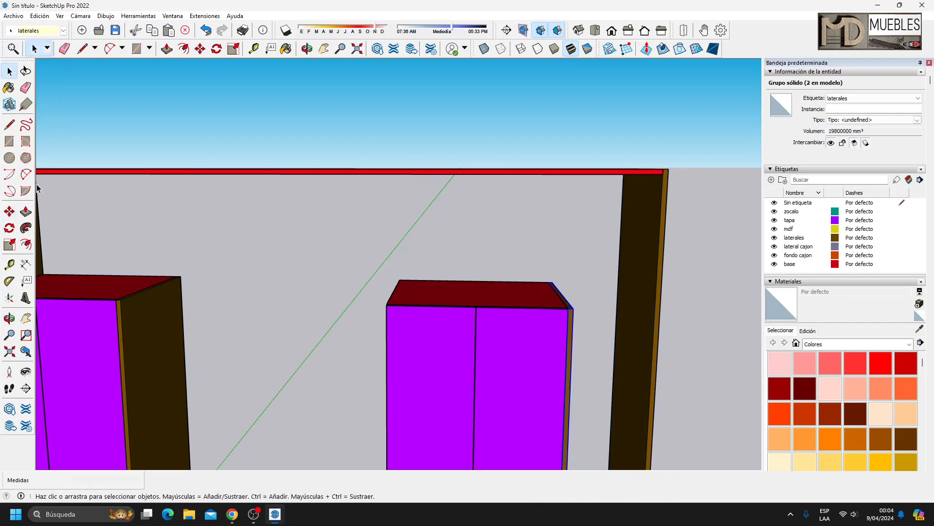
Move the second module's short side panel from its outer side to its open inner side, aligned at the upper front corner
{"action": "left_click", "coordinate": [9, 211]}
{"action": "left_click", "coordinate": [567, 308]}
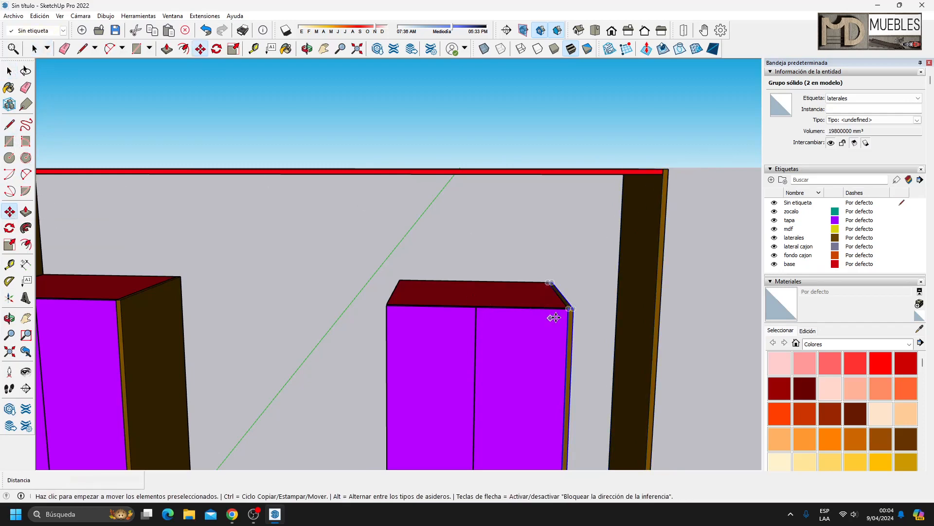
{"action": "scroll", "coordinate": [386, 303], "scroll_direction": "up", "scroll_amount": 3}
{"action": "left_click", "coordinate": [386, 305]}
{"action": "scroll", "coordinate": [384, 217], "scroll_direction": "down", "scroll_amount": 4}
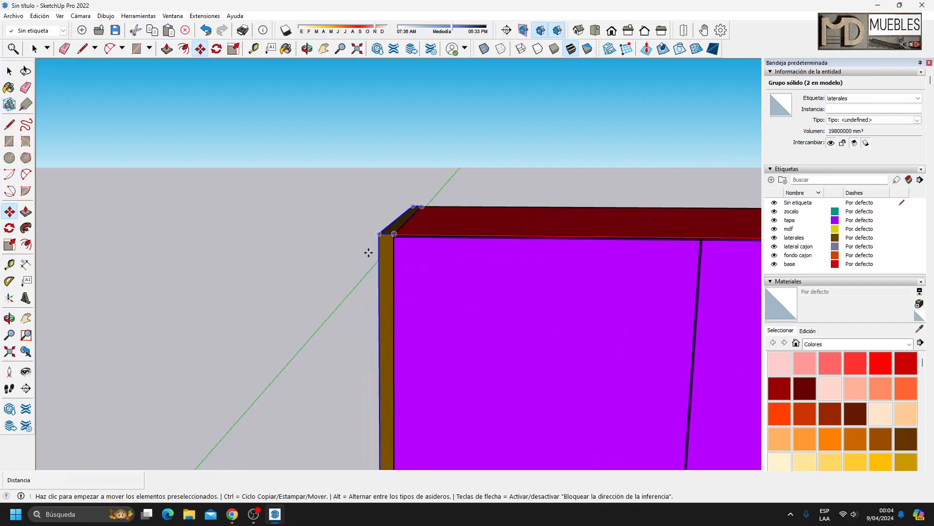
Check the alignment of the moved short side panel's foot with the second module's plinth
{"action": "scroll", "coordinate": [393, 197], "scroll_direction": "down", "scroll_amount": 2}
{"action": "middle_click_drag", "start_coordinate": [440, 309], "coordinate": [483, 251]}
{"action": "scroll", "coordinate": [443, 253], "scroll_direction": "down", "scroll_amount": 4}
{"action": "scroll", "coordinate": [421, 380], "scroll_direction": "up", "scroll_amount": 6}
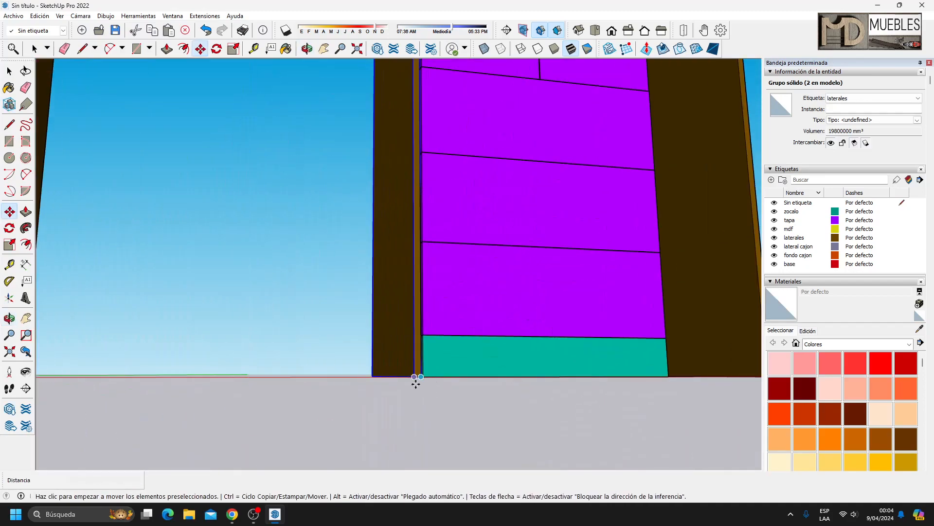
{"action": "scroll", "coordinate": [414, 381], "scroll_direction": "down", "scroll_amount": 2}
{"action": "middle_click_drag", "start_coordinate": [398, 338], "coordinate": [621, 414]}
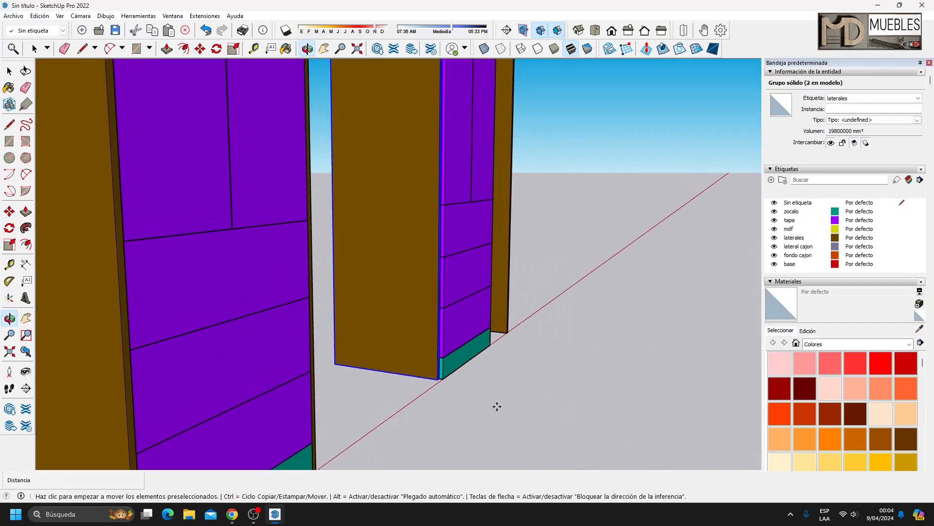
{"action": "scroll", "coordinate": [439, 380], "scroll_direction": "up", "scroll_amount": 6}
{"action": "scroll", "coordinate": [350, 413], "scroll_direction": "down", "scroll_amount": 4}
Move the whole second module by its lower front corner against the tall side panel at the far end of the upper panel
{"action": "mouse_move", "coordinate": [342, 419]}
{"action": "middle_mouse_down"}
{"action": "mouse_move", "coordinate": [417, 401]}
{"action": "mouse_move", "coordinate": [314, 429]}
{"action": "mouse_move", "coordinate": [351, 389]}
{"action": "middle_mouse_up"}
{"action": "scroll", "coordinate": [314, 429], "scroll_direction": "down", "scroll_amount": 3}
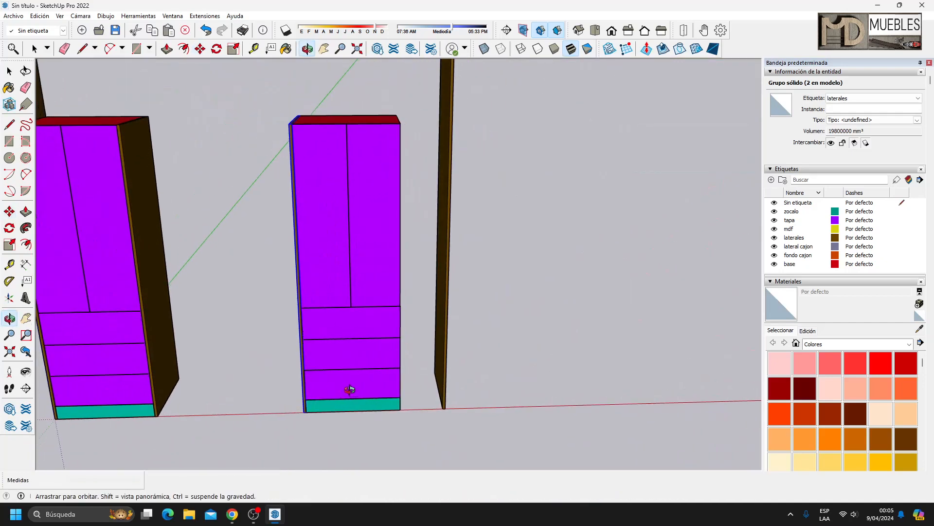
{"action": "scroll", "coordinate": [350, 389], "scroll_direction": "up", "scroll_amount": 3}
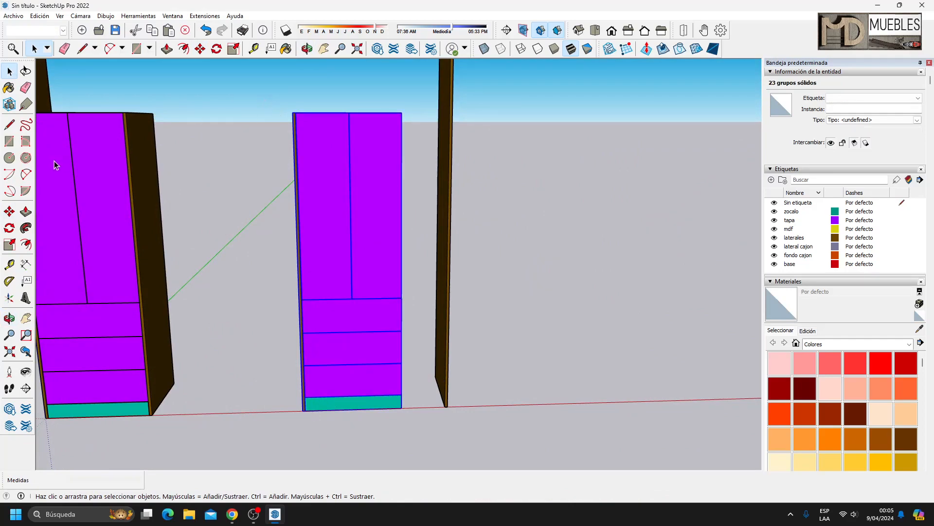
{"action": "key", "text": "m"}
{"action": "left_click", "coordinate": [401, 408]}
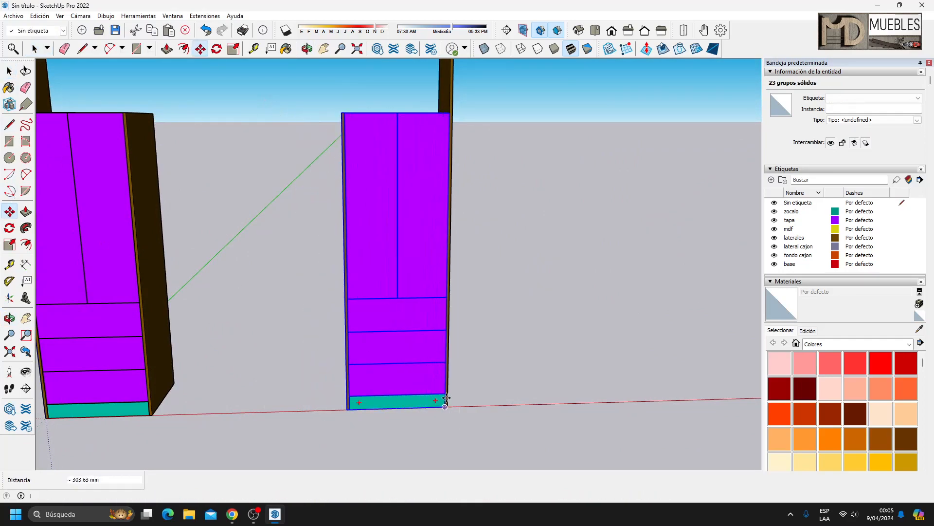
{"action": "scroll", "coordinate": [529, 275], "scroll_direction": "down", "scroll_amount": 3}
{"action": "middle_click_drag", "start_coordinate": [506, 301], "coordinate": [461, 283]}
{"action": "scroll", "coordinate": [389, 256], "scroll_direction": "up", "scroll_amount": 2}
{"action": "key", "text": "space"}
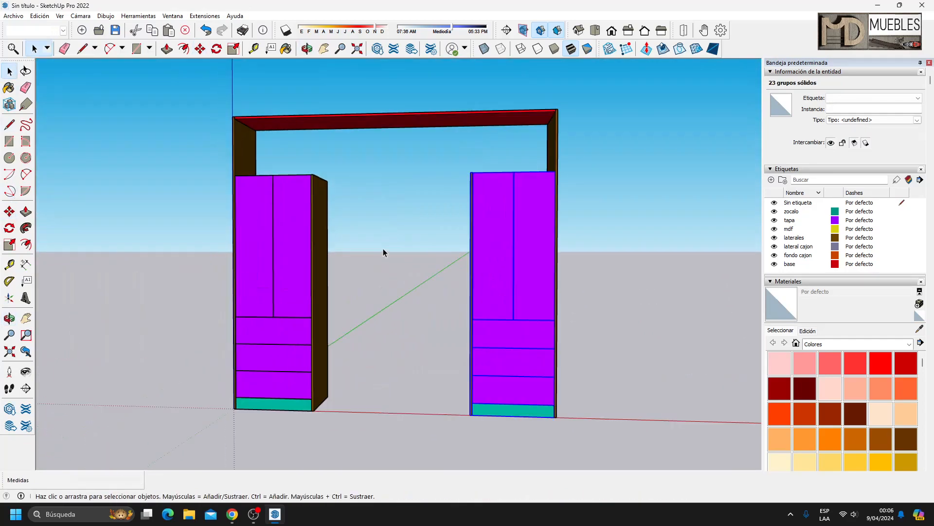
Draw a rectangular face bridging the gap between the tops of the two modules and make it a group
{"action": "left_click", "coordinate": [9, 125]}
{"action": "middle_click_drag", "start_coordinate": [281, 139], "coordinate": [418, 292]}
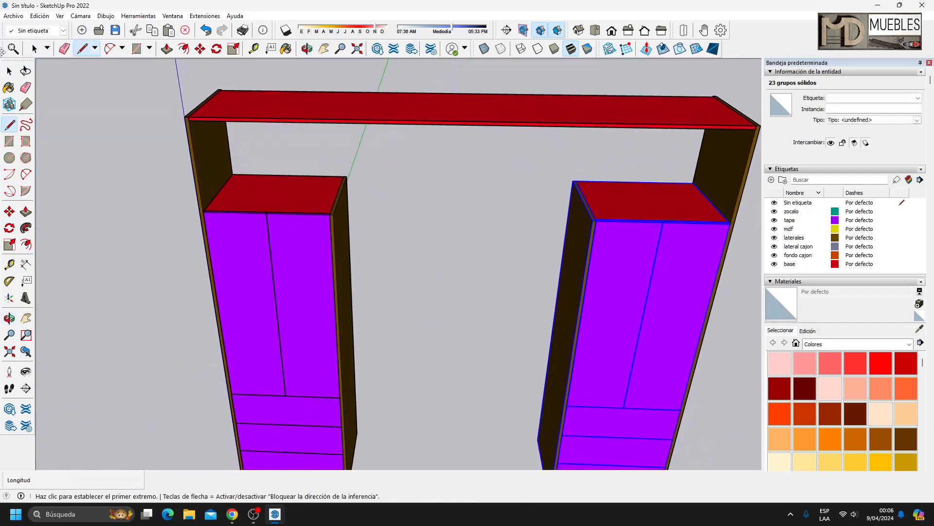
{"action": "key", "text": "l"}
{"action": "scroll", "coordinate": [500, 201], "scroll_direction": "up", "scroll_amount": 1}
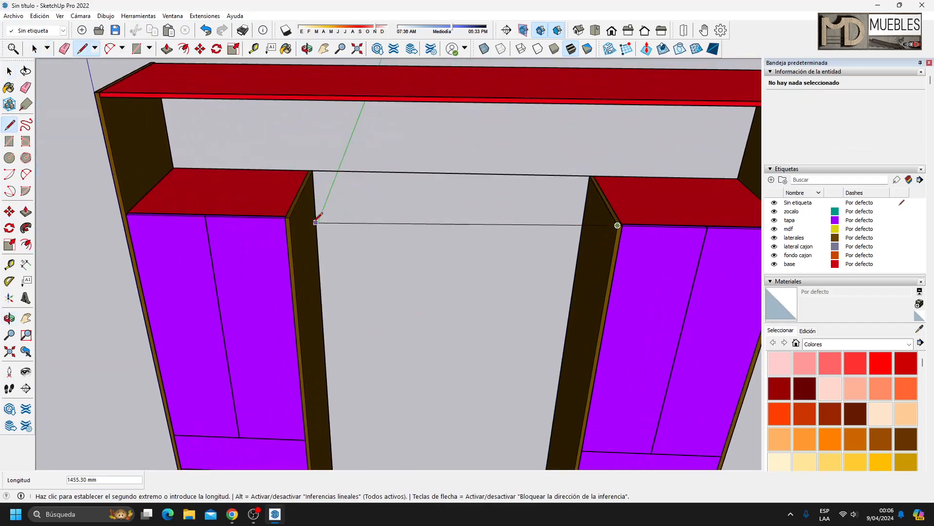
{"action": "left_click", "coordinate": [312, 171]}
{"action": "double_click", "coordinate": [420, 198]}
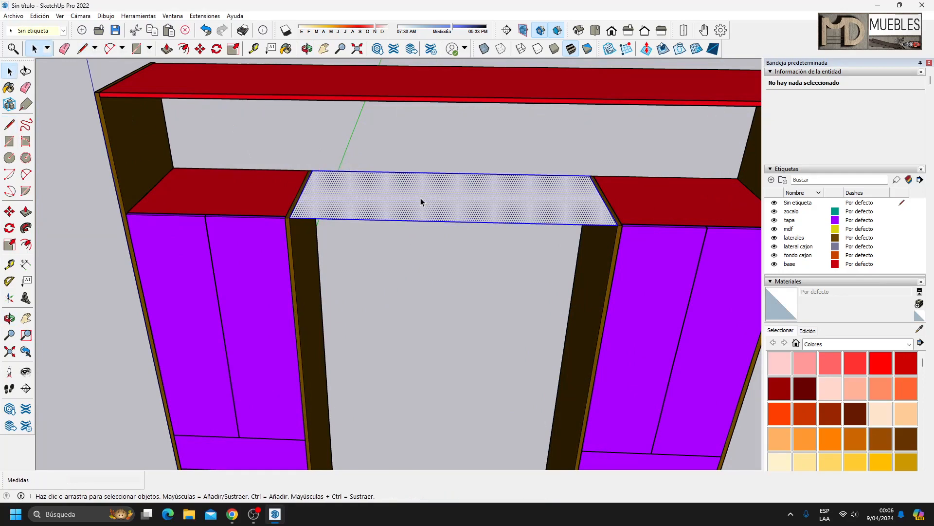
{"action": "right_click", "coordinate": [420, 197]}
{"action": "left_click", "coordinate": [468, 284]}
Extrude the bridging face into a panel and assign it the base tag
{"action": "double_click", "coordinate": [393, 193]}
{"action": "key", "text": "p"}
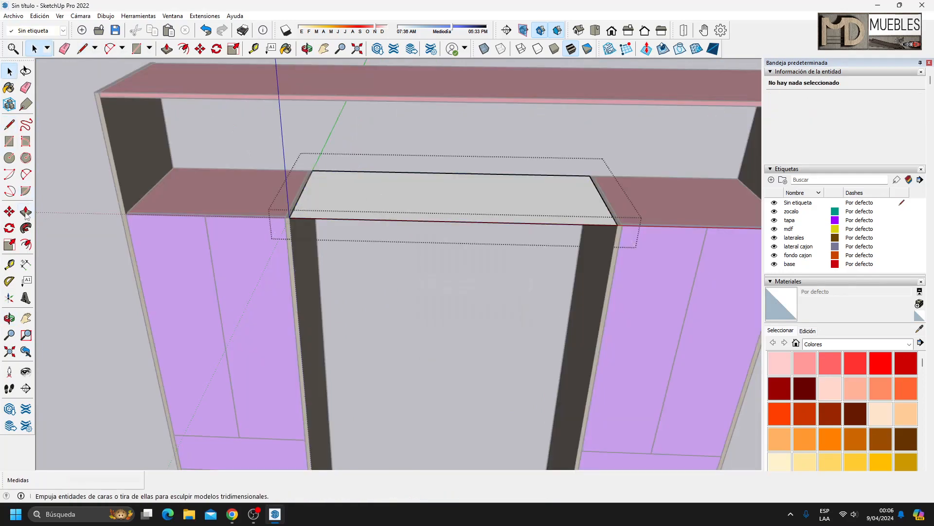
{"action": "left_click", "coordinate": [411, 204]}
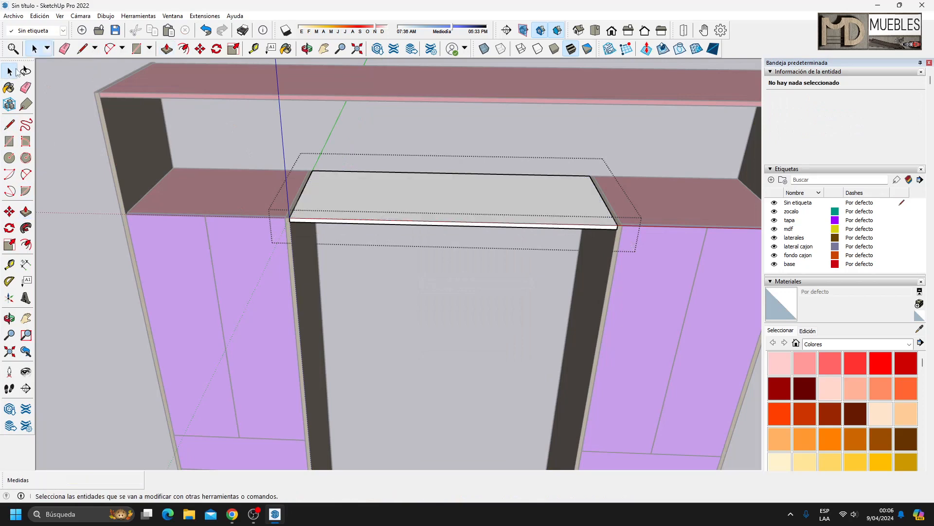
{"action": "left_click", "coordinate": [8, 71]}
{"action": "key", "text": "Escape"}
{"action": "left_click", "coordinate": [475, 177]}
{"action": "left_click", "coordinate": [837, 98]}
{"action": "left_click", "coordinate": [833, 113]}
{"action": "left_click", "coordinate": [438, 257]}
Draw a vertical rectangular face from the first module's inner side panel up to the long upper panel
{"action": "scroll", "coordinate": [411, 267], "scroll_direction": "down", "scroll_amount": 6}
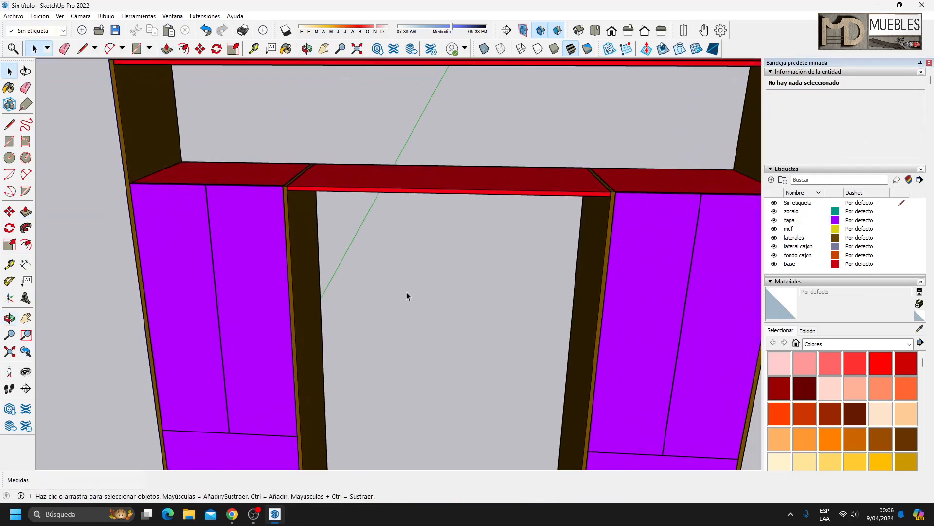
{"action": "scroll", "coordinate": [324, 235], "scroll_direction": "up", "scroll_amount": 8}
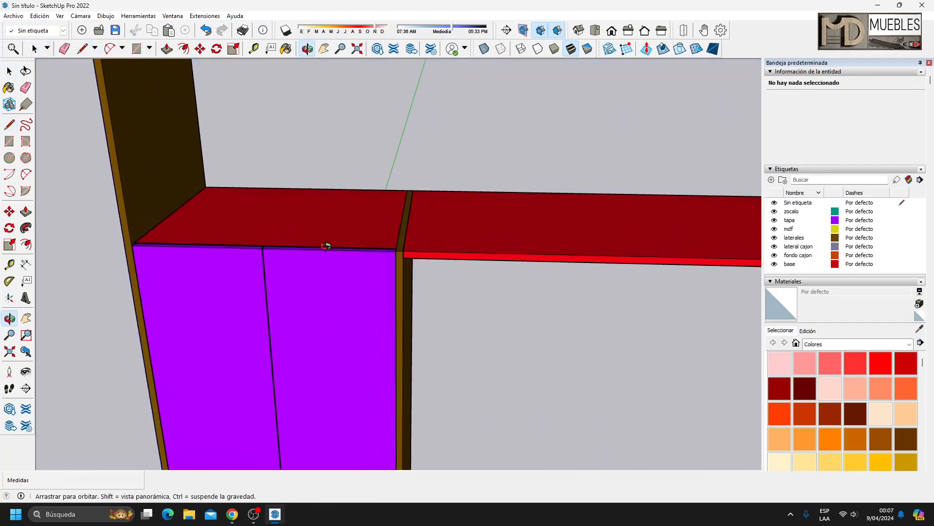
{"action": "scroll", "coordinate": [266, 258], "scroll_direction": "down", "scroll_amount": 3}
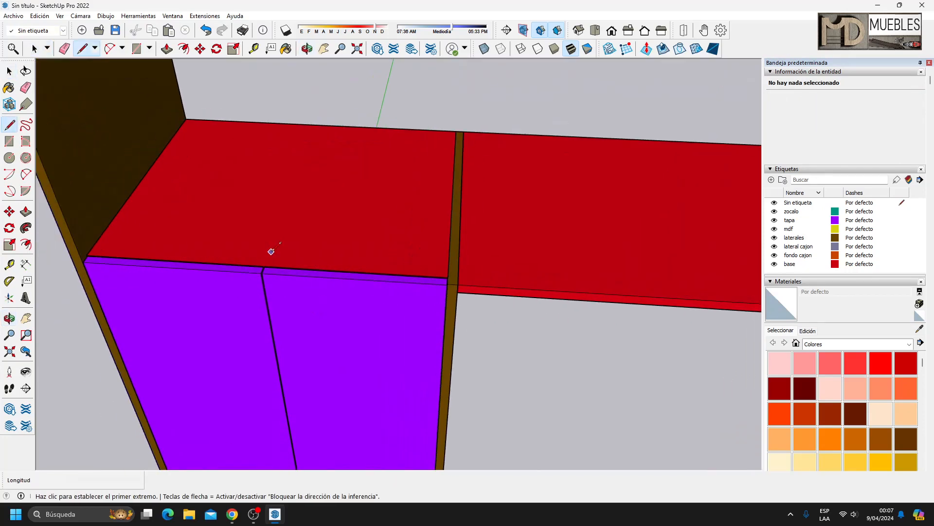
{"action": "scroll", "coordinate": [393, 263], "scroll_direction": "up", "scroll_amount": 6}
{"action": "middle_click_drag", "start_coordinate": [417, 273], "coordinate": [427, 221]}
{"action": "scroll", "coordinate": [419, 298], "scroll_direction": "down", "scroll_amount": 3}
{"action": "scroll", "coordinate": [408, 409], "scroll_direction": "down", "scroll_amount": 4}
{"action": "middle_click_drag", "start_coordinate": [409, 416], "coordinate": [438, 200]}
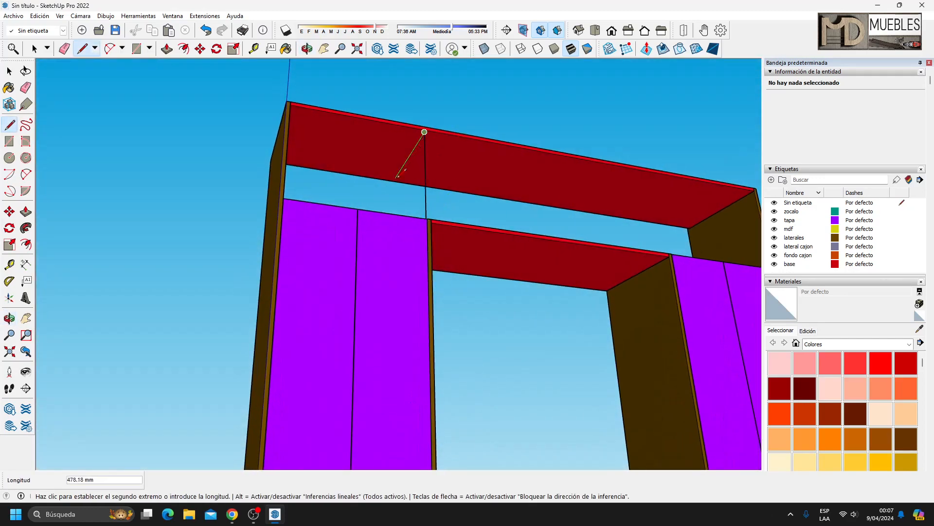
{"action": "middle_click_drag", "start_coordinate": [402, 172], "coordinate": [396, 261]}
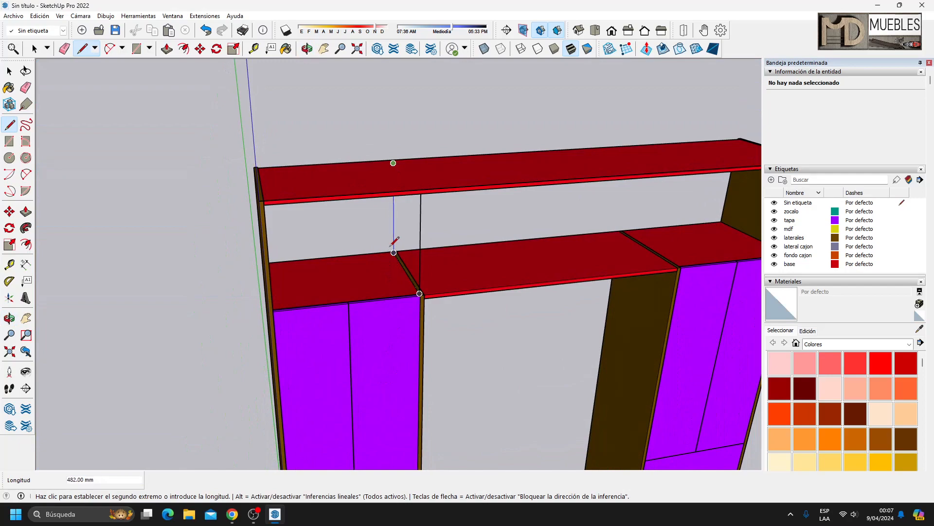
{"action": "left_click", "coordinate": [420, 294]}
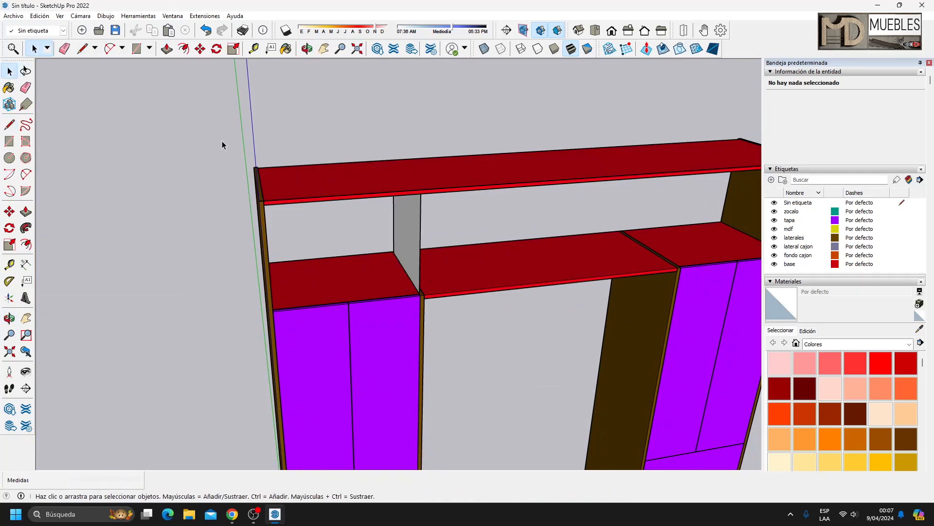
Group the vertical face and extrude it to the thickness of the side panel below to form a partition
{"action": "right_click", "coordinate": [404, 215]}
{"action": "left_click", "coordinate": [437, 300]}
{"action": "double_click", "coordinate": [408, 223]}
{"action": "left_click", "coordinate": [26, 212]}
{"action": "left_click", "coordinate": [405, 259]}
{"action": "left_click", "coordinate": [425, 295]}
{"action": "middle_click_drag", "start_coordinate": [424, 295], "coordinate": [47, 69]}
{"action": "key", "text": "Escape"}
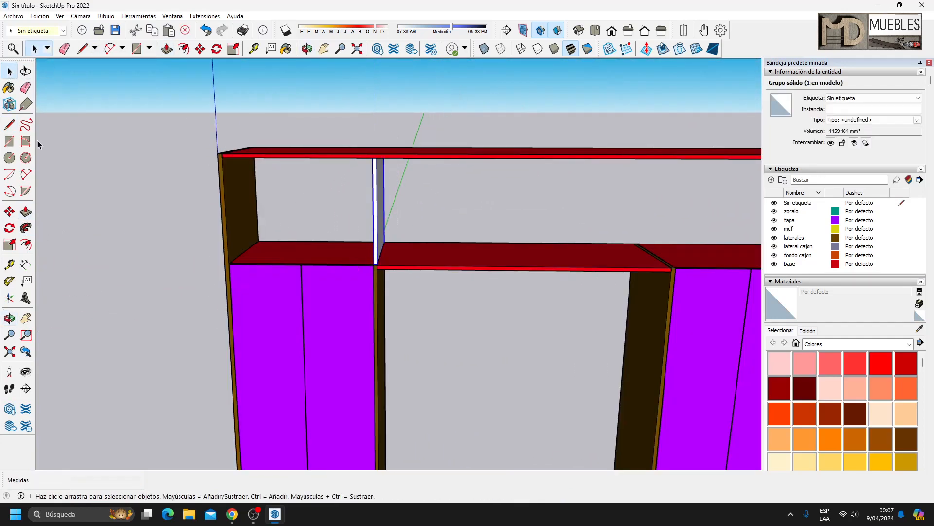
Move the partition 340 mm along the module's front edge to the joint between the two doors
{"action": "left_click", "coordinate": [10, 211]}
{"action": "scroll", "coordinate": [372, 265], "scroll_direction": "up", "scroll_amount": 5}
{"action": "left_click", "coordinate": [361, 276]}
{"action": "middle_click_drag", "start_coordinate": [361, 276], "coordinate": [130, 291]}
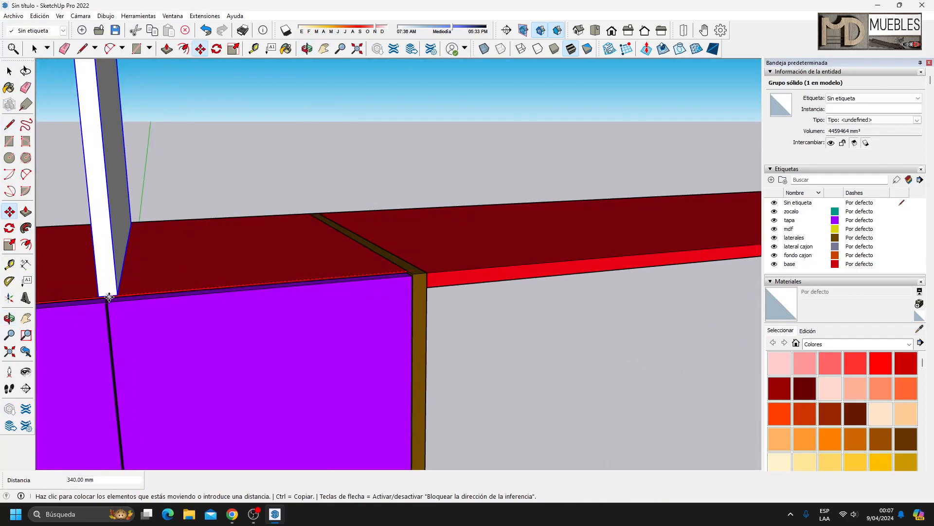
{"action": "left_click", "coordinate": [108, 297]}
Align the partition's lower corner with the central divider inside the first module, working from the rear
{"action": "scroll", "coordinate": [376, 260], "scroll_direction": "down", "scroll_amount": 5}
{"action": "middle_click_drag", "start_coordinate": [375, 261], "coordinate": [617, 279]}
{"action": "scroll", "coordinate": [617, 279], "scroll_direction": "up", "scroll_amount": 5}
{"action": "middle_click_drag", "start_coordinate": [564, 249], "coordinate": [588, 271]}
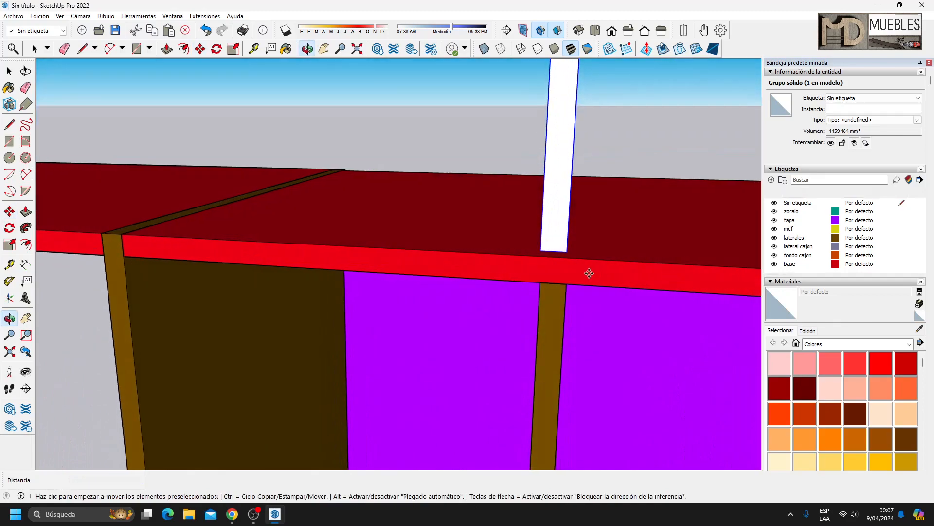
{"action": "left_click", "coordinate": [556, 251]}
{"action": "mouse_move", "coordinate": [584, 328]}
{"action": "middle_mouse_down"}
{"action": "mouse_move", "coordinate": [576, 299]}
{"action": "mouse_move", "coordinate": [576, 333]}
{"action": "middle_mouse_up"}
{"action": "left_click", "coordinate": [573, 204]}
{"action": "middle_click_drag", "start_coordinate": [576, 240], "coordinate": [574, 156]}
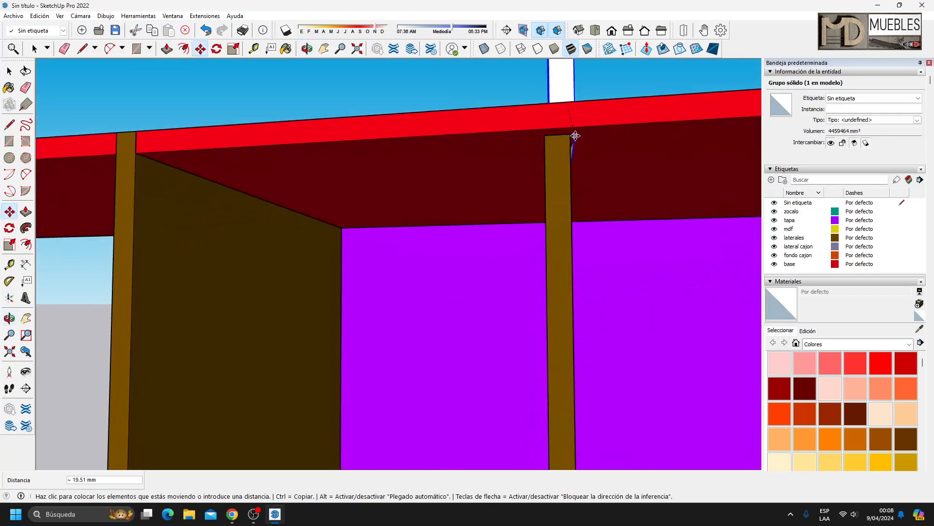
{"action": "scroll", "coordinate": [575, 136], "scroll_direction": "up", "scroll_amount": 6}
{"action": "left_click", "coordinate": [565, 132]}
{"action": "middle_click_drag", "start_coordinate": [575, 148], "coordinate": [578, 296]}
{"action": "left_click", "coordinate": [573, 131]}
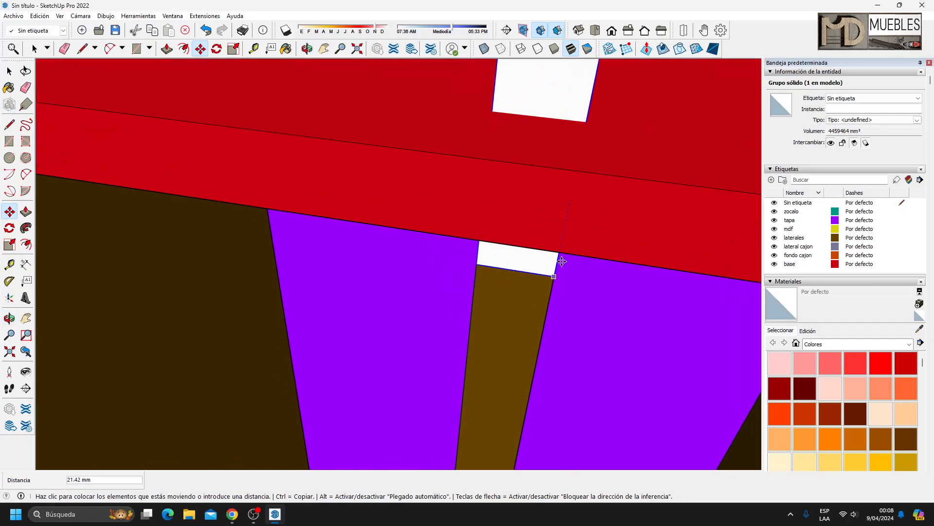
{"action": "left_click", "coordinate": [587, 120]}
Paste a copy of the partition onto the second module's top panel, near its central divider
{"action": "middle_click_drag", "start_coordinate": [622, 196], "coordinate": [426, 260]}
{"action": "scroll", "coordinate": [428, 257], "scroll_direction": "down", "scroll_amount": 5}
{"action": "middle_click_drag", "start_coordinate": [636, 323], "coordinate": [567, 248]}
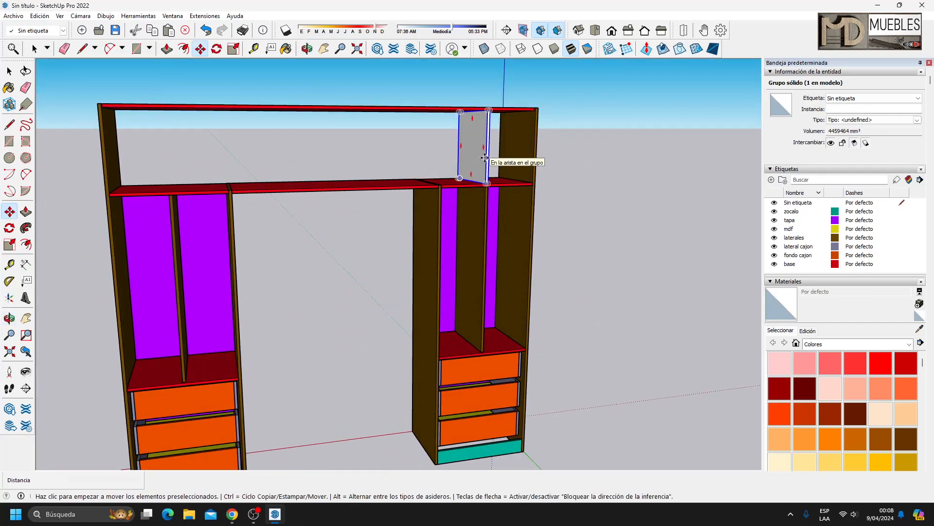
{"action": "key", "text": "ctrl+v"}
{"action": "scroll", "coordinate": [292, 187], "scroll_direction": "up", "scroll_amount": 10}
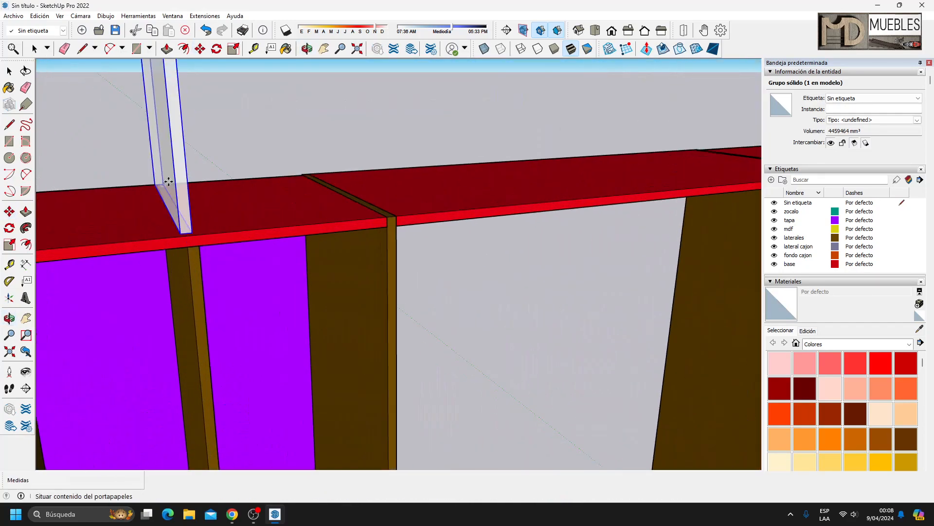
{"action": "left_click", "coordinate": [166, 186]}
Move the copied partition by its lower corners into line with the second module's central divider
{"action": "middle_click_drag", "start_coordinate": [237, 243], "coordinate": [196, 227]}
{"action": "scroll", "coordinate": [143, 202], "scroll_direction": "up", "scroll_amount": 5}
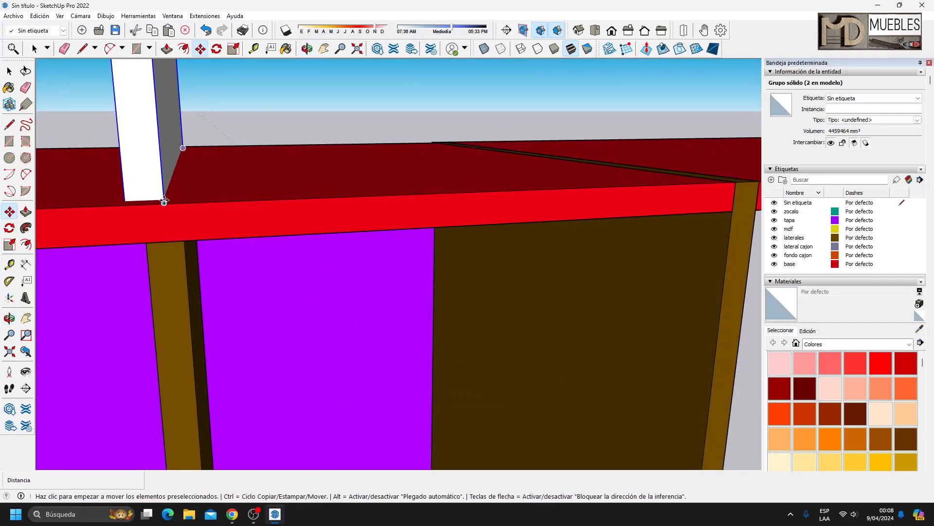
{"action": "left_click", "coordinate": [164, 201]}
{"action": "middle_click_drag", "start_coordinate": [175, 214], "coordinate": [192, 141]}
{"action": "left_click", "coordinate": [187, 220]}
{"action": "middle_click_drag", "start_coordinate": [187, 220], "coordinate": [185, 210]}
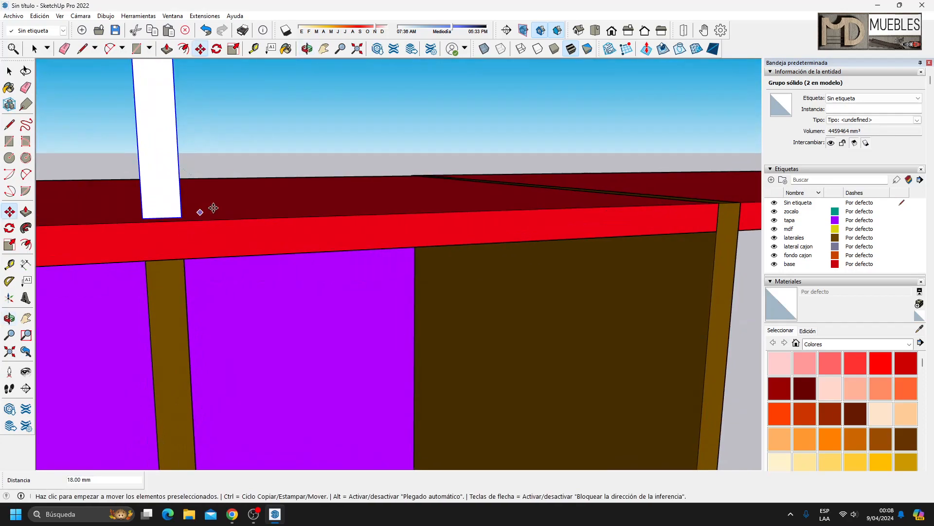
{"action": "scroll", "coordinate": [243, 218], "scroll_direction": "down", "scroll_amount": 7}
{"action": "middle_click_drag", "start_coordinate": [209, 254], "coordinate": [354, 280]}
{"action": "scroll", "coordinate": [323, 271], "scroll_direction": "up", "scroll_amount": 5}
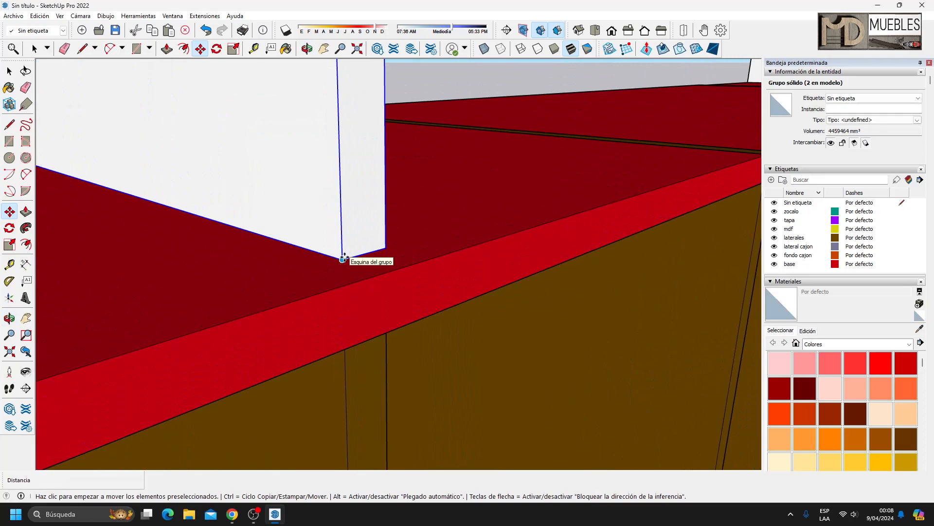
{"action": "left_click", "coordinate": [343, 258]}
{"action": "left_click", "coordinate": [381, 275]}
Adjust the first module's partition from its lower rear corner so it lines up with the divider beneath it
{"action": "middle_click_drag", "start_coordinate": [498, 282], "coordinate": [285, 251]}
{"action": "scroll", "coordinate": [177, 239], "scroll_direction": "down", "scroll_amount": 7}
{"action": "scroll", "coordinate": [605, 235], "scroll_direction": "down", "scroll_amount": 5}
{"action": "scroll", "coordinate": [626, 202], "scroll_direction": "up", "scroll_amount": 6}
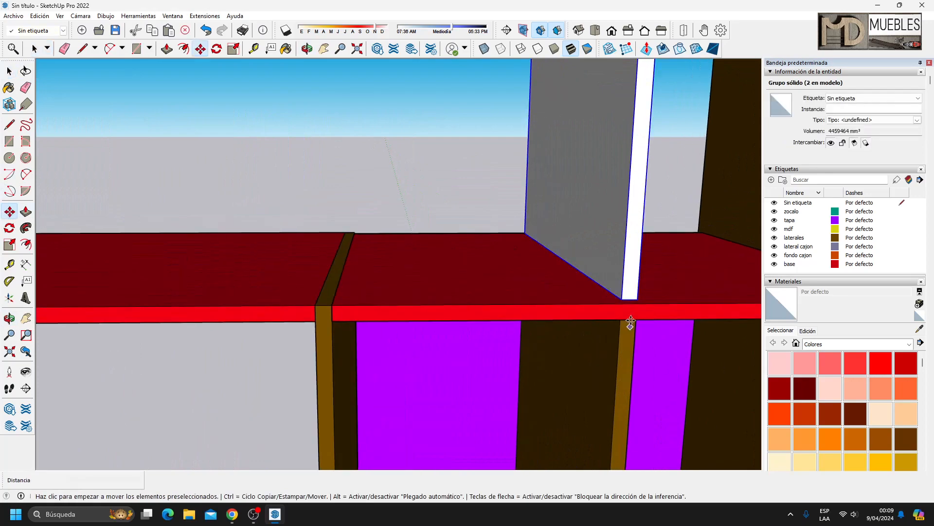
{"action": "scroll", "coordinate": [630, 327], "scroll_direction": "up", "scroll_amount": 2}
{"action": "left_click", "coordinate": [624, 302]}
{"action": "middle_click_drag", "start_coordinate": [567, 316], "coordinate": [389, 350]}
{"action": "scroll", "coordinate": [525, 316], "scroll_direction": "down", "scroll_amount": 5}
{"action": "middle_click_drag", "start_coordinate": [524, 317], "coordinate": [269, 140]}
Shorten the long upper panel with Push/Pull so it ends at the middle of the first partition's thickness
{"action": "left_click", "coordinate": [9, 71]}
{"action": "double_click", "coordinate": [290, 141]}
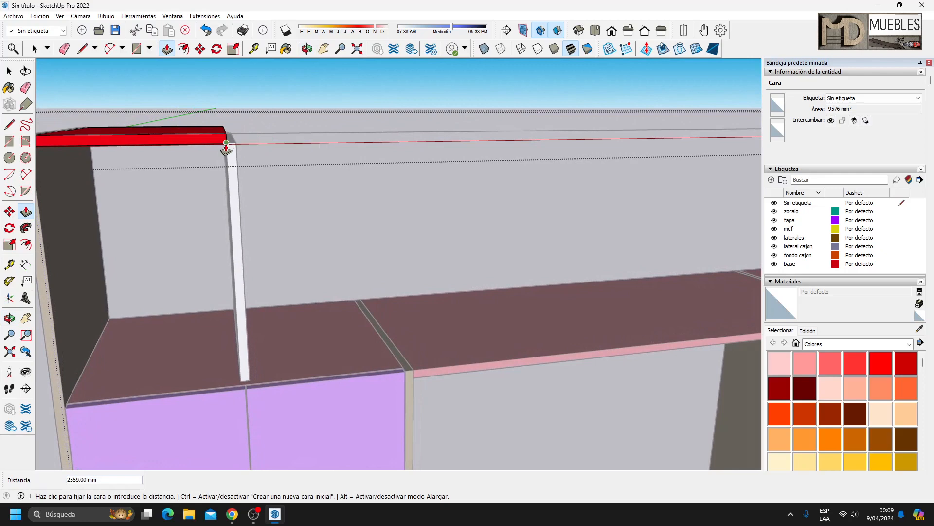
{"action": "middle_click_drag", "start_coordinate": [226, 146], "coordinate": [357, 223]}
{"action": "scroll", "coordinate": [140, 202], "scroll_direction": "down", "scroll_amount": 3}
{"action": "left_click", "coordinate": [199, 141]}
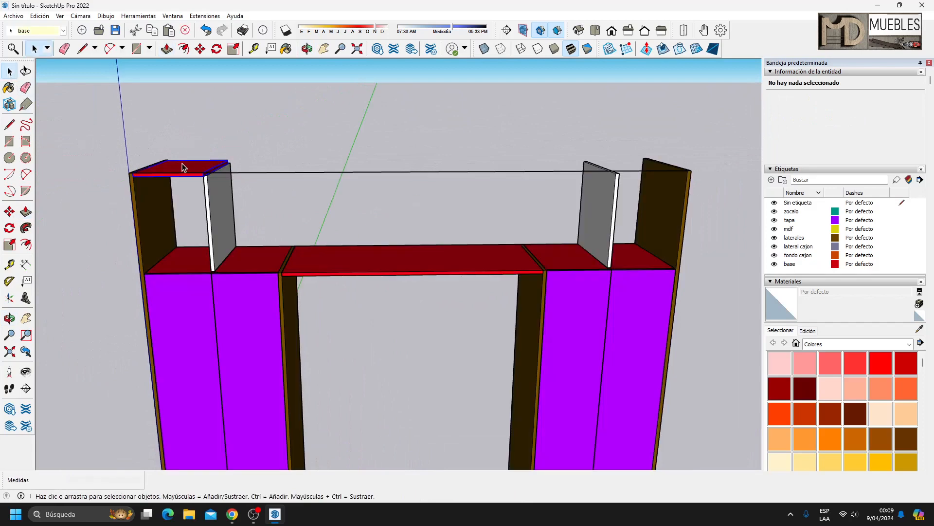
Copy the shortened upper panel and fit the copy above the second module against the tall side panel's upper corner
{"action": "left_click", "coordinate": [183, 166]}
{"action": "key", "text": "ctrl+c"}
{"action": "key", "text": "ctrl+v"}
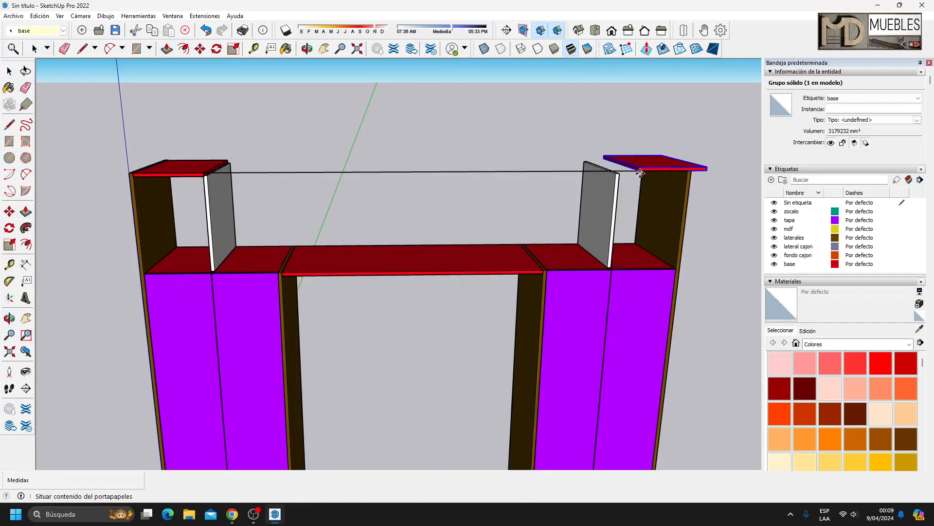
{"action": "scroll", "coordinate": [618, 185], "scroll_direction": "up", "scroll_amount": 5}
{"action": "left_click", "coordinate": [526, 191]}
{"action": "scroll", "coordinate": [486, 219], "scroll_direction": "down", "scroll_amount": 4}
{"action": "middle_click_drag", "start_coordinate": [480, 225], "coordinate": [794, 311]}
{"action": "scroll", "coordinate": [607, 156], "scroll_direction": "up", "scroll_amount": 6}
{"action": "left_click", "coordinate": [600, 137]}
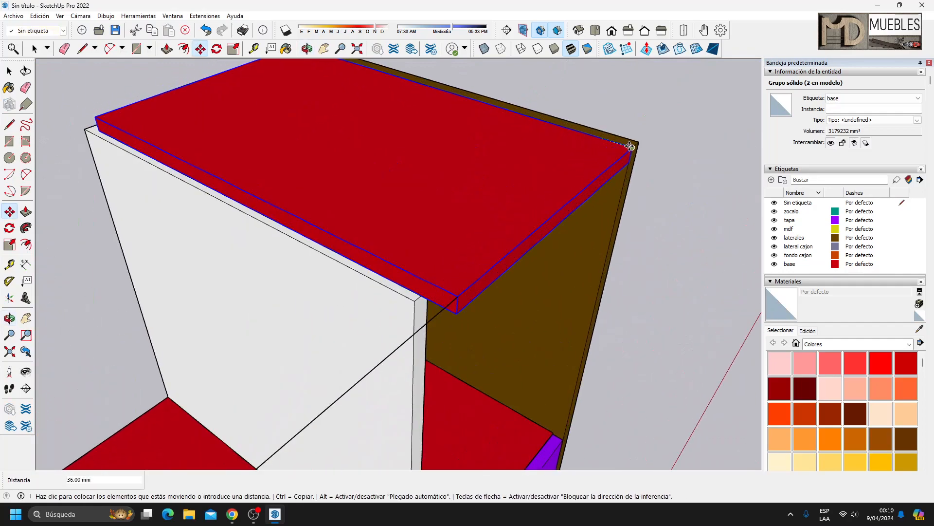
{"action": "left_click", "coordinate": [632, 147]}
Delete the leftover edge running across the top between the two short upper panels
{"action": "scroll", "coordinate": [340, 114], "scroll_direction": "down", "scroll_amount": 7}
{"action": "middle_click_drag", "start_coordinate": [494, 263], "coordinate": [365, 219]}
{"action": "left_click", "coordinate": [228, 140]}
{"action": "left_click", "coordinate": [232, 179]}
Paste another copy of the short upper panel directly against the inner end of the first one
{"action": "scroll", "coordinate": [544, 181], "scroll_direction": "down", "scroll_amount": 3}
{"action": "middle_click_drag", "start_coordinate": [544, 182], "coordinate": [146, 163]}
{"action": "left_click", "coordinate": [147, 163]}
{"action": "key", "text": "ctrl+c"}
{"action": "key", "text": "ctrl+v"}
{"action": "scroll", "coordinate": [146, 165], "scroll_direction": "up", "scroll_amount": 5}
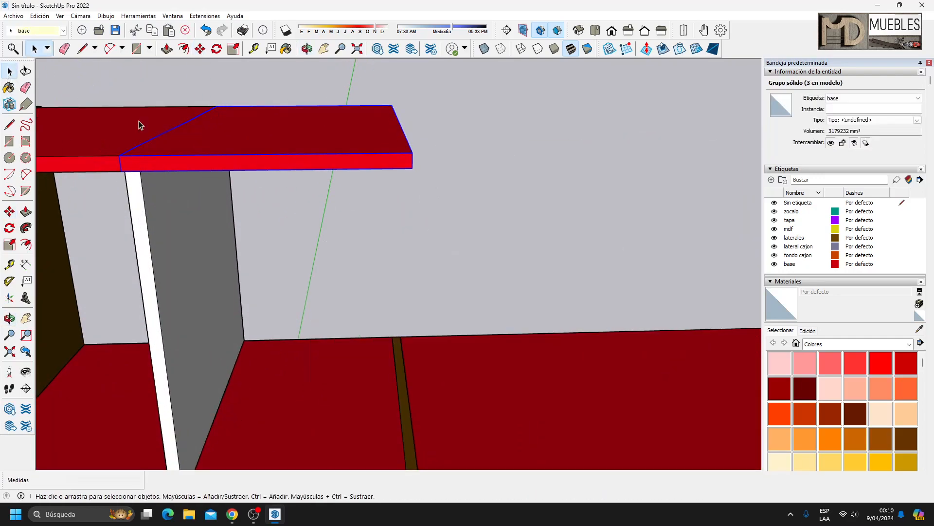
Extend the pasted middle panel by 1686 mm to meet the second module's short upper panel, and leave the group
{"action": "left_click", "coordinate": [10, 76]}
{"action": "double_click", "coordinate": [302, 137]}
{"action": "middle_click_drag", "start_coordinate": [581, 184], "coordinate": [108, 208]}
{"action": "scroll", "coordinate": [189, 201], "scroll_direction": "down", "scroll_amount": 5}
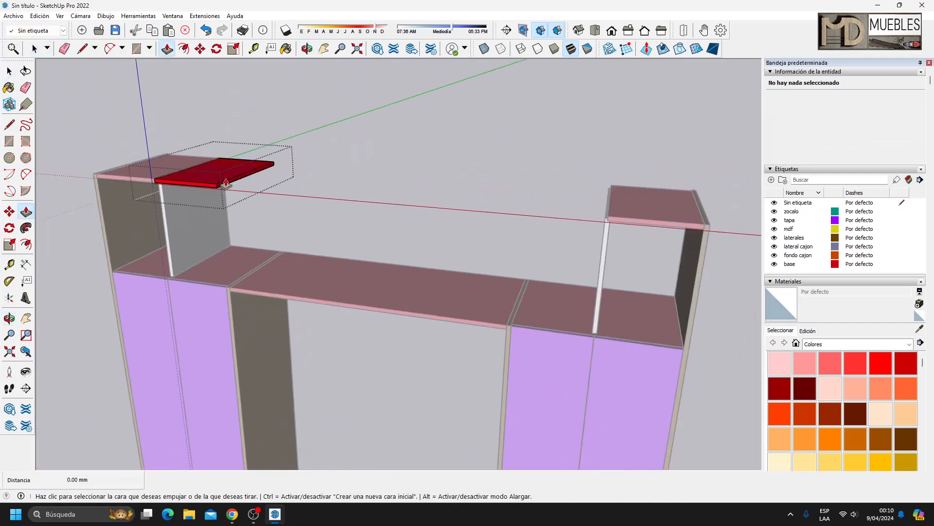
{"action": "left_click", "coordinate": [280, 171]}
{"action": "scroll", "coordinate": [610, 223], "scroll_direction": "up", "scroll_amount": 5}
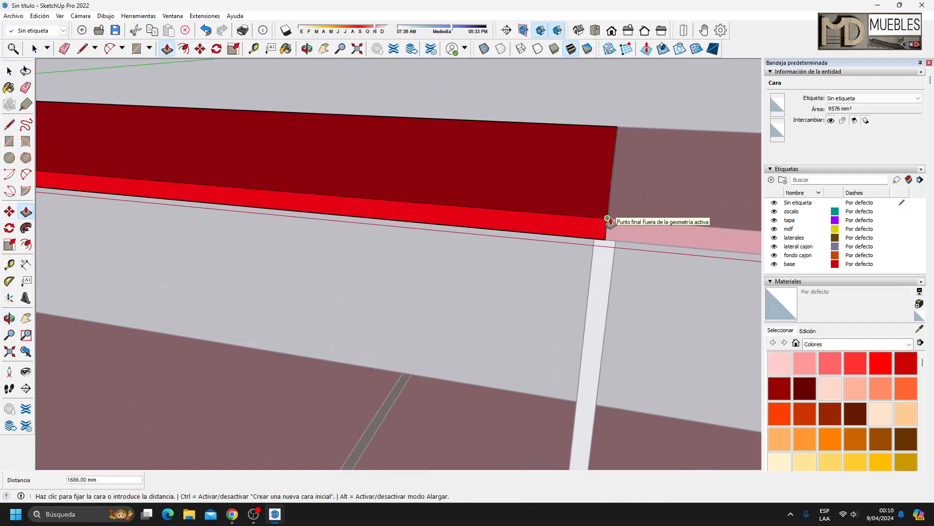
{"action": "left_click", "coordinate": [610, 221]}
{"action": "scroll", "coordinate": [632, 253], "scroll_direction": "down", "scroll_amount": 6}
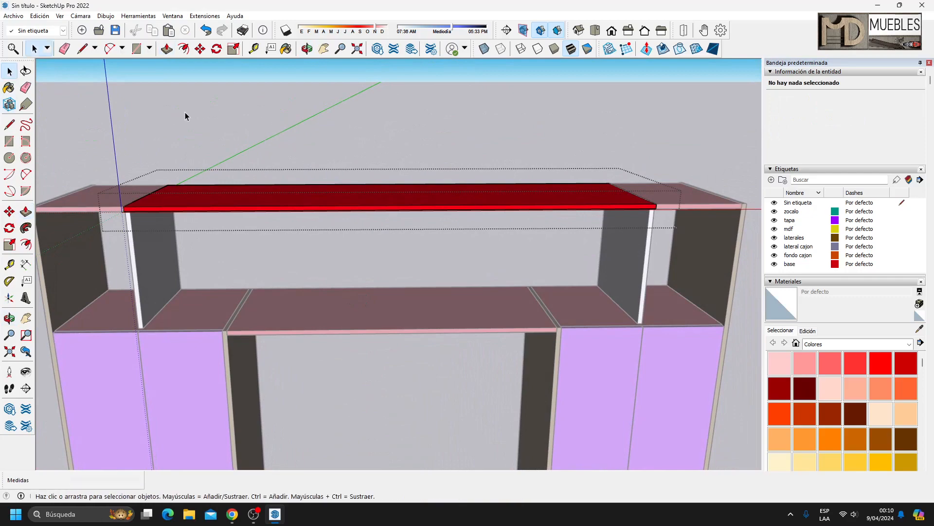
{"action": "left_click", "coordinate": [184, 112]}
{"action": "middle_click_drag", "start_coordinate": [396, 232], "coordinate": [378, 277]}
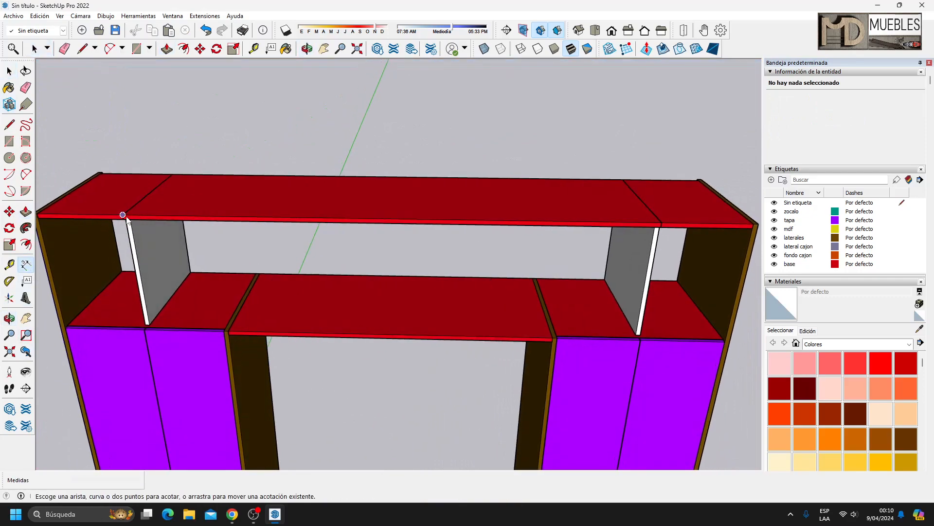
Draw a 660 mm reference line from the first upper partition's front top corner along the underside of the middle upper panel
{"action": "middle_click_drag", "start_coordinate": [213, 130], "coordinate": [285, 185]}
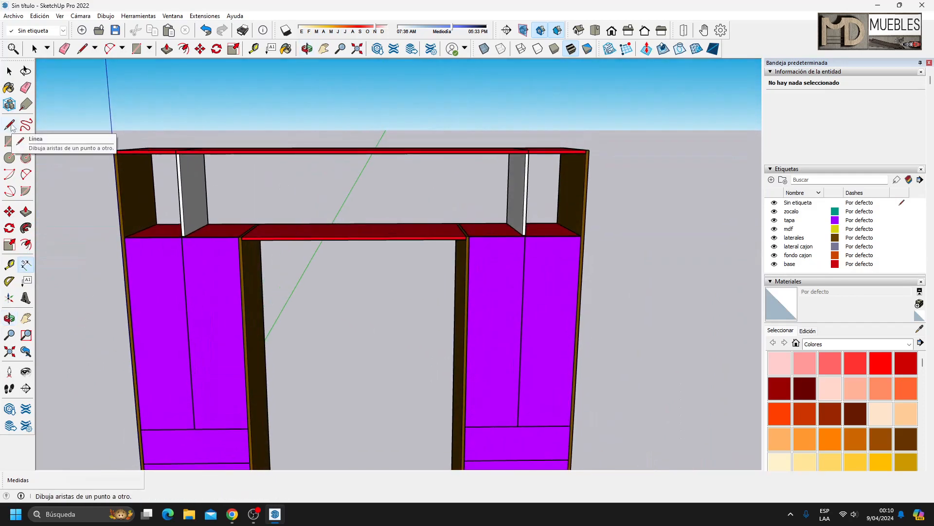
{"action": "scroll", "coordinate": [196, 188], "scroll_direction": "up", "scroll_amount": 5}
{"action": "middle_click_drag", "start_coordinate": [196, 188], "coordinate": [286, 173]}
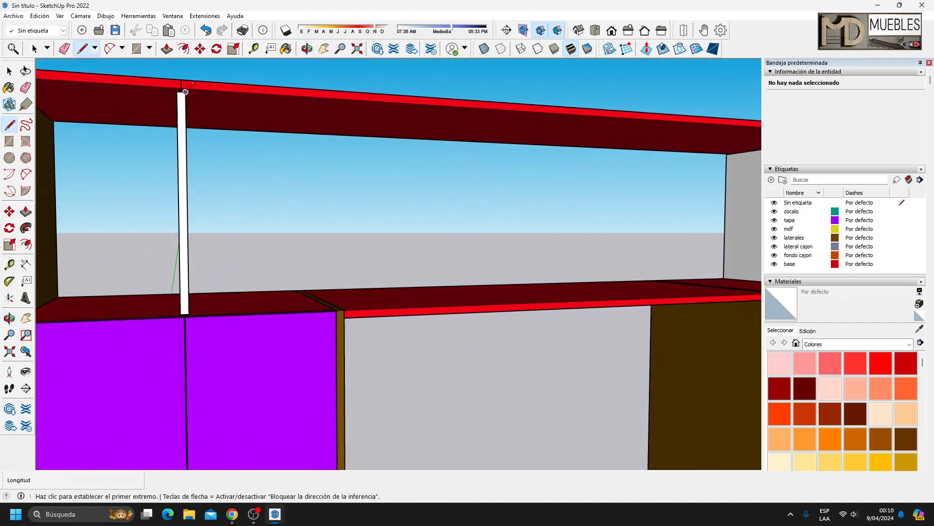
{"action": "scroll", "coordinate": [182, 87], "scroll_direction": "up", "scroll_amount": 4}
{"action": "left_click", "coordinate": [181, 83]}
{"action": "scroll", "coordinate": [155, 126], "scroll_direction": "down", "scroll_amount": 4}
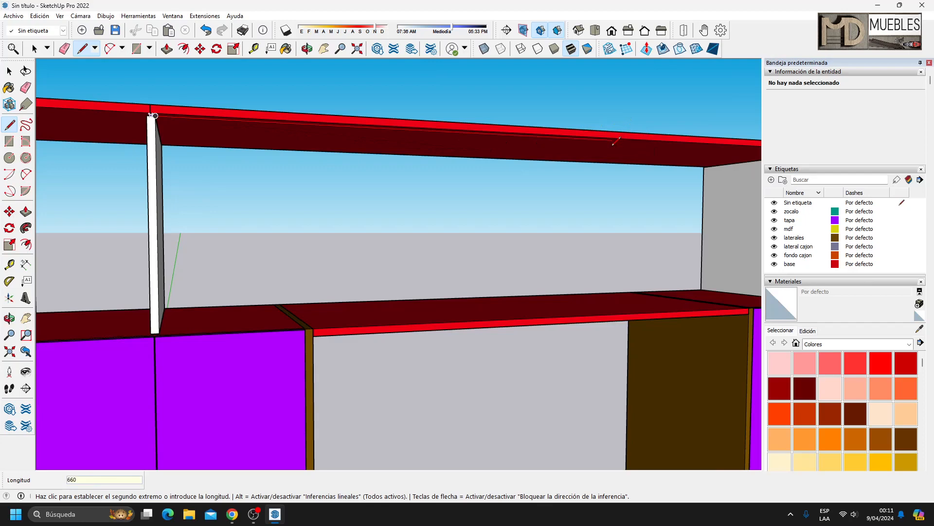
{"action": "middle_click_drag", "start_coordinate": [410, 249], "coordinate": [362, 190]}
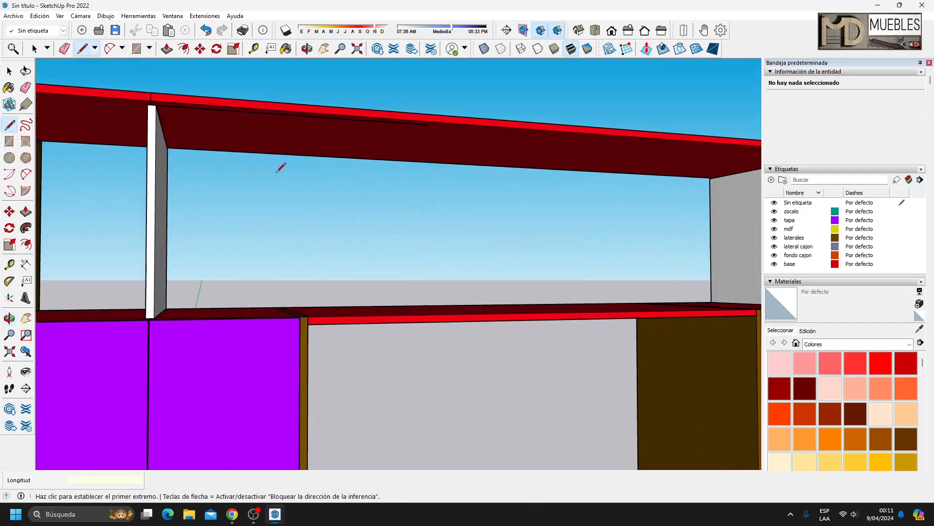
Assign the "laterales" tag to both upper partitions
{"action": "left_click", "coordinate": [158, 162]}
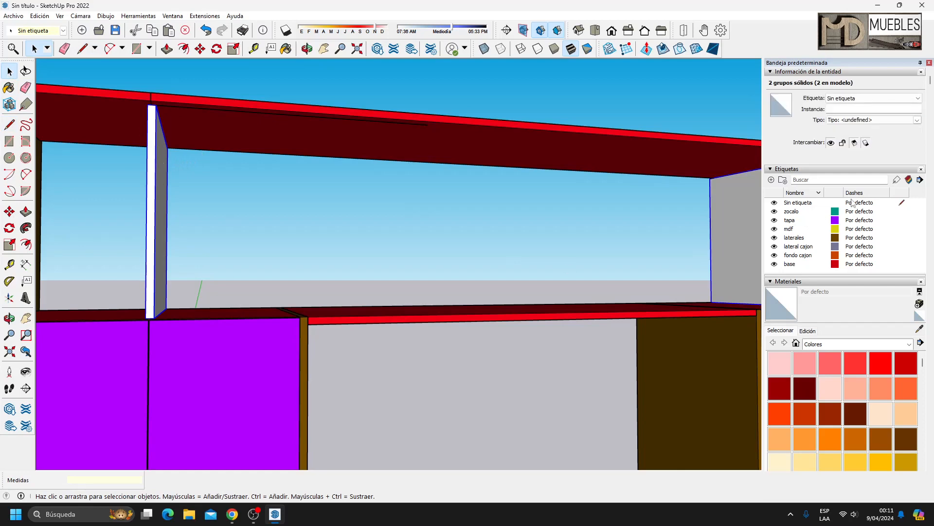
{"action": "left_click", "coordinate": [839, 100]}
{"action": "left_click", "coordinate": [841, 132]}
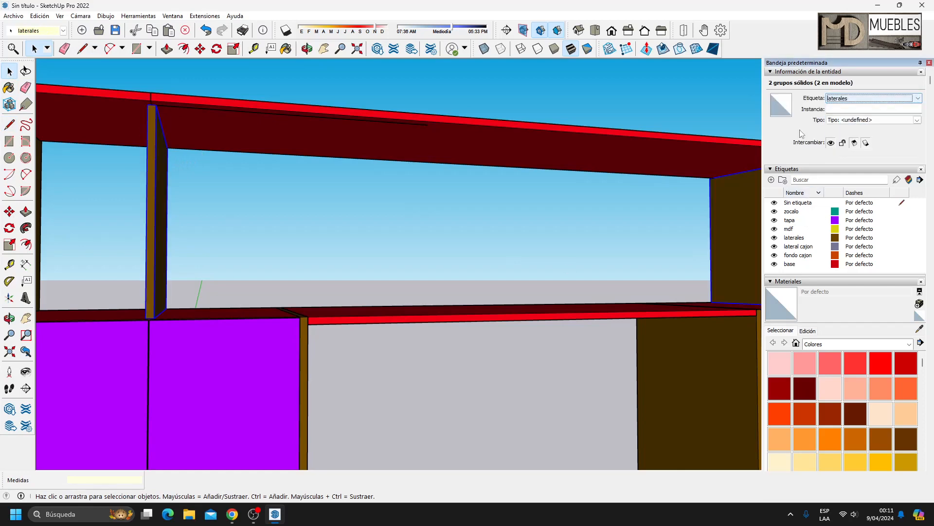
{"action": "left_click", "coordinate": [219, 185]}
Copy the first upper partition and place the copies in the central opening to divide it into three compartments
{"action": "left_click", "coordinate": [156, 219]}
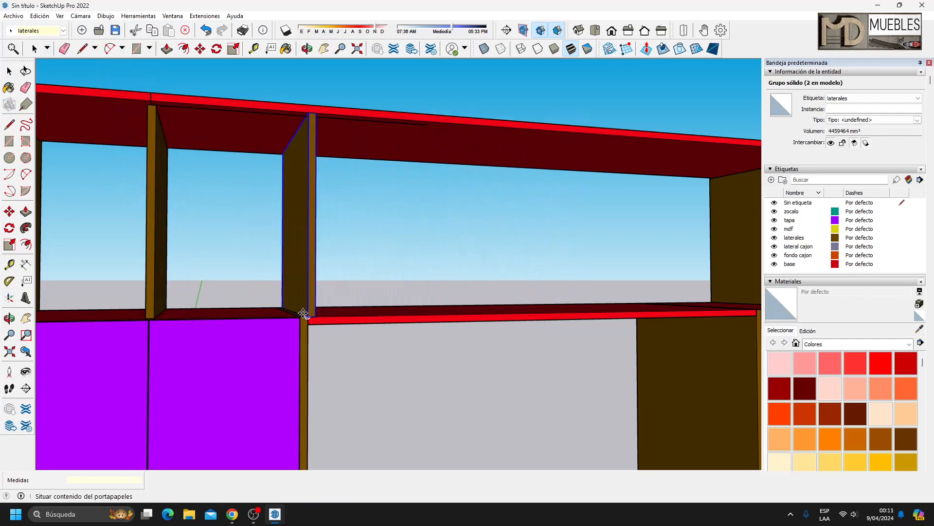
{"action": "middle_click_drag", "start_coordinate": [187, 311], "coordinate": [168, 357]}
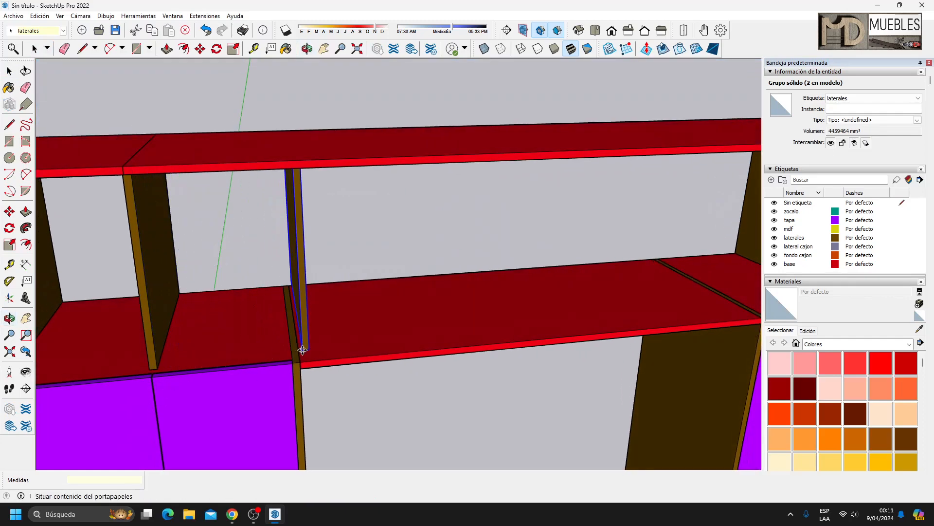
{"action": "middle_click_drag", "start_coordinate": [367, 350], "coordinate": [268, 156]}
{"action": "scroll", "coordinate": [275, 132], "scroll_direction": "up", "scroll_amount": 3}
{"action": "left_click", "coordinate": [275, 133]}
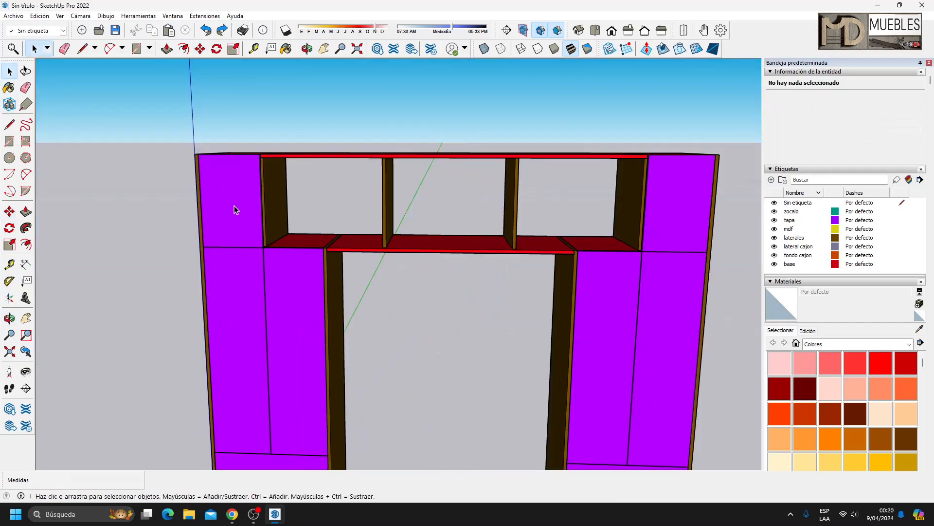
{"action": "left_click", "coordinate": [234, 208]}
{"action": "scroll", "coordinate": [254, 214], "scroll_direction": "up", "scroll_amount": 8}
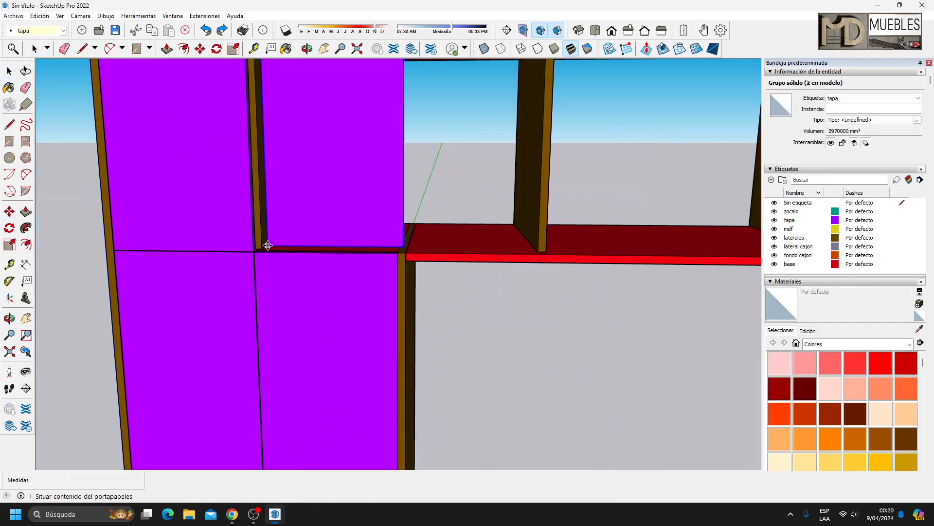
{"action": "key", "text": "Escape"}
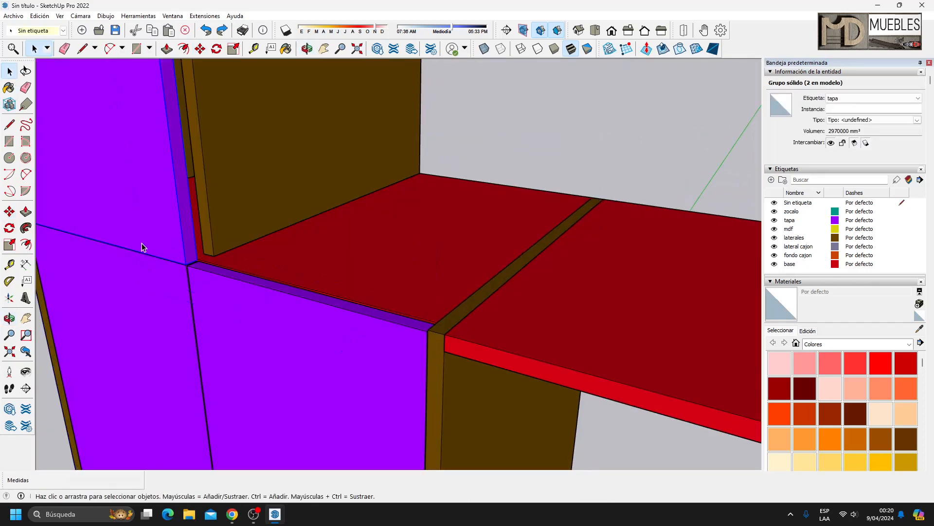
Push/Pull the front edge of the first module's upper partition 18 mm forward to the back of the upper door
{"action": "double_click", "coordinate": [263, 114]}
{"action": "key", "text": "p"}
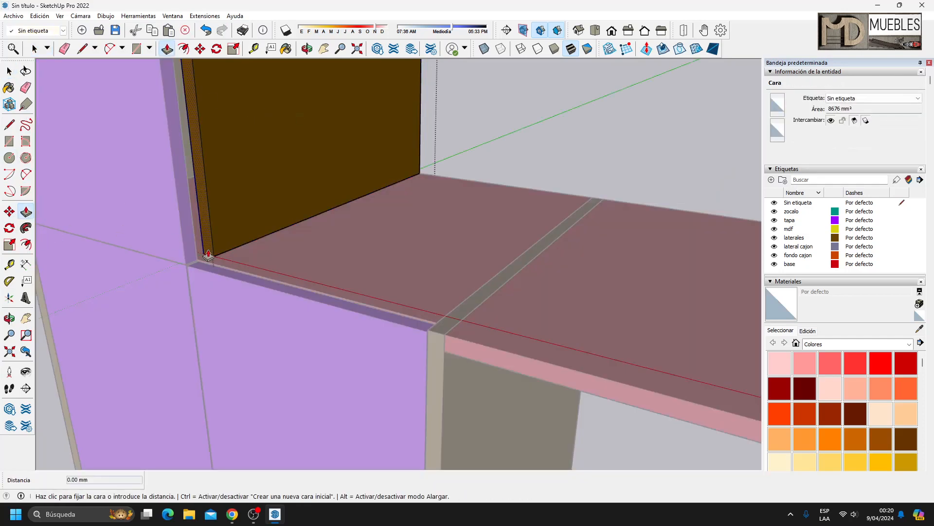
{"action": "left_click", "coordinate": [195, 260]}
{"action": "left_click", "coordinate": [201, 264]}
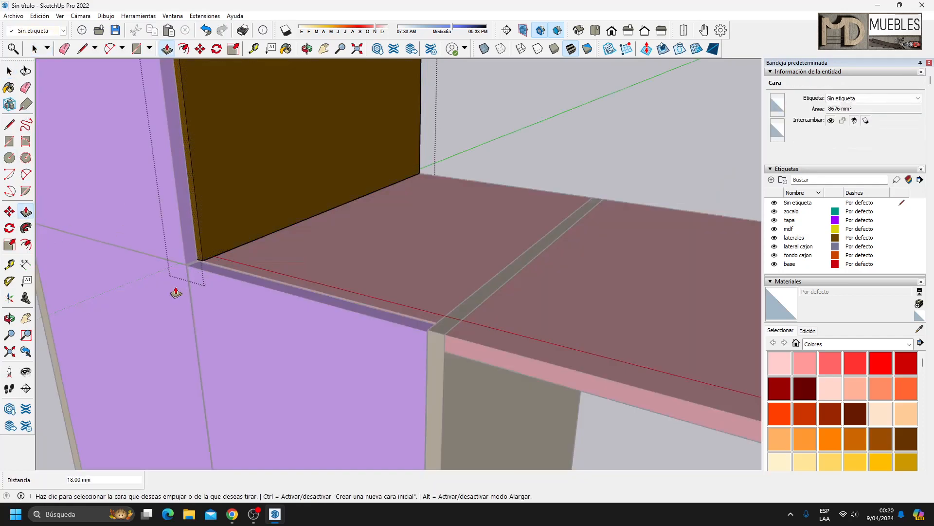
Push/Pull the first middle partition's front edge forward to line up with the first module's upper partition
{"action": "scroll", "coordinate": [184, 290], "scroll_direction": "down", "scroll_amount": 3}
{"action": "double_click", "coordinate": [397, 255]}
{"action": "key", "text": "p"}
{"action": "left_click", "coordinate": [175, 284]}
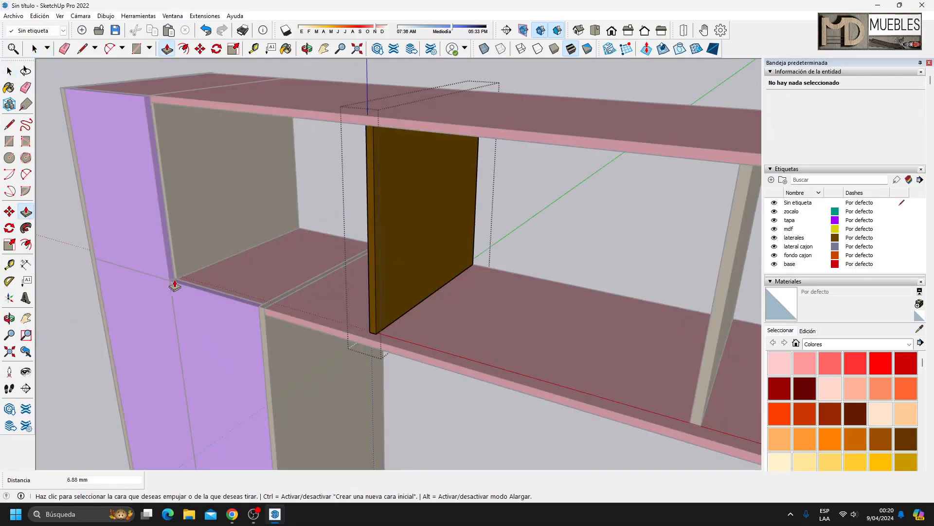
{"action": "left_click", "coordinate": [374, 327]}
{"action": "left_click", "coordinate": [178, 277]}
{"action": "key", "text": "space"}
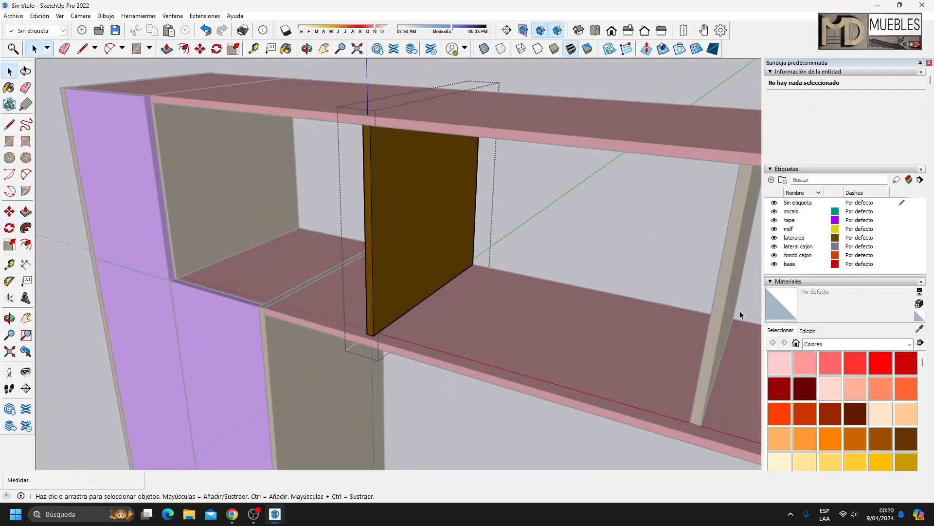
Push/Pull the second middle partition's front edge until it is flush with the first middle partition
{"action": "double_click", "coordinate": [725, 302]}
{"action": "scroll", "coordinate": [481, 337], "scroll_direction": "down", "scroll_amount": 4}
{"action": "middle_click_drag", "start_coordinate": [606, 308], "coordinate": [458, 345]}
{"action": "scroll", "coordinate": [413, 350], "scroll_direction": "up", "scroll_amount": 4}
{"action": "left_click", "coordinate": [9, 211]}
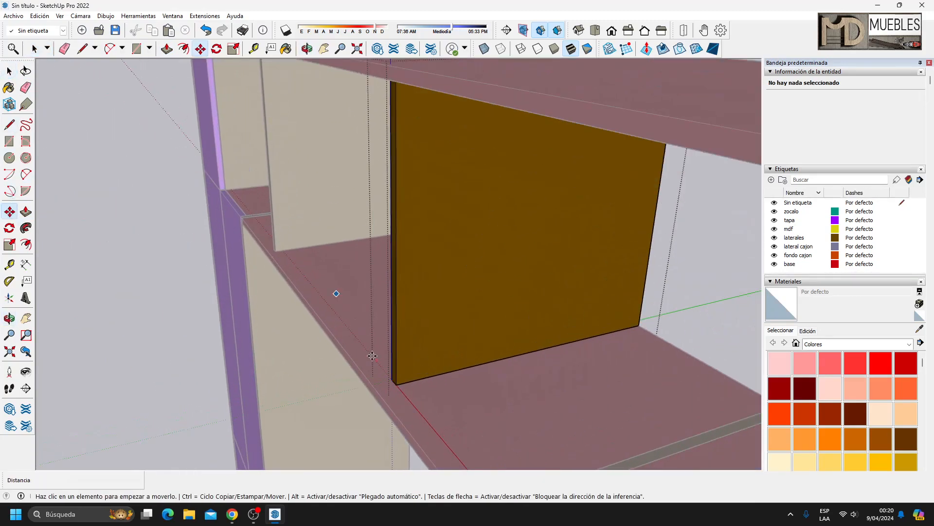
{"action": "key", "text": "p"}
{"action": "left_click", "coordinate": [394, 317]}
{"action": "left_click", "coordinate": [275, 251]}
{"action": "left_click", "coordinate": [10, 72]}
Push/Pull the front edge of the second module's upper partition until it is flush with the second middle partition
{"action": "scroll", "coordinate": [270, 174], "scroll_direction": "down", "scroll_amount": 6}
{"action": "middle_click_drag", "start_coordinate": [292, 194], "coordinate": [696, 311]}
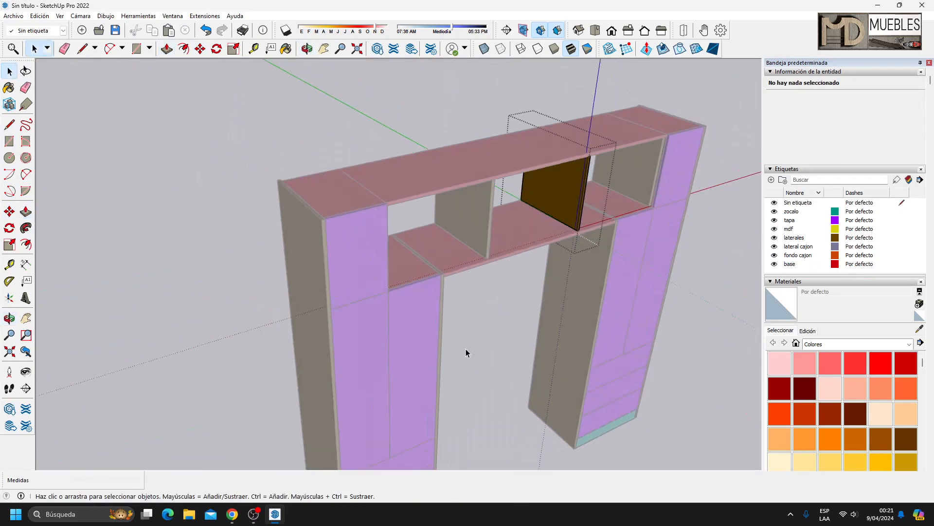
{"action": "scroll", "coordinate": [465, 334], "scroll_direction": "down", "scroll_amount": 2}
{"action": "scroll", "coordinate": [641, 187], "scroll_direction": "up", "scroll_amount": 5}
{"action": "scroll", "coordinate": [641, 189], "scroll_direction": "up", "scroll_amount": 4}
{"action": "middle_click_drag", "start_coordinate": [637, 273], "coordinate": [695, 248]}
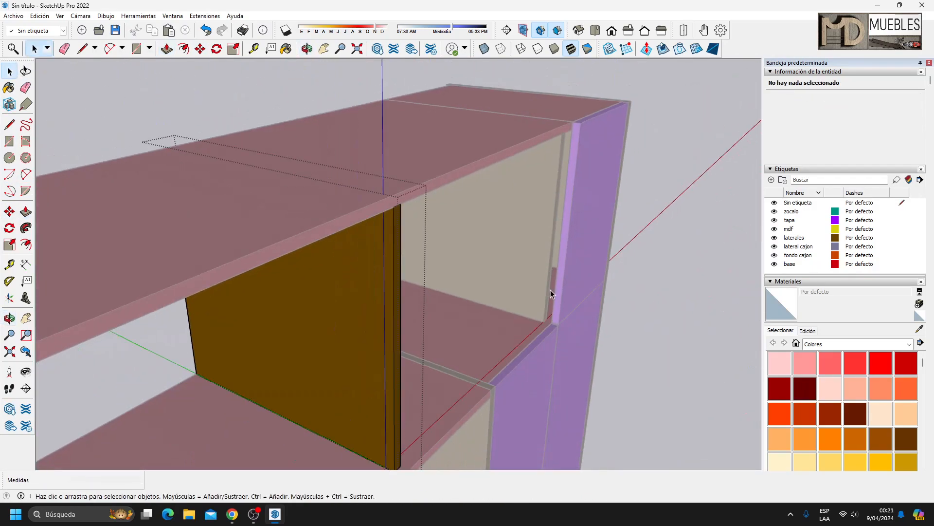
{"action": "scroll", "coordinate": [546, 284], "scroll_direction": "down", "scroll_amount": 4}
{"action": "scroll", "coordinate": [496, 238], "scroll_direction": "up", "scroll_amount": 6}
{"action": "key", "text": "p"}
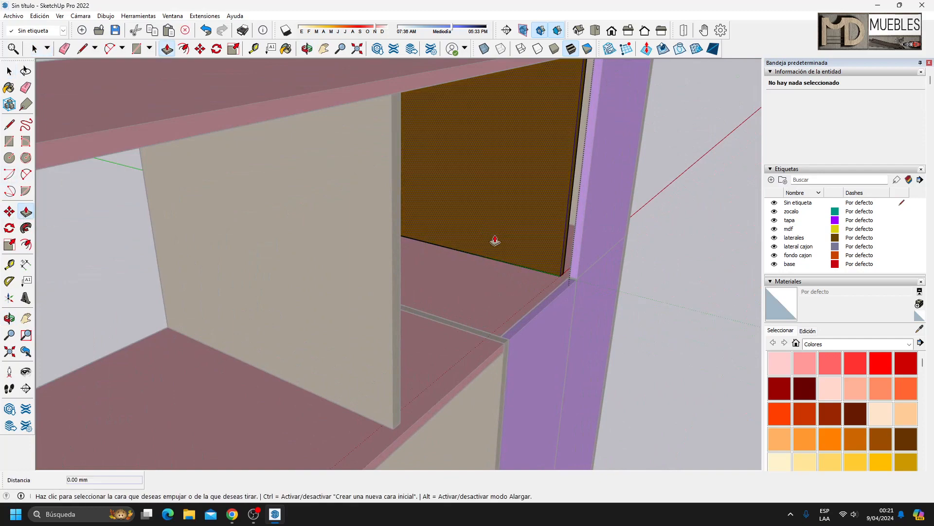
{"action": "left_click", "coordinate": [566, 248]}
{"action": "left_click", "coordinate": [396, 429]}
Copy the first module's upper door and paste the copy beside it, above the inner lower door
{"action": "scroll", "coordinate": [580, 188], "scroll_direction": "up", "scroll_amount": 4}
{"action": "middle_click_drag", "start_coordinate": [521, 223], "coordinate": [609, 220]}
{"action": "scroll", "coordinate": [477, 226], "scroll_direction": "down", "scroll_amount": 6}
{"action": "middle_click_drag", "start_coordinate": [540, 229], "coordinate": [179, 229]}
{"action": "scroll", "coordinate": [195, 224], "scroll_direction": "up", "scroll_amount": 3}
{"action": "key", "text": "space"}
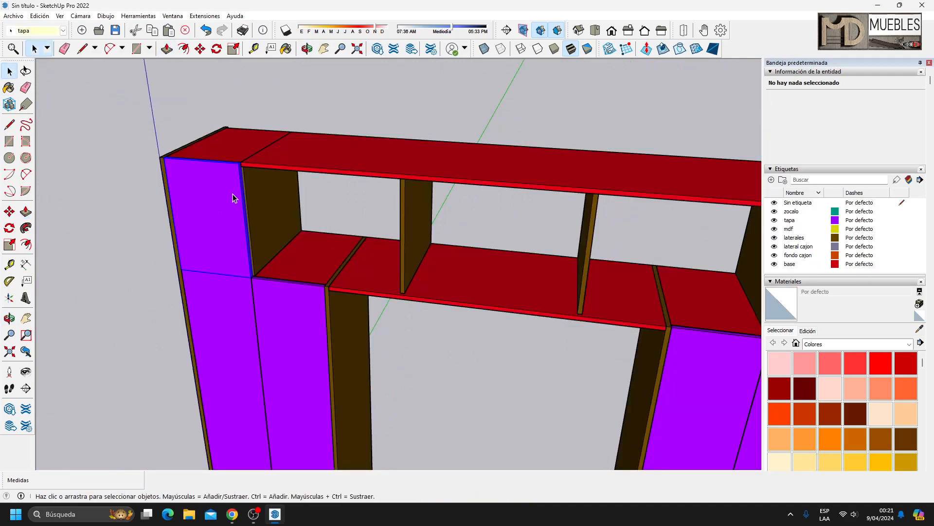
{"action": "left_click", "coordinate": [232, 194]}
{"action": "scroll", "coordinate": [260, 246], "scroll_direction": "up", "scroll_amount": 5}
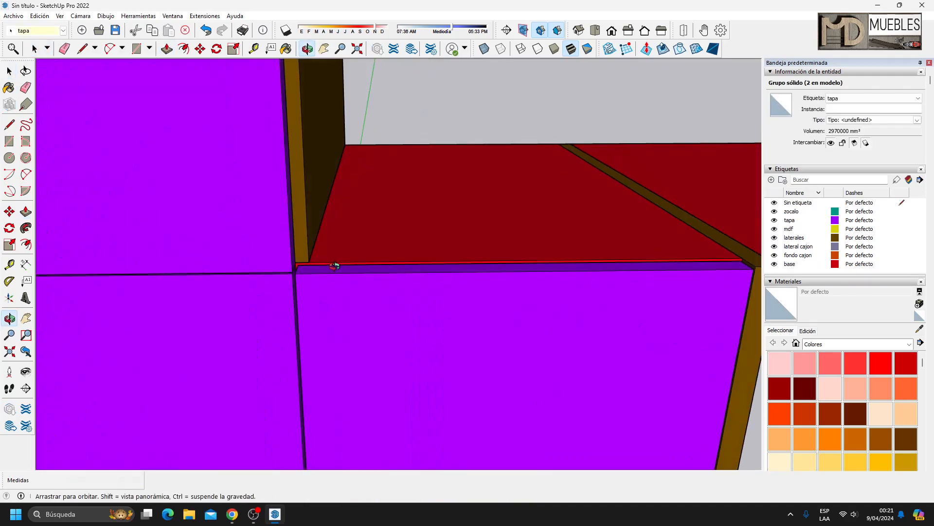
{"action": "key", "text": "ctrl+v"}
{"action": "left_click", "coordinate": [294, 272]}
Move the pasted upper door 1 mm upward along the blue axis
{"action": "scroll", "coordinate": [294, 272], "scroll_direction": "up", "scroll_amount": 3}
{"action": "left_click", "coordinate": [293, 271]}
{"action": "scroll", "coordinate": [289, 254], "scroll_direction": "up", "scroll_amount": 3}
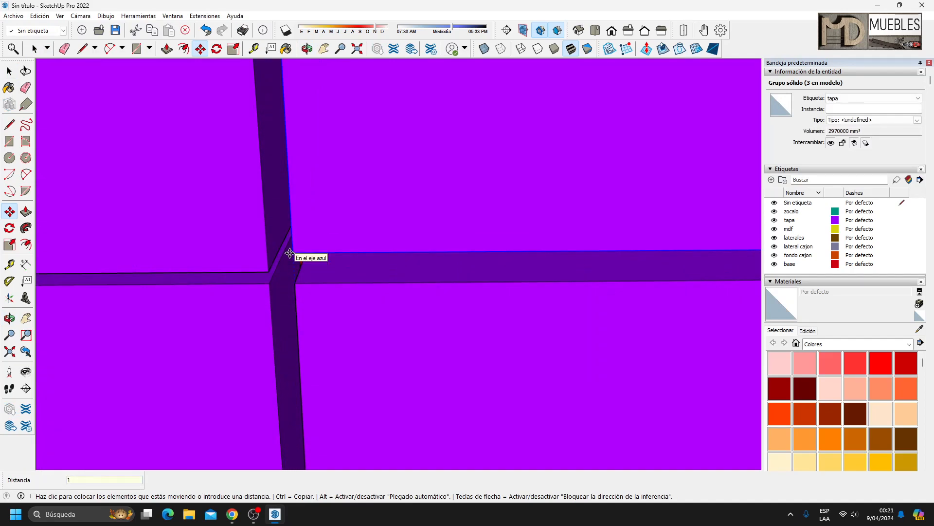
{"action": "key", "text": "Return"}
Widen the pasted upper door with Push/Pull to the first middle partition, with its free edge set back 1 mm
{"action": "scroll", "coordinate": [263, 301], "scroll_direction": "down", "scroll_amount": 5}
{"action": "middle_click_drag", "start_coordinate": [269, 327], "coordinate": [428, 297]}
{"action": "scroll", "coordinate": [384, 409], "scroll_direction": "down", "scroll_amount": 3}
{"action": "scroll", "coordinate": [386, 157], "scroll_direction": "up", "scroll_amount": 4}
{"action": "scroll", "coordinate": [403, 168], "scroll_direction": "down", "scroll_amount": 4}
{"action": "key", "text": "space"}
{"action": "double_click", "coordinate": [457, 253]}
{"action": "middle_click_drag", "start_coordinate": [616, 341], "coordinate": [509, 284]}
{"action": "key", "text": "p"}
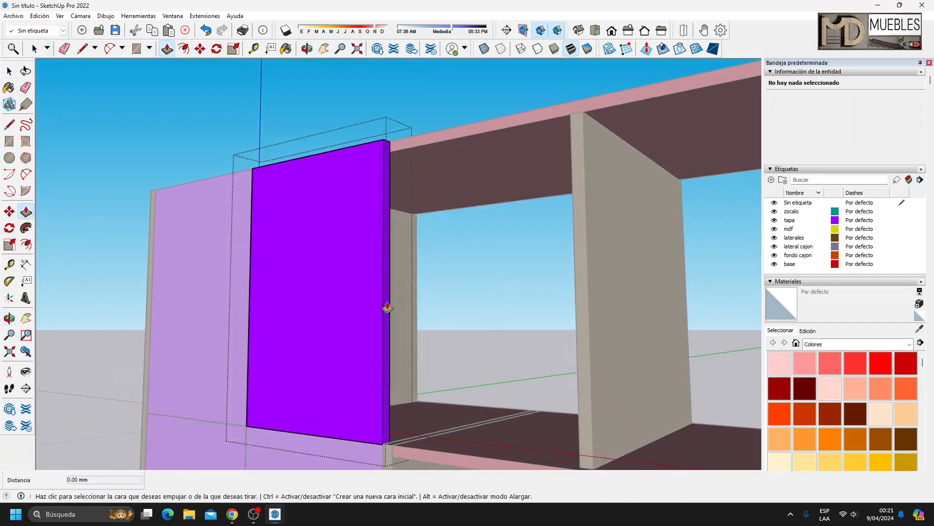
{"action": "left_click", "coordinate": [388, 308]}
{"action": "type", "text": "1"}
{"action": "key", "text": "Return"}
{"action": "scroll", "coordinate": [595, 204], "scroll_direction": "down", "scroll_amount": 2}
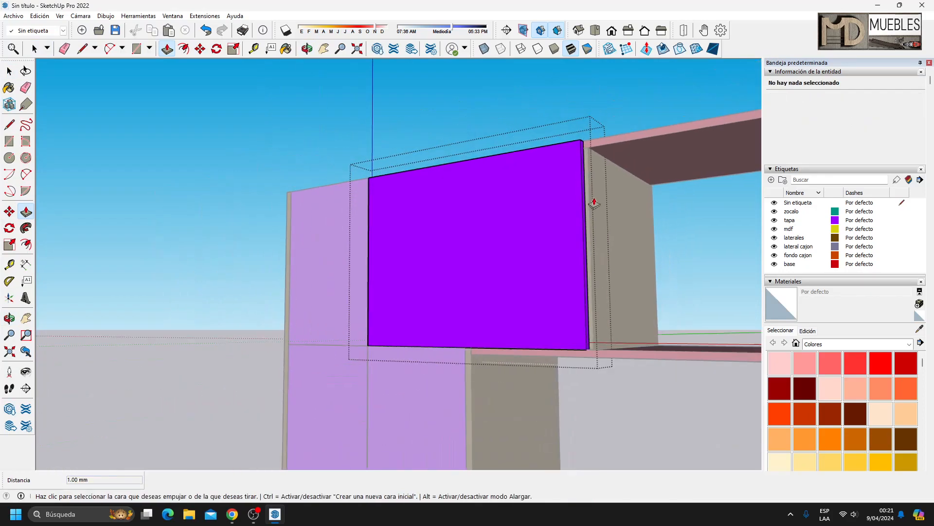
Trim the widened door's lower edge with Push/Pull to the upper corner of the first module's inner side panel
{"action": "scroll", "coordinate": [594, 204], "scroll_direction": "down", "scroll_amount": 1}
{"action": "scroll", "coordinate": [530, 363], "scroll_direction": "up", "scroll_amount": 3}
{"action": "middle_click_drag", "start_coordinate": [530, 363], "coordinate": [531, 334]}
{"action": "scroll", "coordinate": [412, 300], "scroll_direction": "up", "scroll_amount": 3}
{"action": "scroll", "coordinate": [437, 298], "scroll_direction": "up", "scroll_amount": 3}
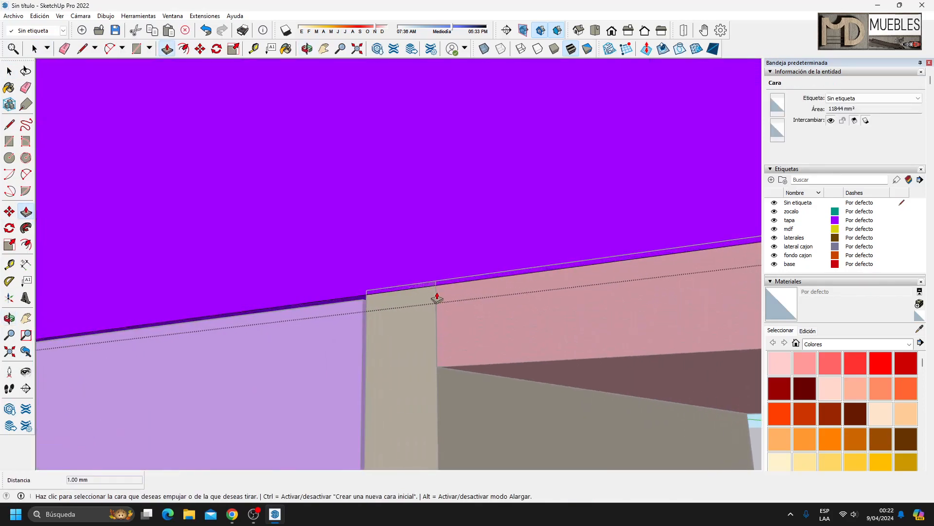
{"action": "left_click", "coordinate": [425, 300]}
{"action": "left_click", "coordinate": [436, 281]}
{"action": "scroll", "coordinate": [442, 357], "scroll_direction": "down", "scroll_amount": 4}
{"action": "middle_click_drag", "start_coordinate": [442, 358], "coordinate": [407, 298]}
{"action": "scroll", "coordinate": [345, 306], "scroll_direction": "down", "scroll_amount": 2}
{"action": "scroll", "coordinate": [402, 382], "scroll_direction": "down", "scroll_amount": 4}
{"action": "middle_click_drag", "start_coordinate": [409, 378], "coordinate": [432, 283]}
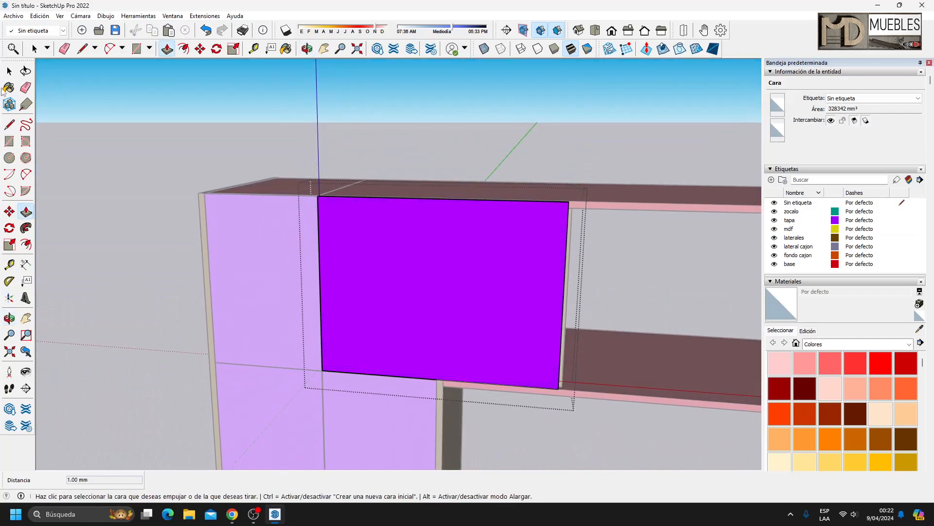
Copy the widened door to the second module's side, starting at the second middle partition, and move it 18 mm into line
{"action": "key", "text": "space"}
{"action": "left_click", "coordinate": [428, 122]}
{"action": "left_click", "coordinate": [392, 238]}
{"action": "key", "text": "ctrl+c"}
{"action": "key", "text": "ctrl+v"}
{"action": "scroll", "coordinate": [301, 223], "scroll_direction": "down", "scroll_amount": 4}
{"action": "scroll", "coordinate": [504, 301], "scroll_direction": "up", "scroll_amount": 7}
{"action": "middle_click_drag", "start_coordinate": [507, 301], "coordinate": [591, 322]}
{"action": "left_click", "coordinate": [500, 282]}
{"action": "left_click", "coordinate": [502, 284]}
{"action": "left_click", "coordinate": [510, 291]}
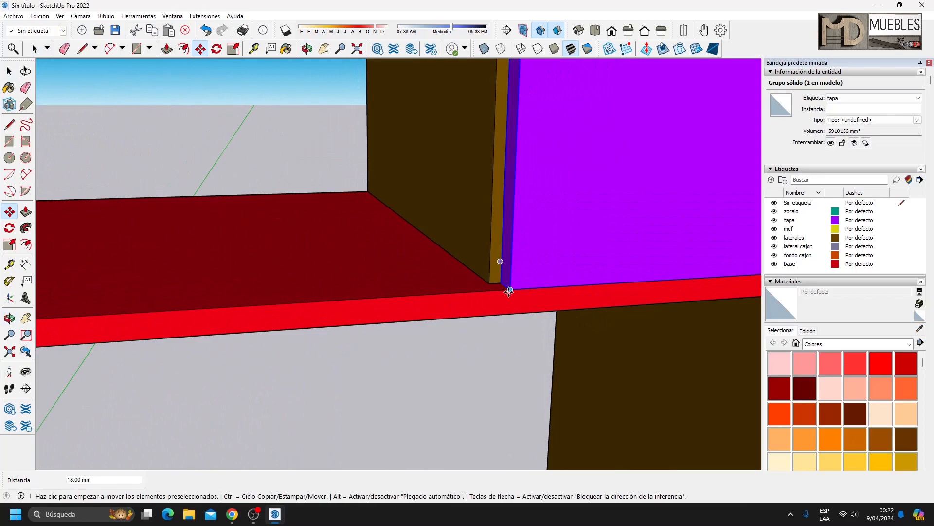
Paste another copy of the widened door over the central opening, directly against the first widened door
{"action": "scroll", "coordinate": [358, 302], "scroll_direction": "down", "scroll_amount": 3}
{"action": "scroll", "coordinate": [610, 270], "scroll_direction": "down", "scroll_amount": 3}
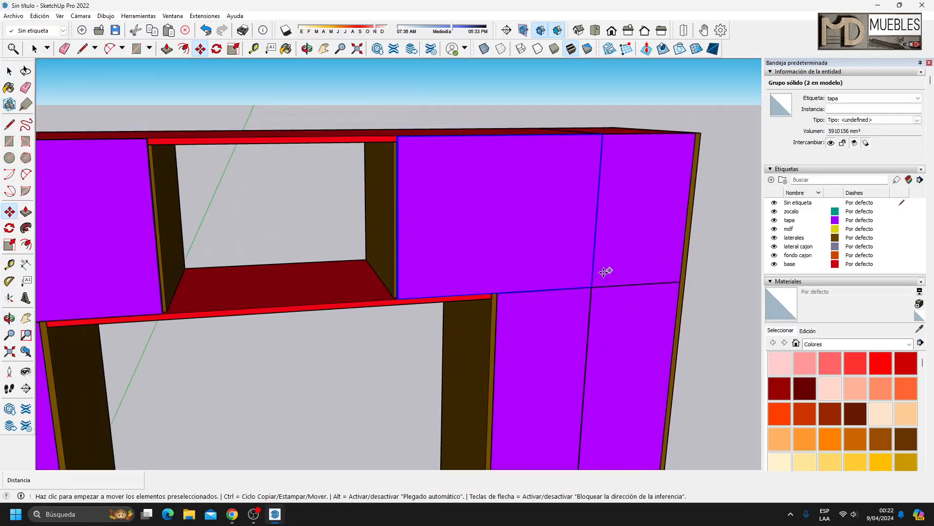
{"action": "scroll", "coordinate": [604, 276], "scroll_direction": "up", "scroll_amount": 6}
{"action": "middle_click_drag", "start_coordinate": [551, 334], "coordinate": [564, 292]}
{"action": "scroll", "coordinate": [645, 322], "scroll_direction": "down", "scroll_amount": 4}
{"action": "scroll", "coordinate": [487, 341], "scroll_direction": "down", "scroll_amount": 5}
{"action": "middle_click_drag", "start_coordinate": [323, 317], "coordinate": [263, 307]}
{"action": "scroll", "coordinate": [379, 253], "scroll_direction": "up", "scroll_amount": 5}
{"action": "middle_click_drag", "start_coordinate": [380, 253], "coordinate": [367, 317]}
{"action": "scroll", "coordinate": [375, 308], "scroll_direction": "up", "scroll_amount": 3}
{"action": "key", "text": "ctrl+v"}
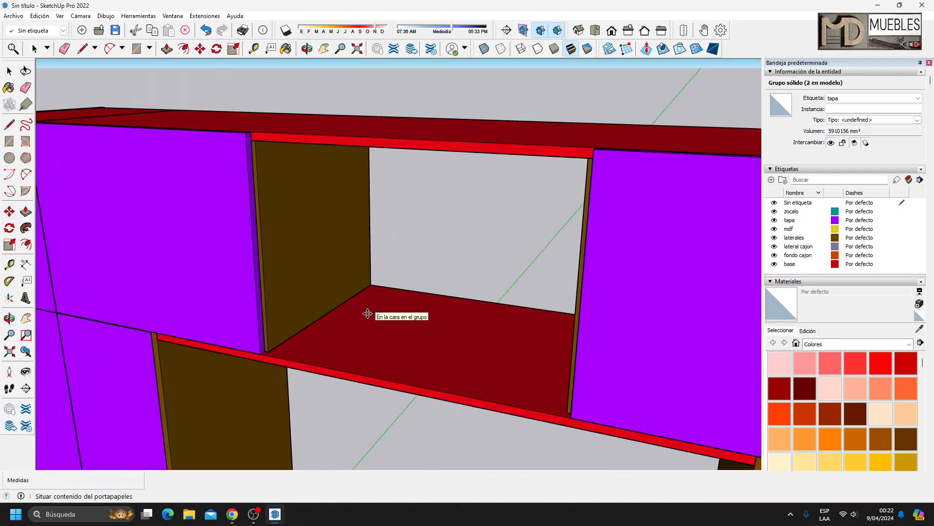
{"action": "middle_click_drag", "start_coordinate": [282, 358], "coordinate": [327, 360]}
{"action": "scroll", "coordinate": [309, 365], "scroll_direction": "up", "scroll_amount": 4}
{"action": "left_click", "coordinate": [286, 368]}
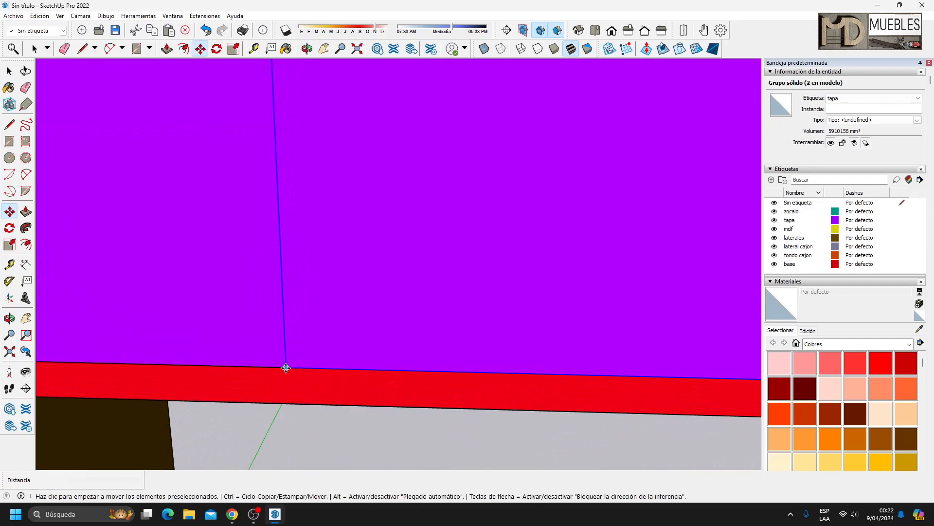
Move the central door 2 mm away from the first widened door to leave a gap
{"action": "left_click", "coordinate": [286, 368]}
{"action": "type", "text": "2"}
{"action": "key", "text": "Return"}
{"action": "scroll", "coordinate": [198, 388], "scroll_direction": "down", "scroll_amount": 5}
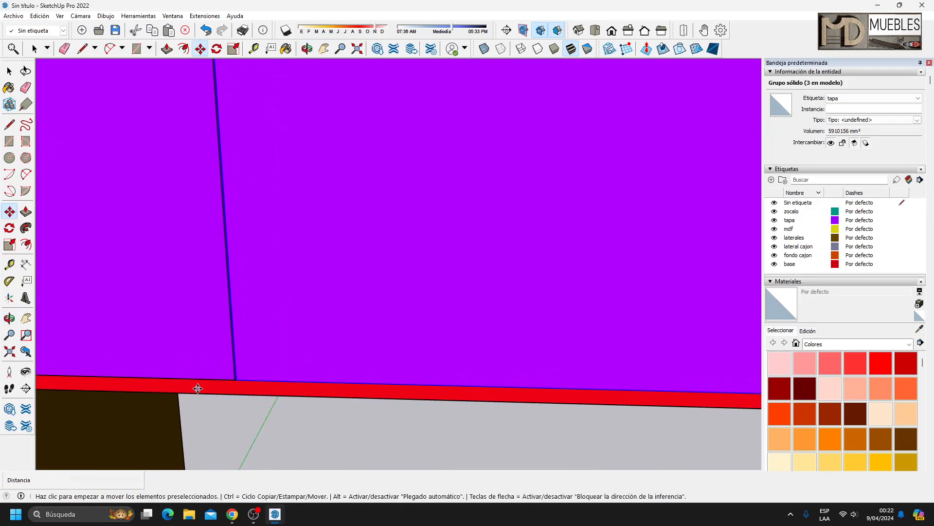
Extend the central door's free edge to the second widened door and set it back 2 mm with Push/Pull
{"action": "middle_click_drag", "start_coordinate": [586, 360], "coordinate": [259, 232]}
{"action": "left_click", "coordinate": [29, 212]}
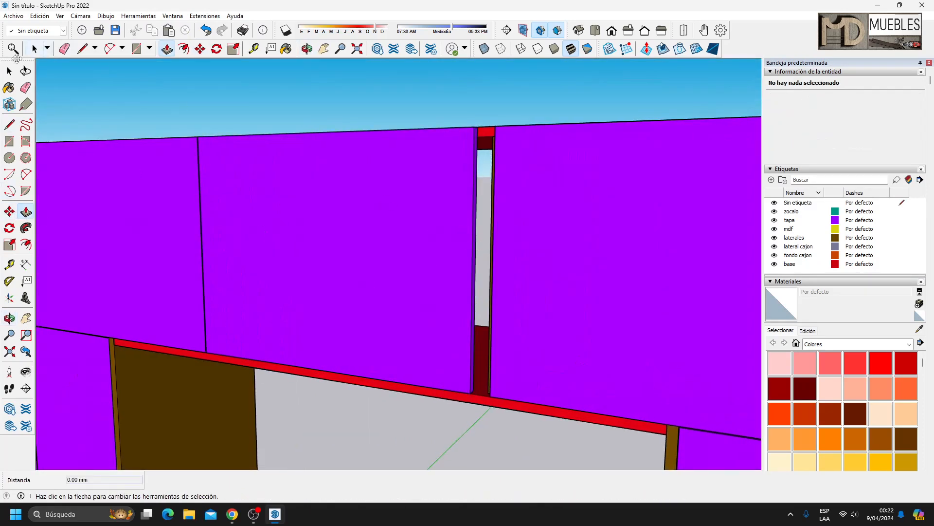
{"action": "double_click", "coordinate": [420, 227]}
{"action": "left_click", "coordinate": [30, 216]}
{"action": "scroll", "coordinate": [476, 379], "scroll_direction": "up", "scroll_amount": 3}
{"action": "left_click", "coordinate": [461, 395]}
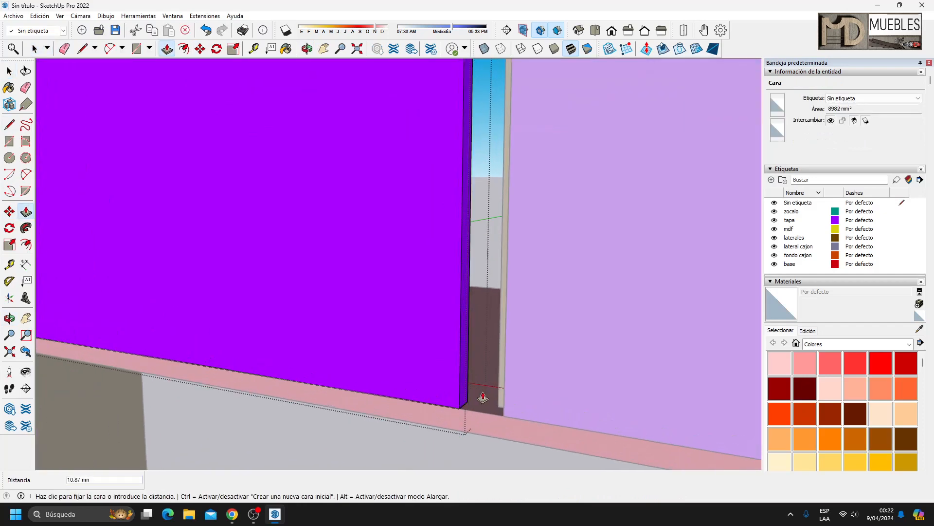
{"action": "left_click", "coordinate": [504, 417]}
{"action": "left_click", "coordinate": [504, 407]}
{"action": "type", "text": "2"}
{"action": "key", "text": "Return"}
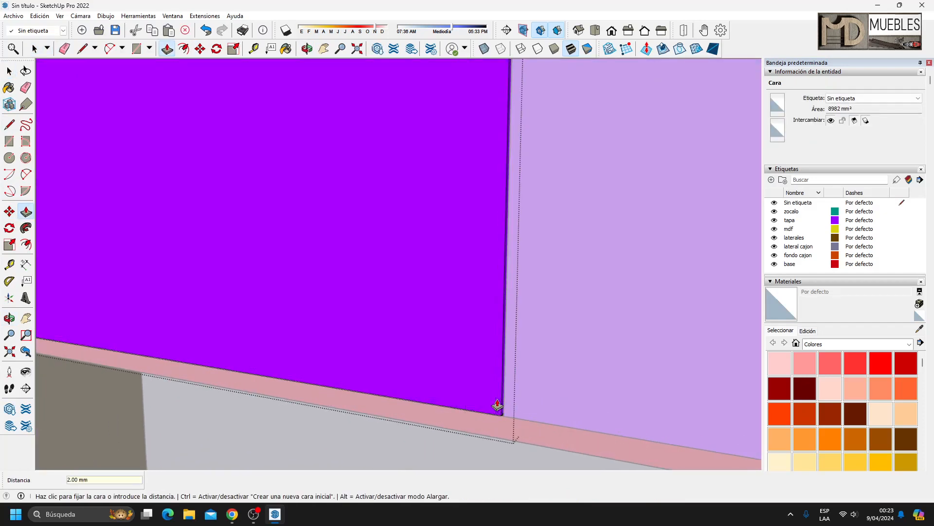
{"action": "scroll", "coordinate": [535, 411], "scroll_direction": "down", "scroll_amount": 2}
{"action": "middle_click_drag", "start_coordinate": [536, 411], "coordinate": [388, 276]}
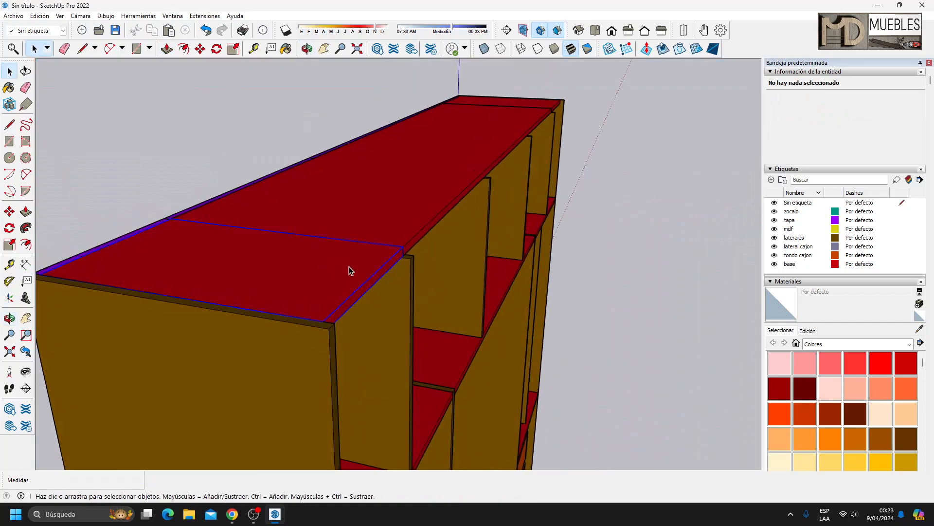
Extend the rear edge of the first end top panel 18 mm with Push/Pull and bring the long central top panel level with it
{"action": "double_click", "coordinate": [349, 270]}
{"action": "key", "text": "p"}
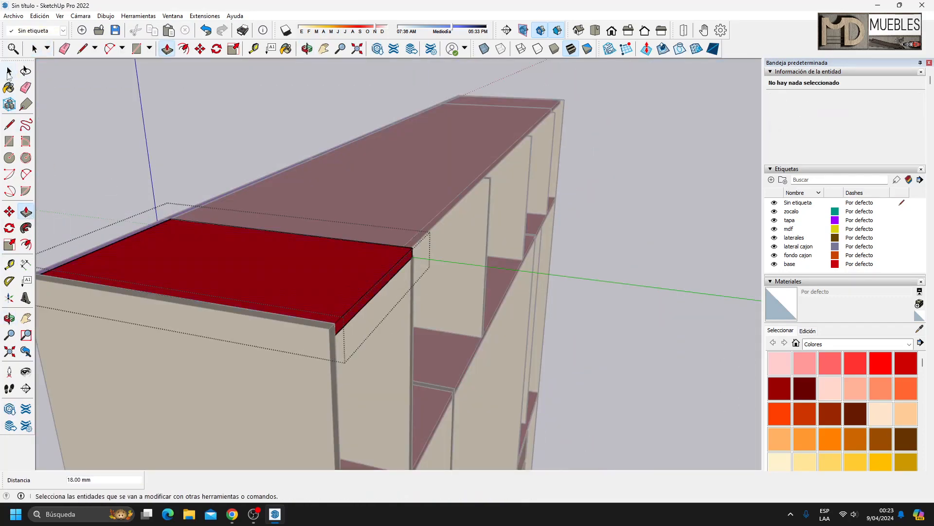
{"action": "left_click", "coordinate": [8, 73]}
{"action": "double_click", "coordinate": [400, 171]}
{"action": "left_click", "coordinate": [27, 211]}
{"action": "left_click", "coordinate": [430, 230]}
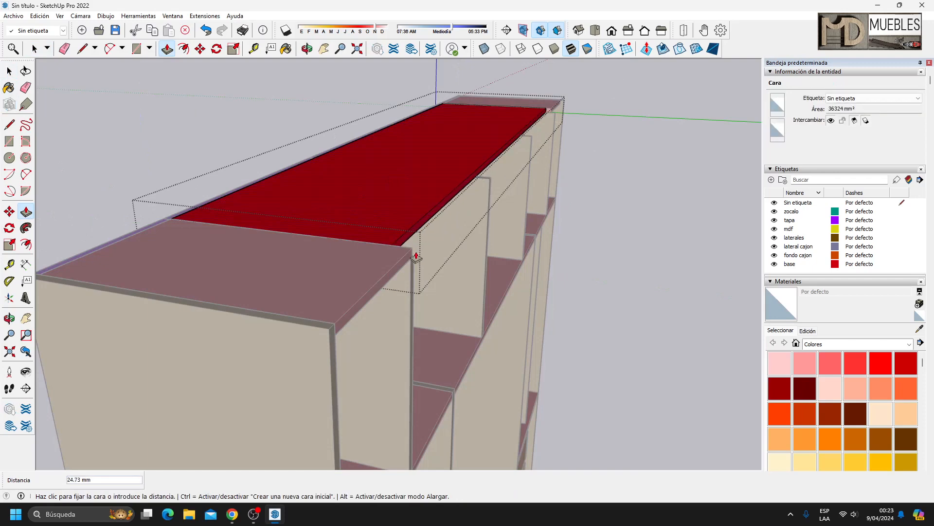
{"action": "left_click", "coordinate": [416, 257]}
{"action": "key", "text": "space"}
Extend the rear edge of the remaining end top panel 18 mm with Push/Pull
{"action": "scroll", "coordinate": [554, 71], "scroll_direction": "up", "scroll_amount": 5}
{"action": "key", "text": "p"}
{"action": "double_click", "coordinate": [550, 128]}
{"action": "scroll", "coordinate": [599, 147], "scroll_direction": "down", "scroll_amount": 6}
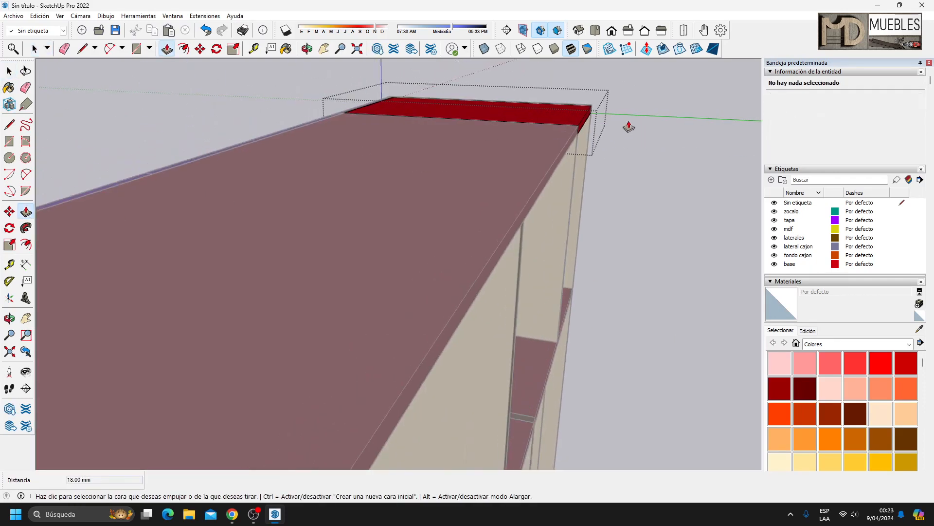
{"action": "middle_click_drag", "start_coordinate": [478, 212], "coordinate": [745, 204]}
{"action": "left_click", "coordinate": [8, 71]}
{"action": "left_click", "coordinate": [264, 248]}
{"action": "middle_click_drag", "start_coordinate": [264, 247], "coordinate": [534, 221]}
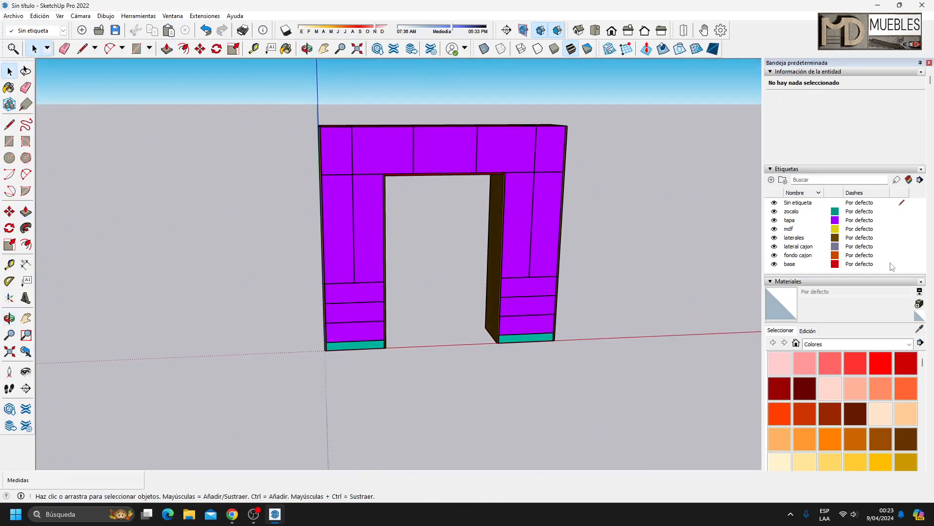
Turn off the colour-by-tag display so the wardrobe shows its own materials
{"action": "left_click", "coordinate": [908, 180]}
{"action": "scroll", "coordinate": [554, 146], "scroll_direction": "up", "scroll_amount": 3}
{"action": "scroll", "coordinate": [555, 146], "scroll_direction": "up", "scroll_amount": 3}
{"action": "scroll", "coordinate": [427, 232], "scroll_direction": "down", "scroll_amount": 4}
{"action": "middle_click_drag", "start_coordinate": [427, 233], "coordinate": [336, 326]}
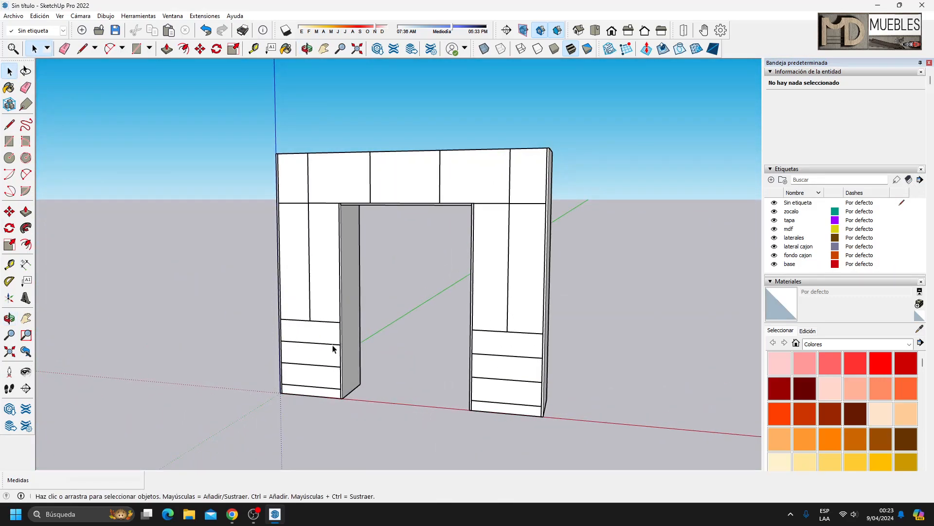
Save the model to the desktop (Escritorio) under the name "ropero 1"
{"action": "left_click_drag", "start_coordinate": [140, 99], "coordinate": [140, 99]}
{"action": "left_click", "coordinate": [13, 16]}
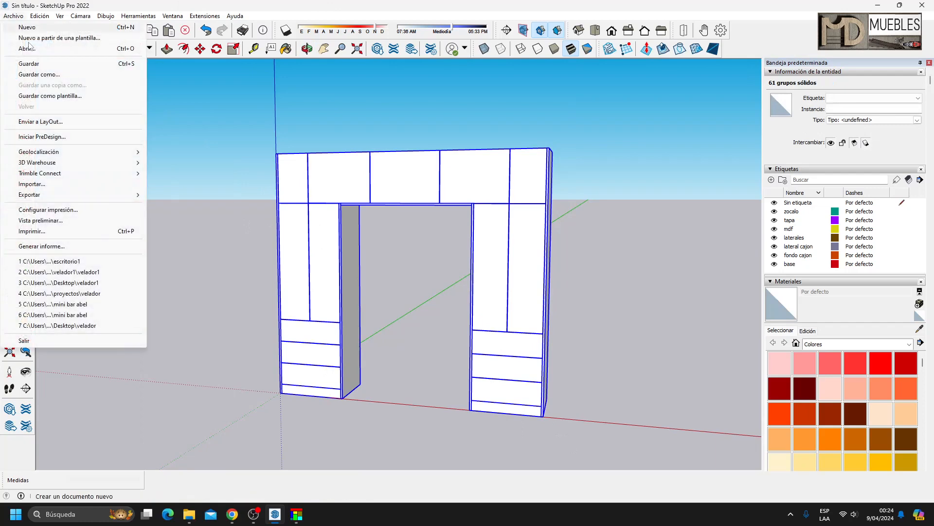
{"action": "left_click", "coordinate": [41, 75]}
{"action": "left_click", "coordinate": [348, 222]}
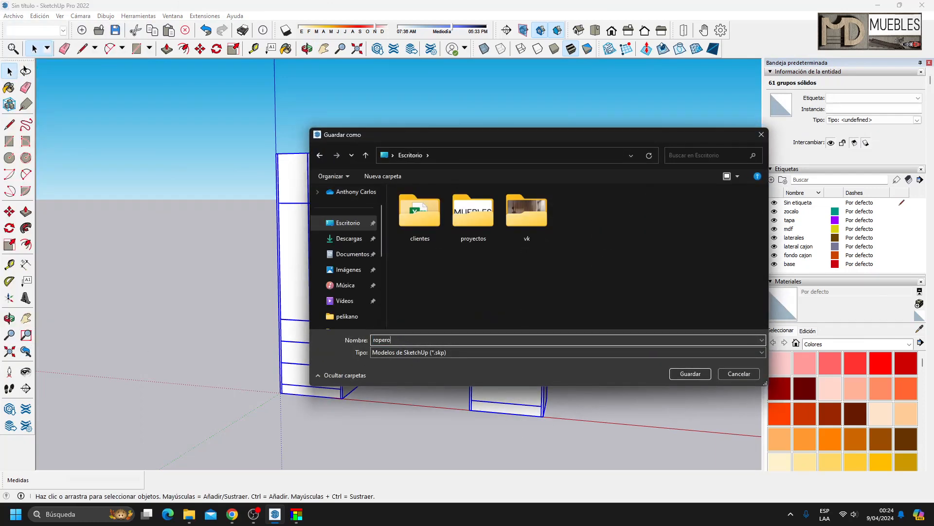
{"action": "type", "text": "ropero 1"}
{"action": "left_click", "coordinate": [684, 373]}
{"action": "left_click", "coordinate": [692, 197]}
Create a material named "roble gris" from the image roblegris-textura-pelikano.jpg, with a texture width of 1000 mm
{"action": "middle_click_drag", "start_coordinate": [350, 305], "coordinate": [466, 320]}
{"action": "left_click", "coordinate": [919, 303]}
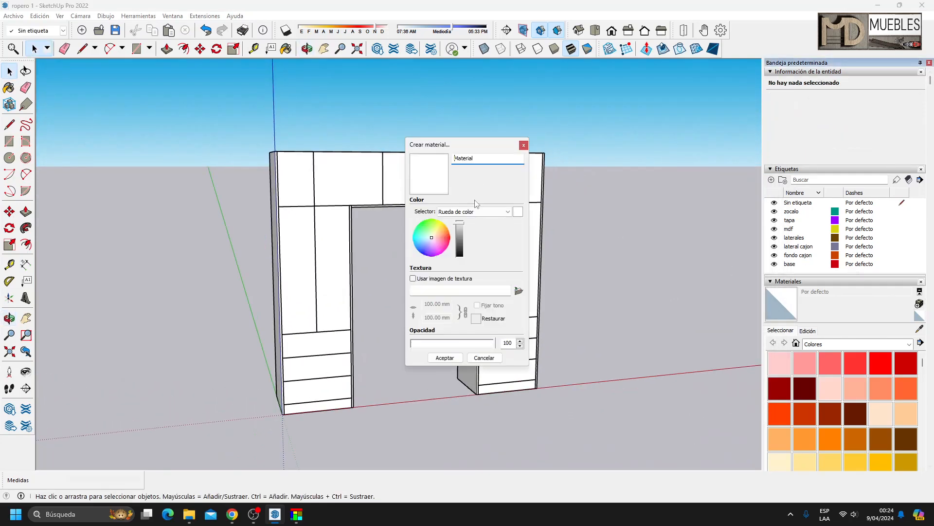
{"action": "left_click", "coordinate": [519, 291]}
{"action": "left_click", "coordinate": [349, 271]}
{"action": "double_click", "coordinate": [640, 220]}
{"action": "left_click_drag", "start_coordinate": [765, 228], "coordinate": [768, 306]}
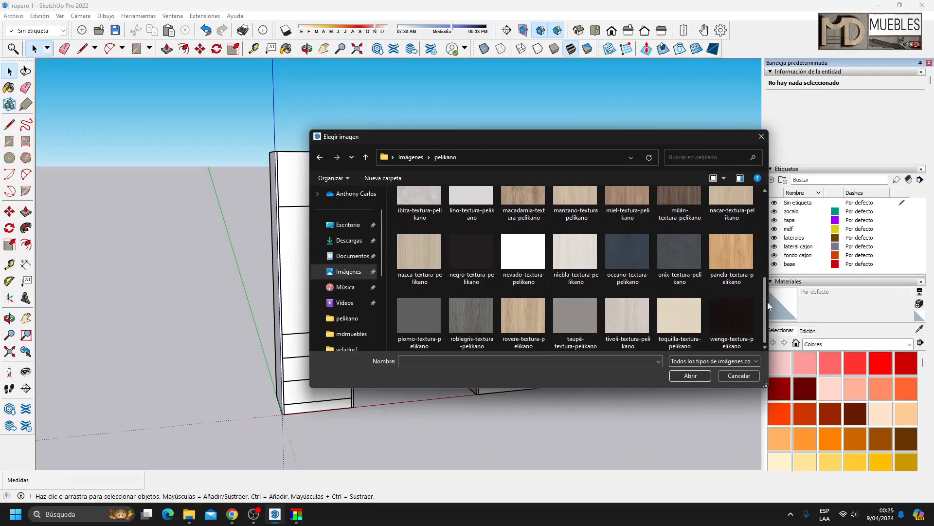
{"action": "left_click", "coordinate": [697, 376]}
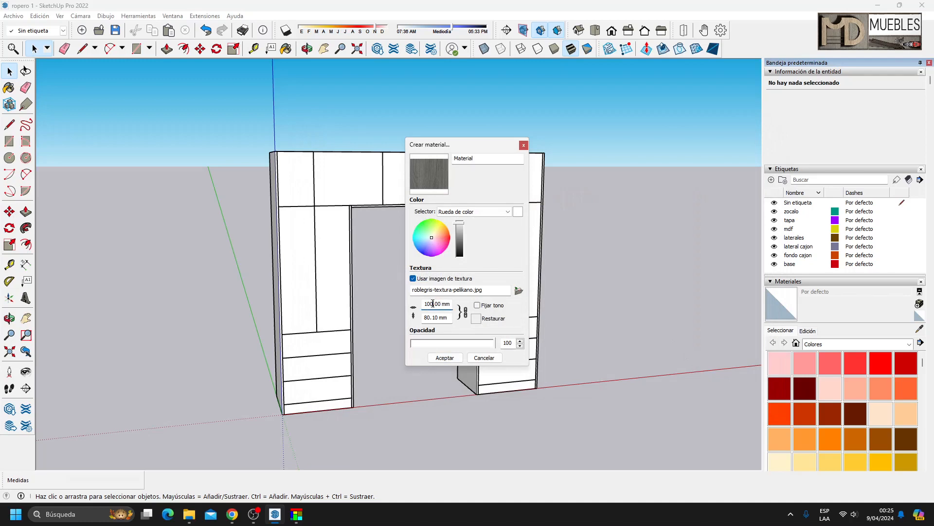
{"action": "left_click", "coordinate": [445, 358]}
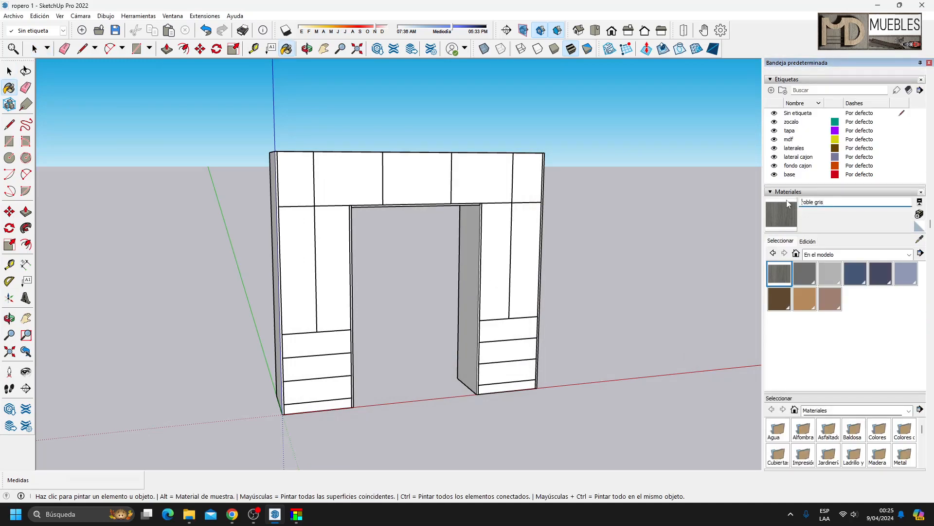
Paint all doors, drawer fronts and front plinths of both modules and the upper compartments with roble gris
{"action": "left_click", "coordinate": [302, 176]}
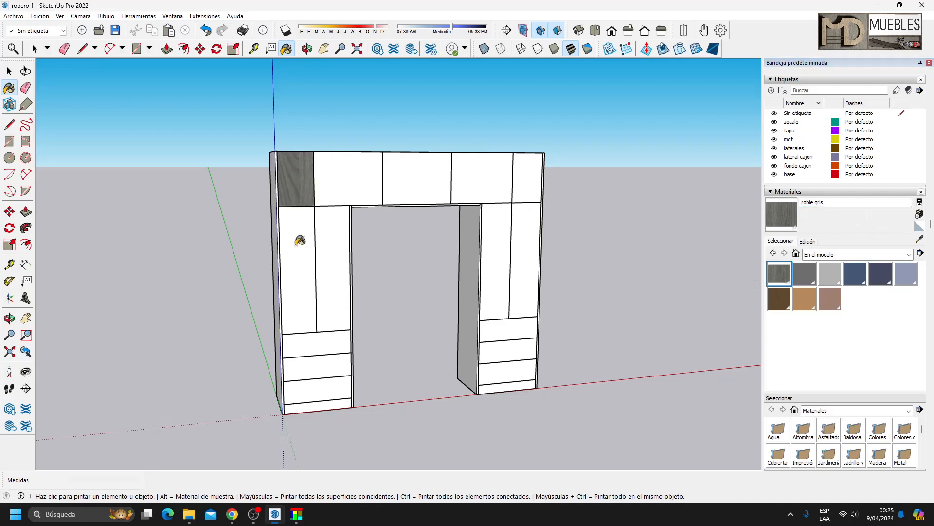
{"action": "left_click", "coordinate": [300, 242]}
{"action": "left_click", "coordinate": [327, 230]}
{"action": "left_click", "coordinate": [325, 187]}
{"action": "left_click", "coordinate": [406, 179]}
{"action": "left_click", "coordinate": [465, 177]}
{"action": "left_click", "coordinate": [524, 178]}
{"action": "left_click", "coordinate": [522, 225]}
{"action": "left_click", "coordinate": [497, 228]}
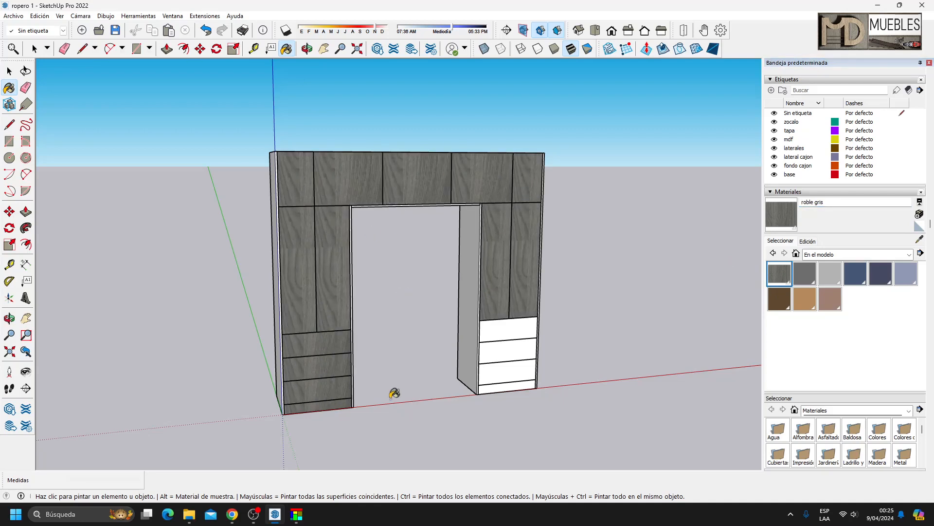
{"action": "left_click", "coordinate": [498, 385]}
Paint the inner and outer side panels of the wardrobe with roble gris
{"action": "left_click", "coordinate": [473, 293]}
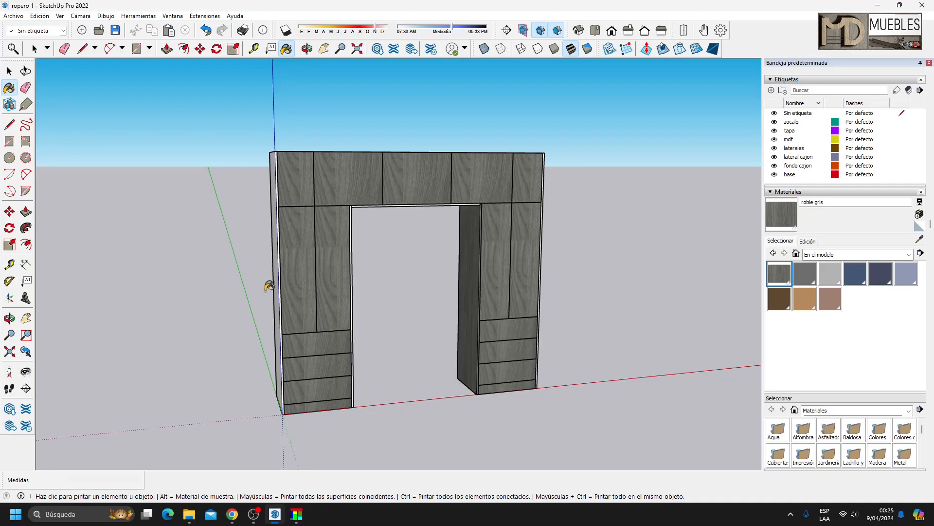
{"action": "middle_click_drag", "start_coordinate": [539, 267], "coordinate": [346, 251]}
{"action": "left_click", "coordinate": [347, 252]}
{"action": "left_click", "coordinate": [534, 224]}
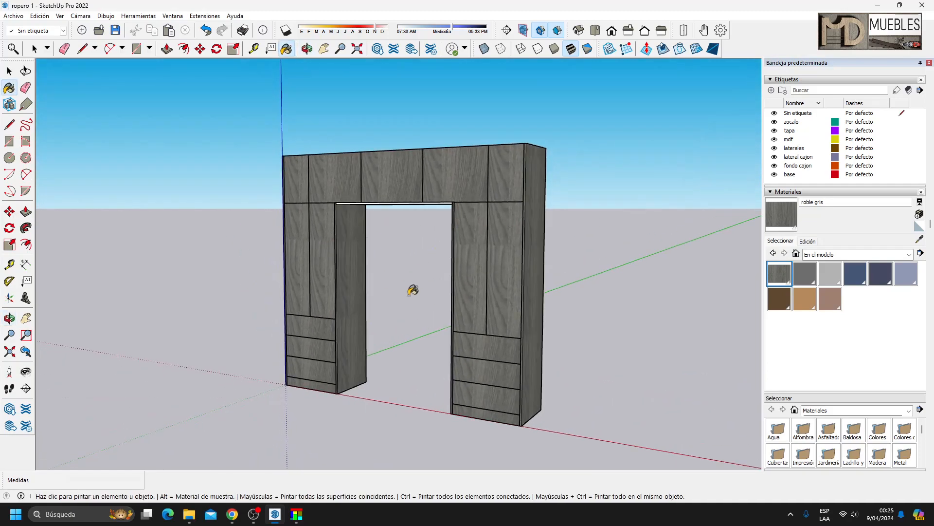
Paint the top panels, upper shelves and partitions with roble gris from the rear of the wardrobe
{"action": "middle_click_drag", "start_coordinate": [412, 291], "coordinate": [405, 199]}
{"action": "middle_click_drag", "start_coordinate": [374, 266], "coordinate": [549, 276]}
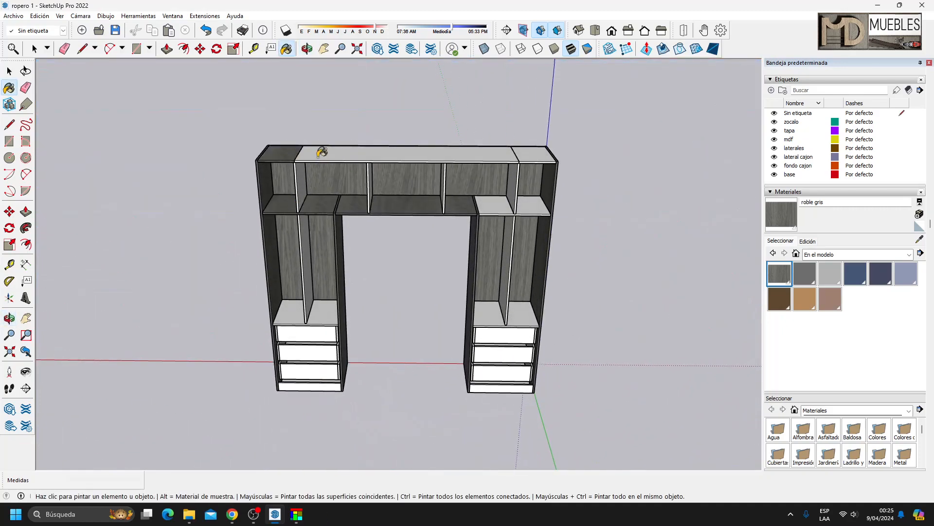
{"action": "left_click", "coordinate": [320, 154]}
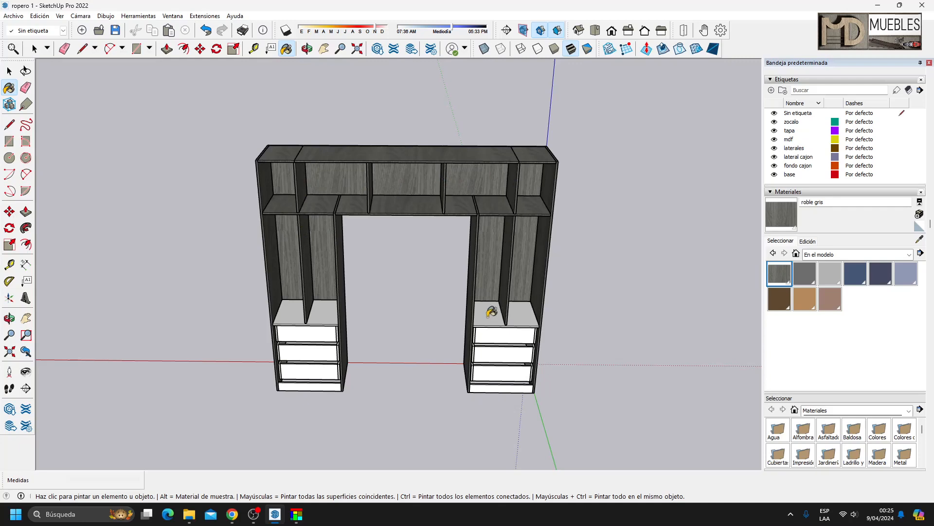
Paint the backs and sides of the drawer boxes in both modules with roble gris
{"action": "scroll", "coordinate": [508, 354], "scroll_direction": "up", "scroll_amount": 4}
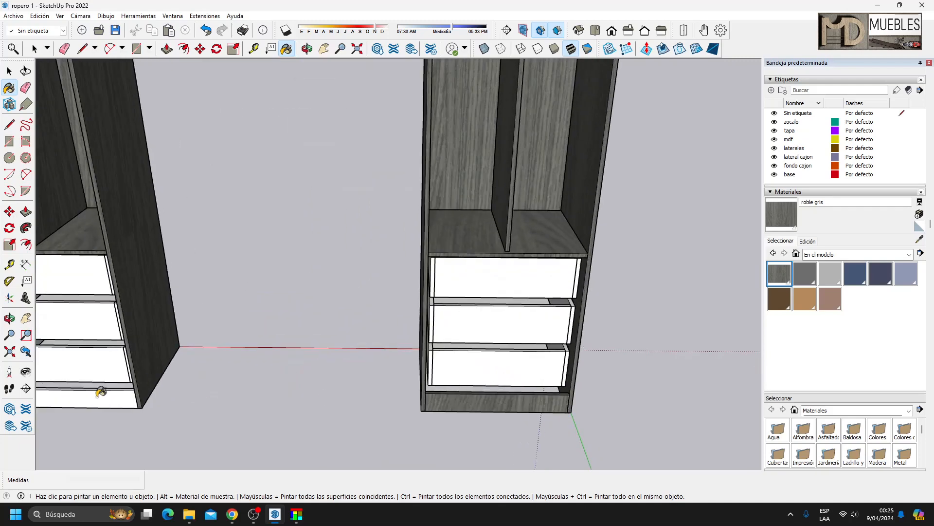
{"action": "left_click", "coordinate": [502, 269]}
{"action": "left_click", "coordinate": [499, 317]}
{"action": "left_click", "coordinate": [503, 356]}
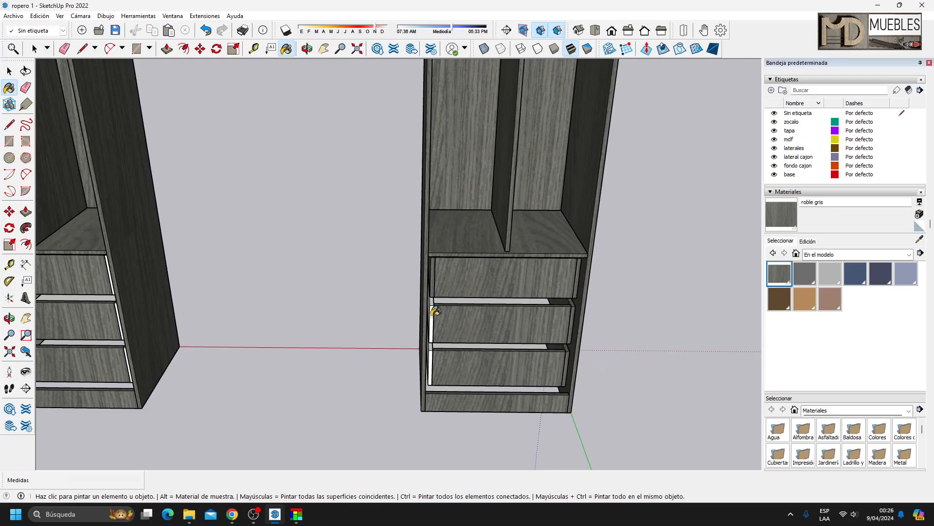
{"action": "scroll", "coordinate": [435, 357], "scroll_direction": "down", "scroll_amount": 5}
{"action": "scroll", "coordinate": [303, 359], "scroll_direction": "up", "scroll_amount": 5}
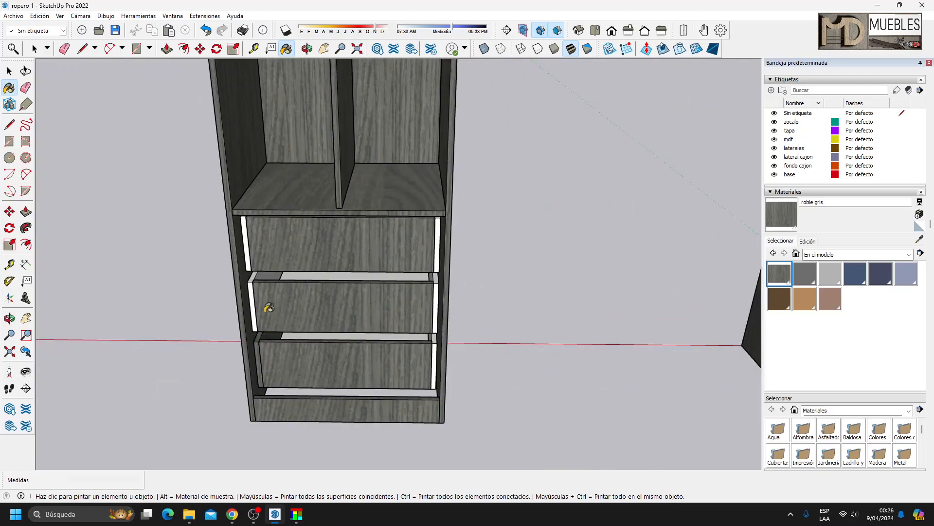
{"action": "left_click", "coordinate": [437, 352]}
{"action": "scroll", "coordinate": [261, 376], "scroll_direction": "down", "scroll_amount": 4}
{"action": "mouse_move", "coordinate": [417, 381]}
{"action": "middle_mouse_down"}
{"action": "mouse_move", "coordinate": [420, 217]}
{"action": "mouse_move", "coordinate": [411, 327]}
{"action": "mouse_move", "coordinate": [378, 249]}
{"action": "mouse_move", "coordinate": [398, 267]}
{"action": "mouse_move", "coordinate": [406, 254]}
{"action": "middle_mouse_up"}
{"action": "scroll", "coordinate": [883, 225], "scroll_direction": "up", "scroll_amount": 2}
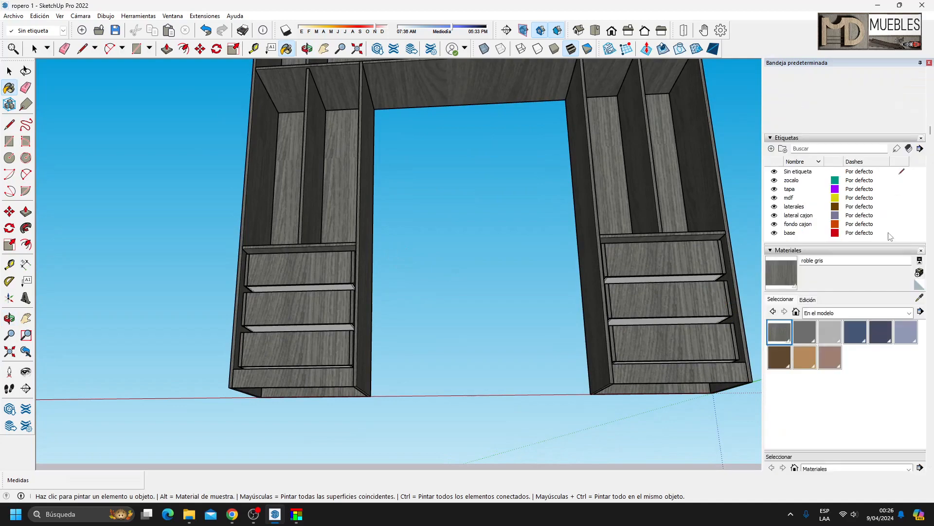
Create a second material named "gris" from the Gris.jpg texture image
{"action": "left_click", "coordinate": [908, 149]}
{"action": "left_click", "coordinate": [908, 149]}
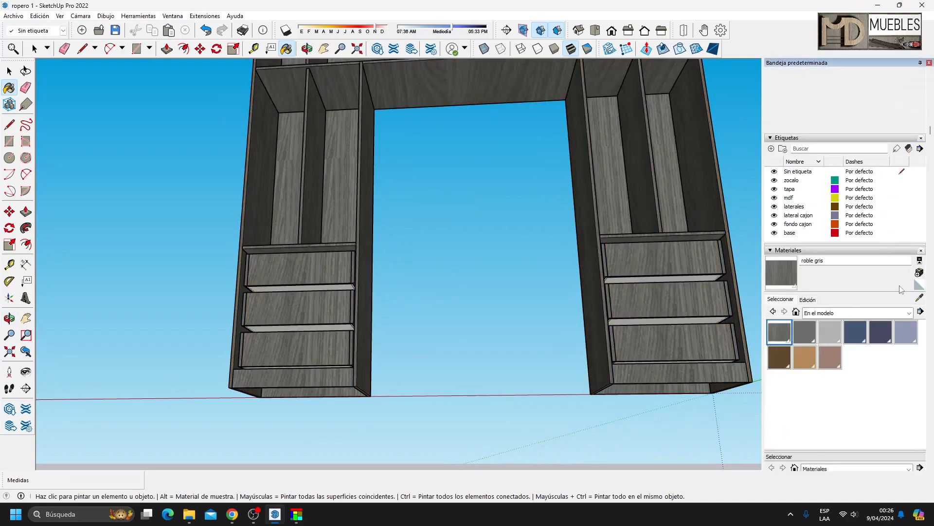
{"action": "left_click", "coordinate": [919, 272]}
{"action": "left_click", "coordinate": [517, 288]}
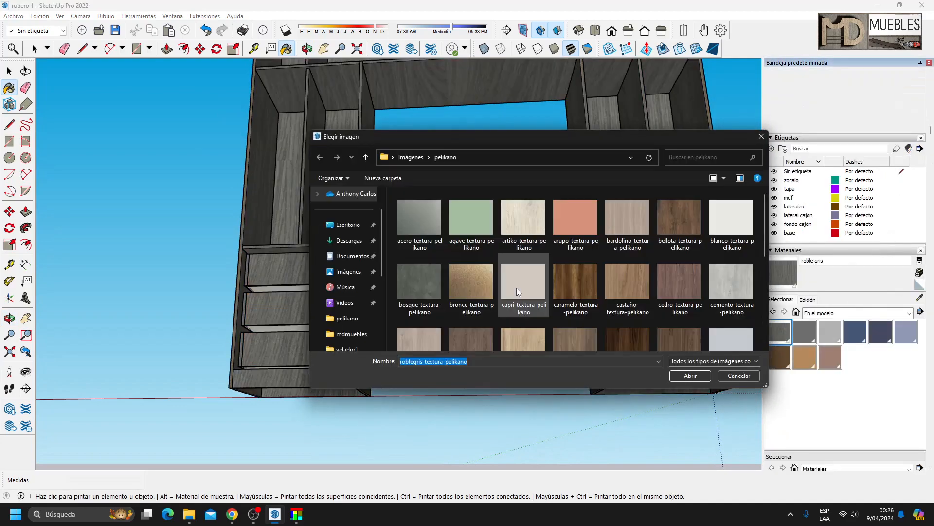
{"action": "scroll", "coordinate": [764, 218], "scroll_direction": "down", "scroll_amount": 2}
{"action": "left_click", "coordinate": [732, 258]}
{"action": "left_click", "coordinate": [689, 375]}
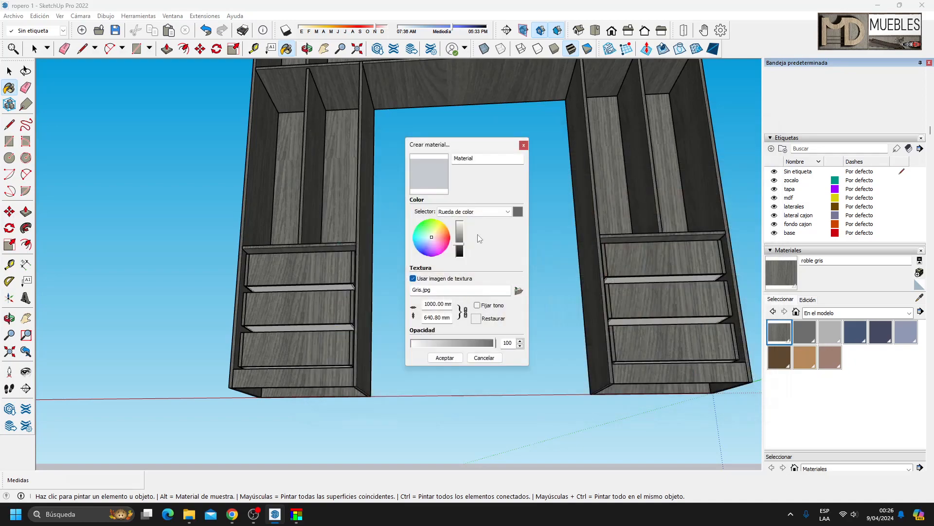
{"action": "type", "text": "gris"}
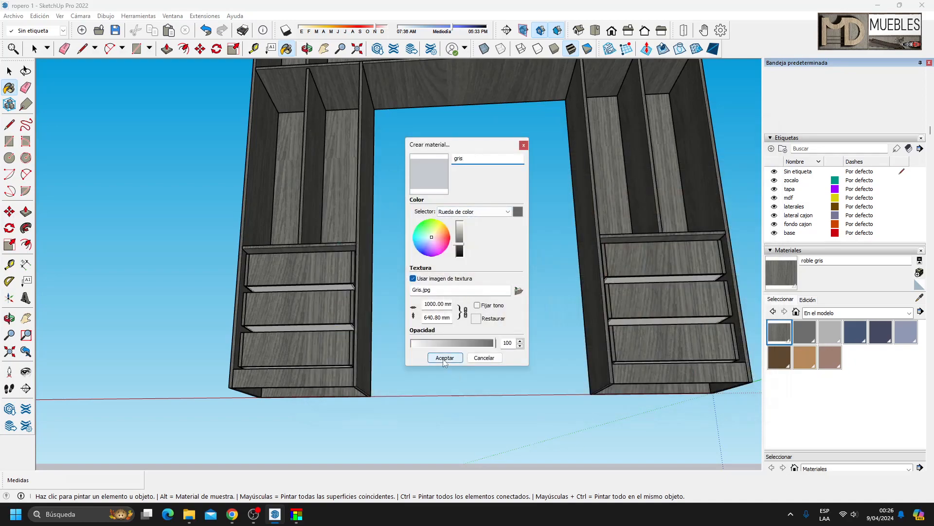
{"action": "left_click", "coordinate": [445, 358]}
Paint the drawer bottoms of the first module seen from the rear with the gris material
{"action": "scroll", "coordinate": [306, 286], "scroll_direction": "up", "scroll_amount": 3}
{"action": "left_click", "coordinate": [306, 286]}
{"action": "left_click", "coordinate": [294, 367]}
{"action": "scroll", "coordinate": [348, 274], "scroll_direction": "down", "scroll_amount": 1}
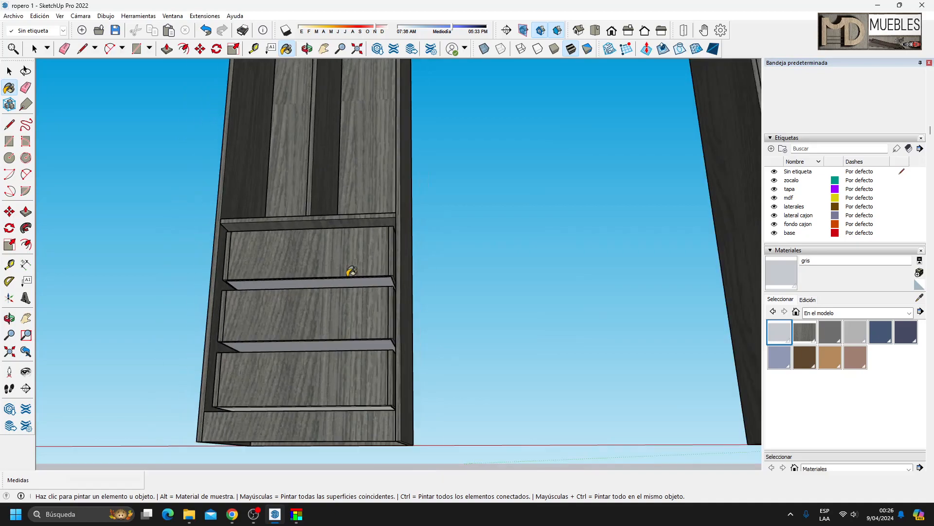
{"action": "scroll", "coordinate": [296, 419], "scroll_direction": "up", "scroll_amount": 4}
{"action": "left_click", "coordinate": [291, 339]}
{"action": "scroll", "coordinate": [247, 367], "scroll_direction": "down", "scroll_amount": 3}
Paint the drawer bottoms of the other module with the gris material
{"action": "scroll", "coordinate": [728, 273], "scroll_direction": "up", "scroll_amount": 3}
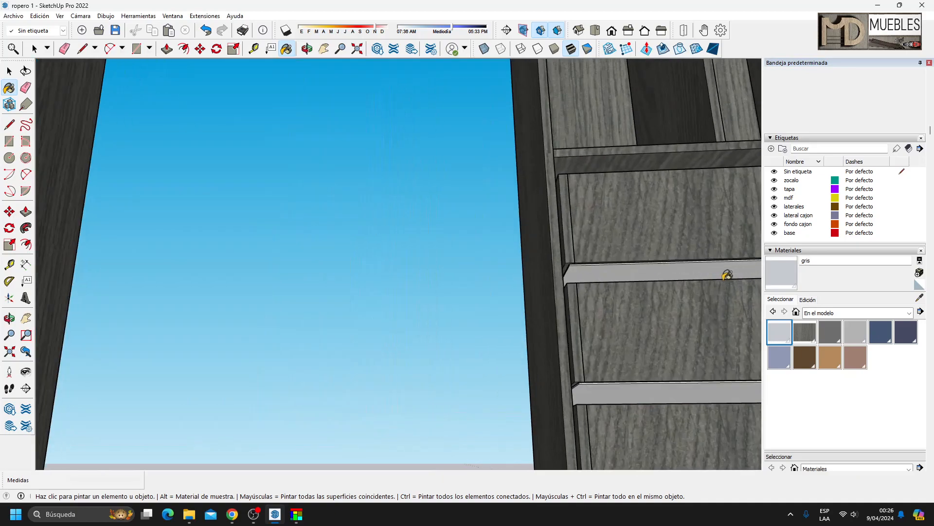
{"action": "left_click", "coordinate": [653, 268]}
{"action": "scroll", "coordinate": [659, 375], "scroll_direction": "down", "scroll_amount": 3}
{"action": "scroll", "coordinate": [626, 437], "scroll_direction": "up", "scroll_amount": 4}
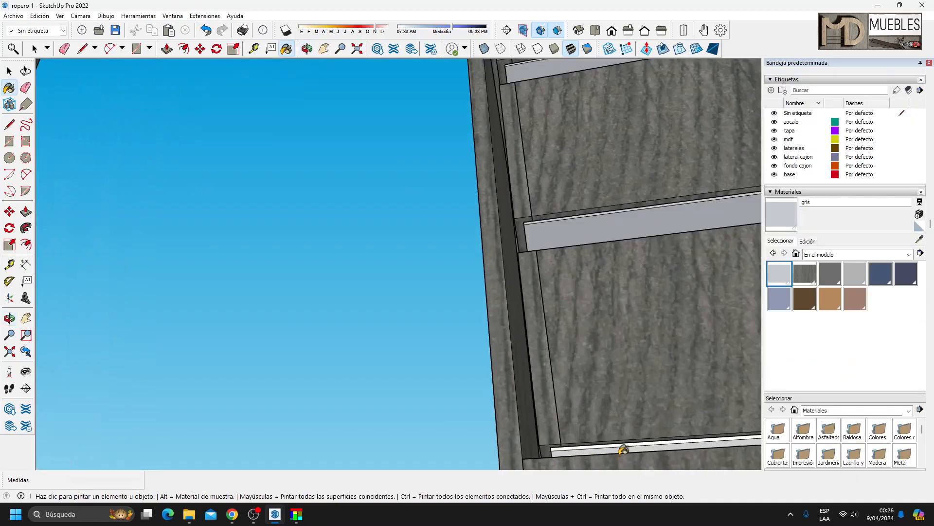
{"action": "scroll", "coordinate": [624, 425], "scroll_direction": "down", "scroll_amount": 4}
{"action": "scroll", "coordinate": [556, 306], "scroll_direction": "down", "scroll_amount": 2}
Open the roble gris material for editing and set its texture width to 1200 mm
{"action": "mouse_move", "coordinate": [556, 307]}
{"action": "middle_mouse_down"}
{"action": "mouse_move", "coordinate": [466, 360]}
{"action": "mouse_move", "coordinate": [539, 334]}
{"action": "mouse_move", "coordinate": [287, 322]}
{"action": "mouse_move", "coordinate": [548, 232]}
{"action": "mouse_move", "coordinate": [558, 300]}
{"action": "mouse_move", "coordinate": [340, 292]}
{"action": "mouse_move", "coordinate": [419, 298]}
{"action": "mouse_move", "coordinate": [538, 260]}
{"action": "middle_mouse_up"}
{"action": "left_click", "coordinate": [805, 280]}
{"action": "left_click", "coordinate": [808, 241]}
{"action": "left_click_drag", "start_coordinate": [795, 351], "coordinate": [789, 351]}
{"action": "left_click", "coordinate": [788, 351]}
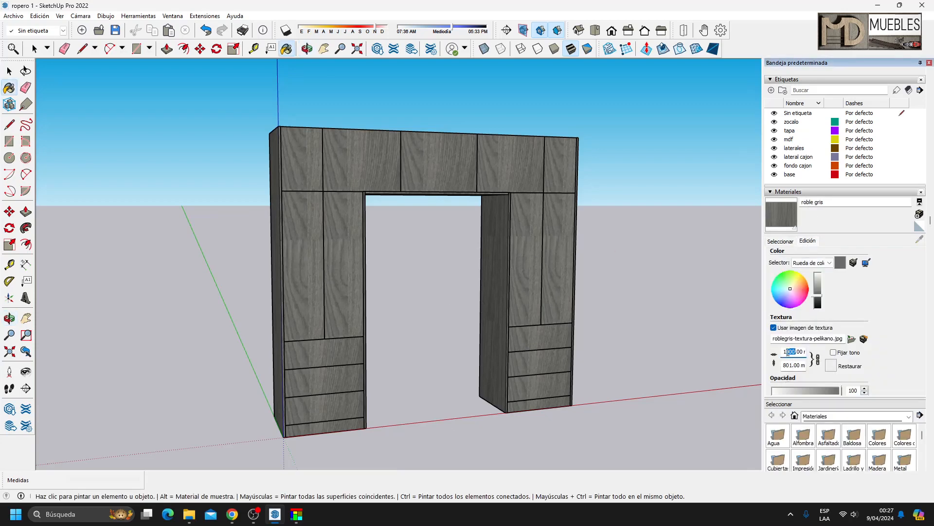
{"action": "key", "text": "Delete"}
{"action": "type", "text": "2"}
{"action": "key", "text": "Return"}
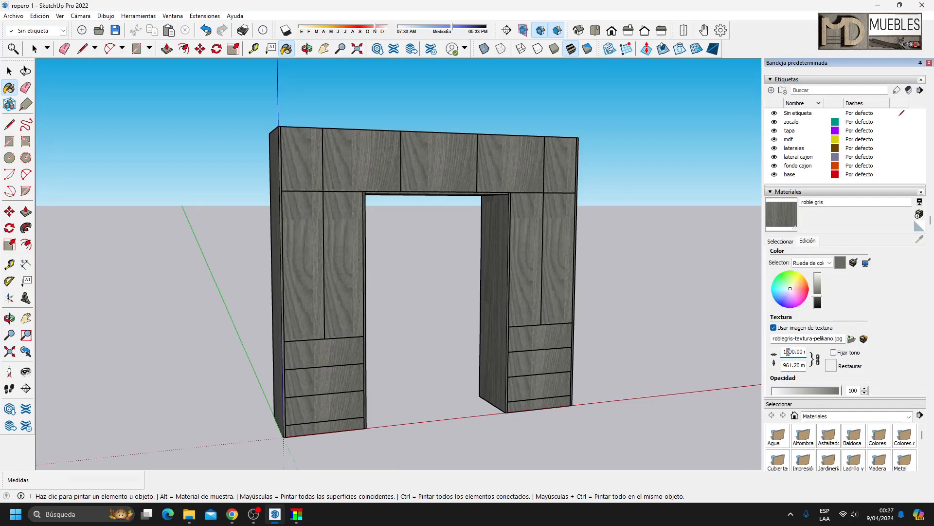
Try roble gris texture widths of 1400 mm and 1500 mm
{"action": "key", "text": "Delete"}
{"action": "type", "text": "4"}
{"action": "key", "text": "Return"}
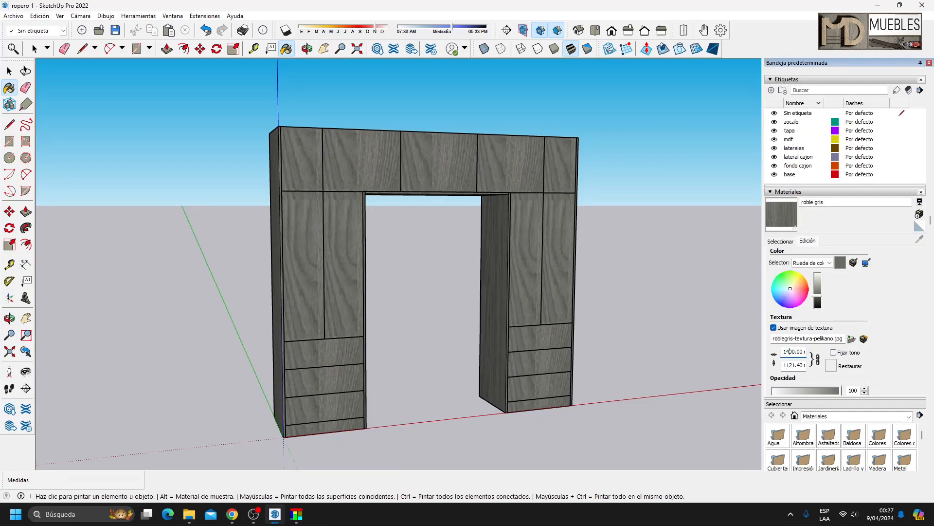
{"action": "key", "text": "Delete"}
{"action": "type", "text": "5"}
{"action": "key", "text": "Return"}
Set the roble gris texture width to 1600 mm
{"action": "key", "text": "Delete"}
{"action": "type", "text": "6"}
{"action": "key", "text": "Return"}
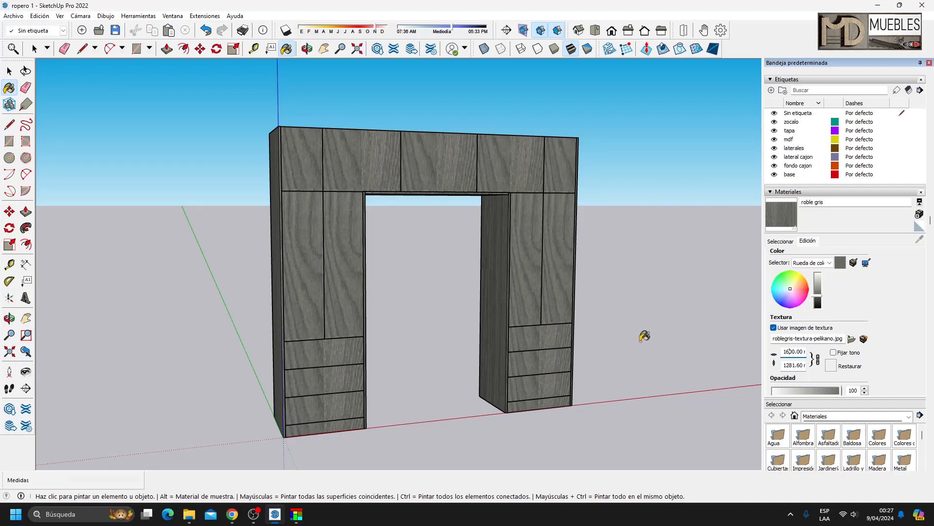
{"action": "middle_click_drag", "start_coordinate": [670, 282], "coordinate": [707, 305]}
{"action": "scroll", "coordinate": [407, 284], "scroll_direction": "up", "scroll_amount": 1}
{"action": "mouse_move", "coordinate": [391, 302]}
{"action": "middle_mouse_down"}
{"action": "mouse_move", "coordinate": [399, 299]}
{"action": "mouse_move", "coordinate": [393, 307]}
{"action": "middle_mouse_up"}
{"action": "left_click", "coordinate": [596, 454]}
{"action": "key", "text": "ctrl+a"}
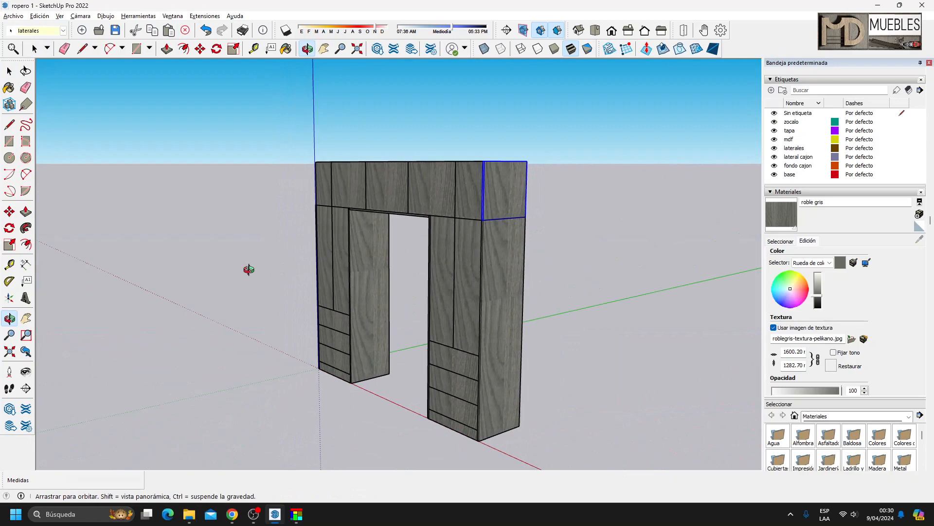
Copy the upper compartment's outer side panel and place it on the open opposite end of the wardrobe
{"action": "middle_click_drag", "start_coordinate": [248, 269], "coordinate": [246, 267]}
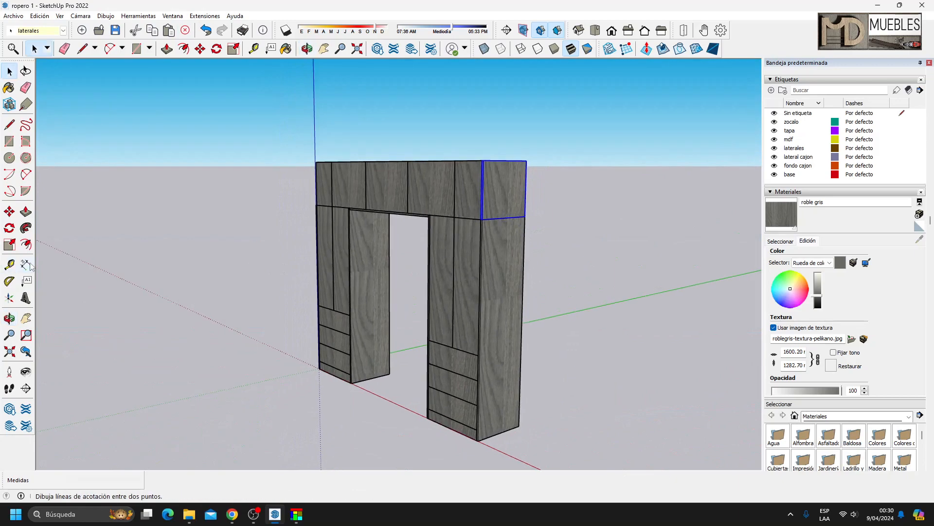
{"action": "scroll", "coordinate": [481, 216], "scroll_direction": "up", "scroll_amount": 3}
{"action": "left_click", "coordinate": [481, 214]}
{"action": "scroll", "coordinate": [584, 209], "scroll_direction": "down", "scroll_amount": 1}
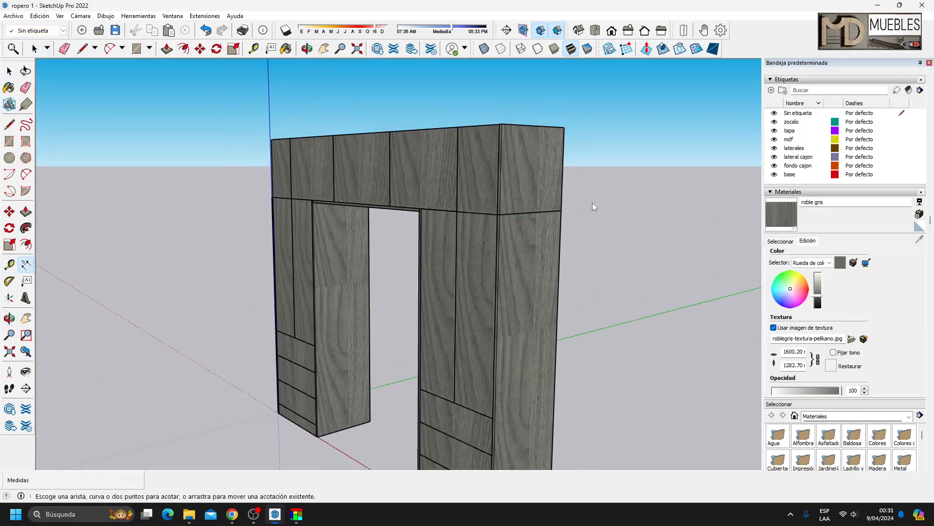
{"action": "mouse_move", "coordinate": [591, 132]}
{"action": "middle_mouse_down"}
{"action": "mouse_move", "coordinate": [365, 261]}
{"action": "mouse_move", "coordinate": [692, 260]}
{"action": "middle_mouse_up"}
{"action": "key", "text": "m"}
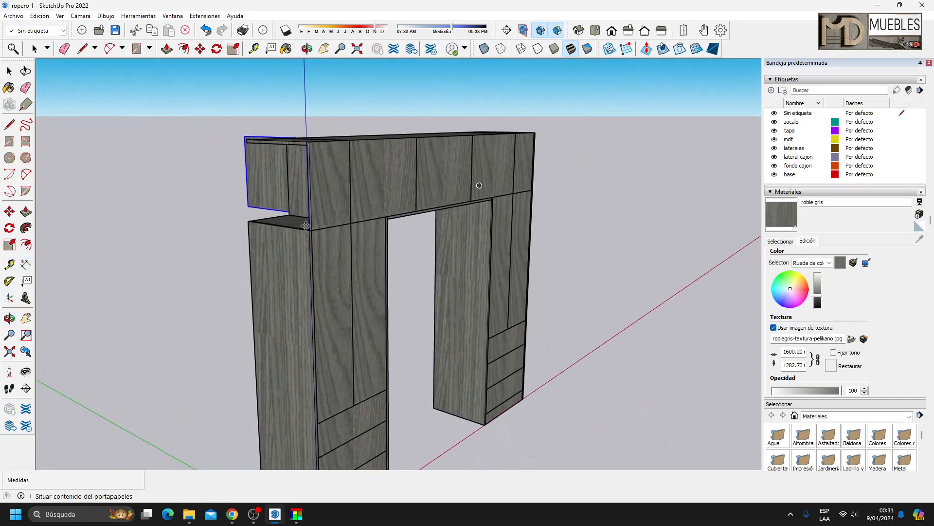
{"action": "scroll", "coordinate": [312, 238], "scroll_direction": "up", "scroll_amount": 10}
{"action": "scroll", "coordinate": [228, 177], "scroll_direction": "down", "scroll_amount": 7}
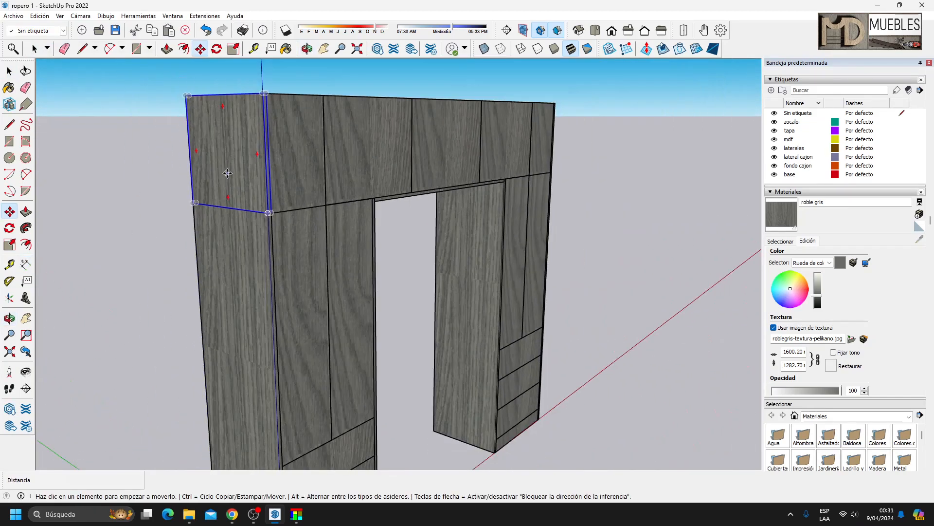
Select the entire wardrobe and save the model
{"action": "middle_click_drag", "start_coordinate": [429, 278], "coordinate": [77, 248]}
{"action": "middle_click_drag", "start_coordinate": [623, 258], "coordinate": [486, 268]}
{"action": "middle_click_drag", "start_coordinate": [350, 265], "coordinate": [519, 255]}
{"action": "key", "text": "space"}
{"action": "key", "text": "ctrl+a"}
{"action": "left_click", "coordinate": [40, 16]}
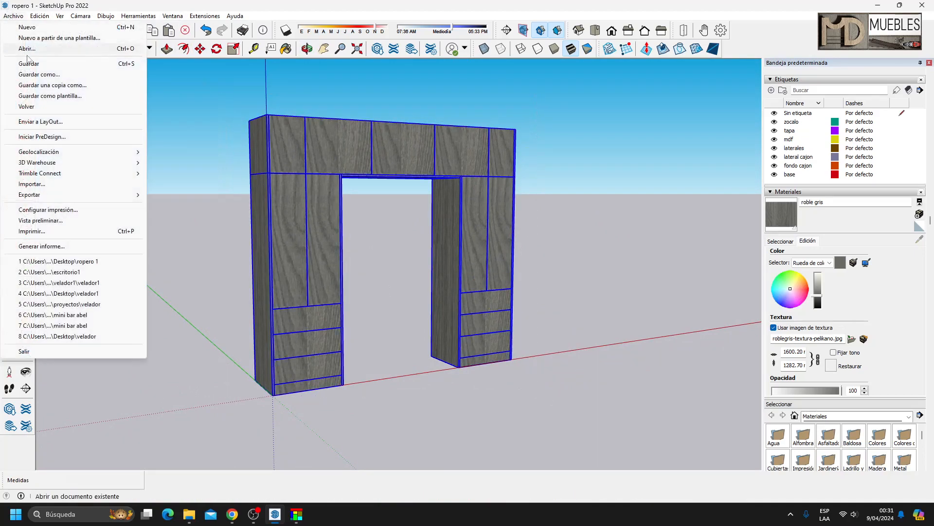
{"action": "left_click", "coordinate": [29, 67]}
Export the selected wardrobe's parts list with the cutting optimization extension
{"action": "scroll", "coordinate": [289, 241], "scroll_direction": "up", "scroll_amount": 2}
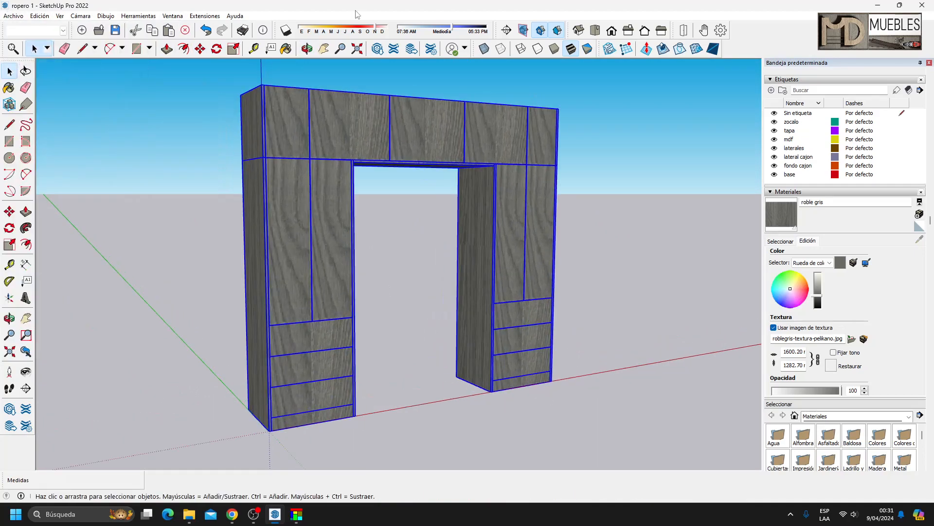
{"action": "left_click", "coordinate": [205, 16]}
{"action": "left_click", "coordinate": [228, 63]}
{"action": "left_click", "coordinate": [380, 281]}
{"action": "left_click", "coordinate": [517, 278]}
Switch to Cutting Optimization pro and open the exported parts file ropero 1.skp.xml
{"action": "left_click", "coordinate": [296, 513]}
{"action": "left_click", "coordinate": [95, 34]}
{"action": "left_click", "coordinate": [274, 106]}
{"action": "left_click", "coordinate": [381, 267]}
Review the imported demand list through to its last part, checking dimensions, materials and labels
{"action": "key", "text": "Down"}
{"action": "key", "text": "Down"}
{"action": "key", "text": "Down"}
{"action": "key", "text": "Down"}
{"action": "key", "text": "Down"}
{"action": "key", "text": "Down"}
{"action": "key", "text": "Down"}
{"action": "key", "text": "Down"}
{"action": "key", "text": "Down"}
{"action": "key", "text": "Down"}
{"action": "key", "text": "Down"}
{"action": "key", "text": "Down"}
{"action": "key", "text": "Down"}
{"action": "key", "text": "Down"}
{"action": "key", "text": "Down"}
{"action": "key", "text": "Down"}
{"action": "key", "text": "Down"}
{"action": "key", "text": "Down"}
{"action": "key", "text": "Down"}
{"action": "key", "text": "Down"}
{"action": "key", "text": "Down"}
{"action": "key", "text": "Down"}
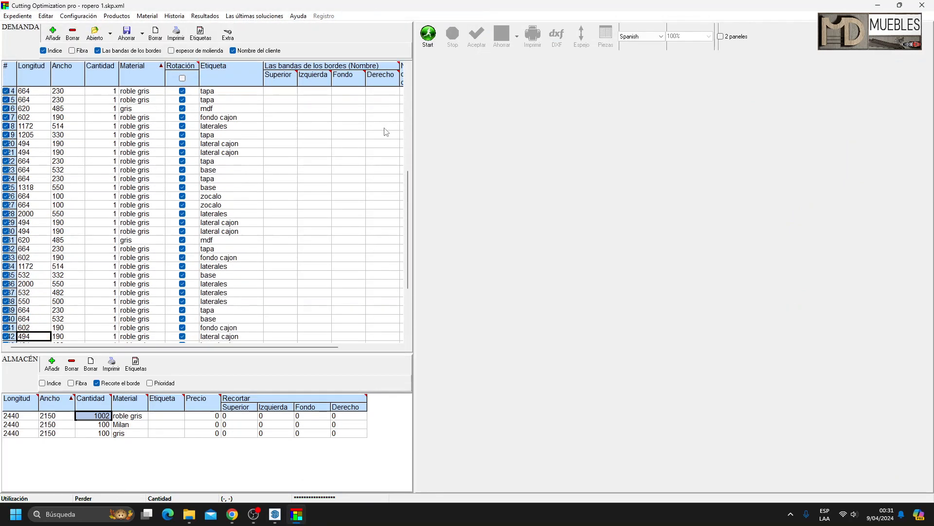
{"action": "key", "text": "Down"}
{"action": "key", "text": "Down"}
{"action": "key", "text": "Down"}
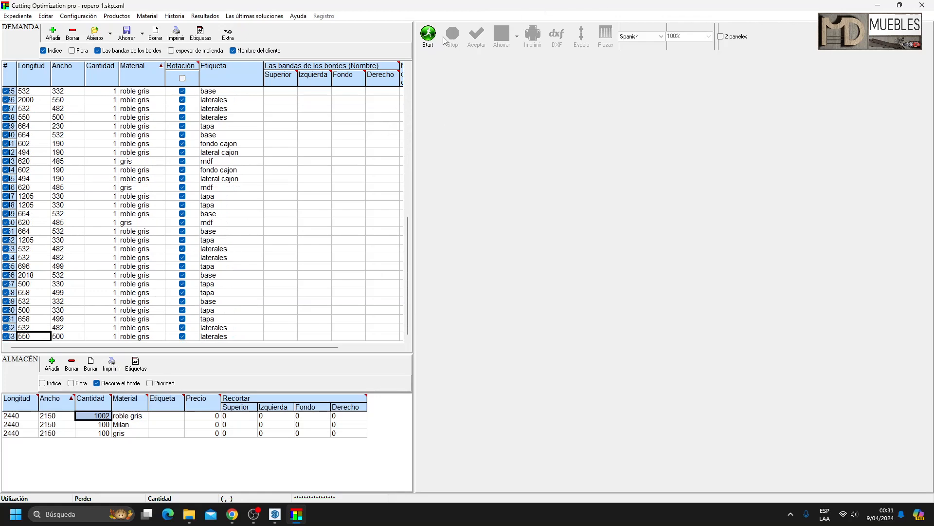
Sort the demand list by material in descending order and run the cutting optimization
{"action": "left_click", "coordinate": [134, 76]}
{"action": "left_click_drag", "start_coordinate": [411, 250], "coordinate": [414, 83]}
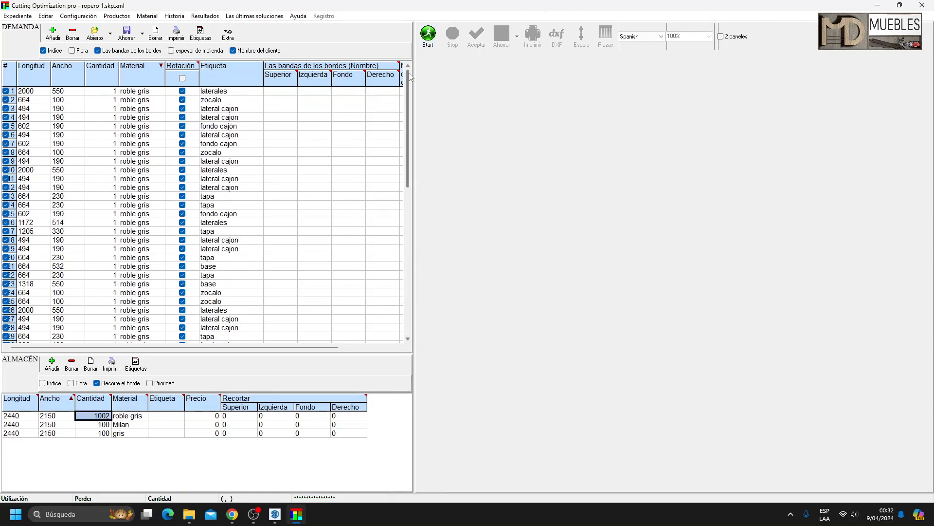
{"action": "left_click", "coordinate": [430, 35]}
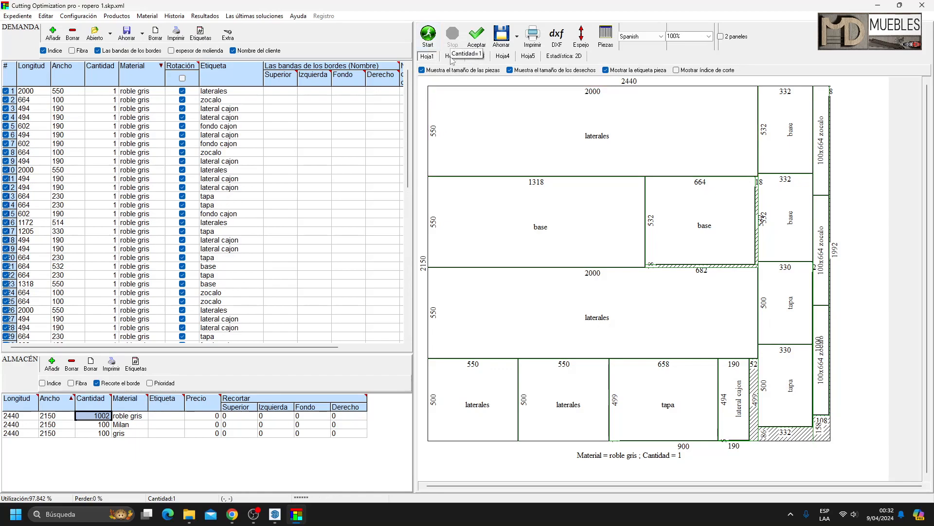
Examine the optimized cutting layouts on sheets 2 through 5
{"action": "left_click", "coordinate": [452, 57]}
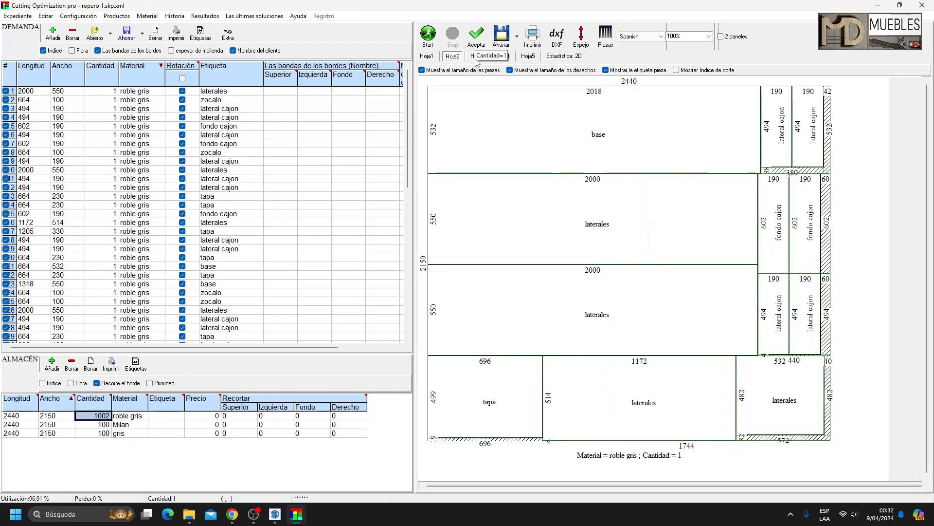
{"action": "left_click", "coordinate": [476, 57]}
{"action": "left_click", "coordinate": [502, 57]}
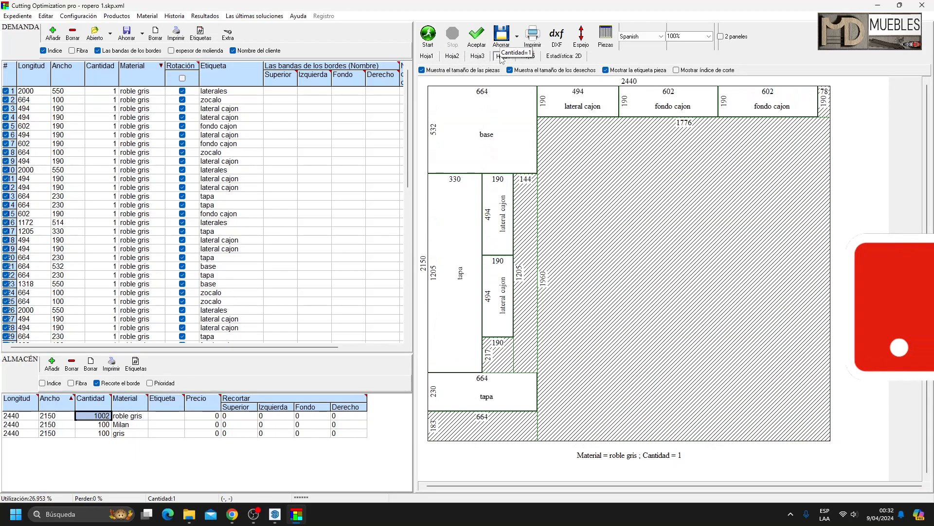
{"action": "left_click", "coordinate": [530, 57]}
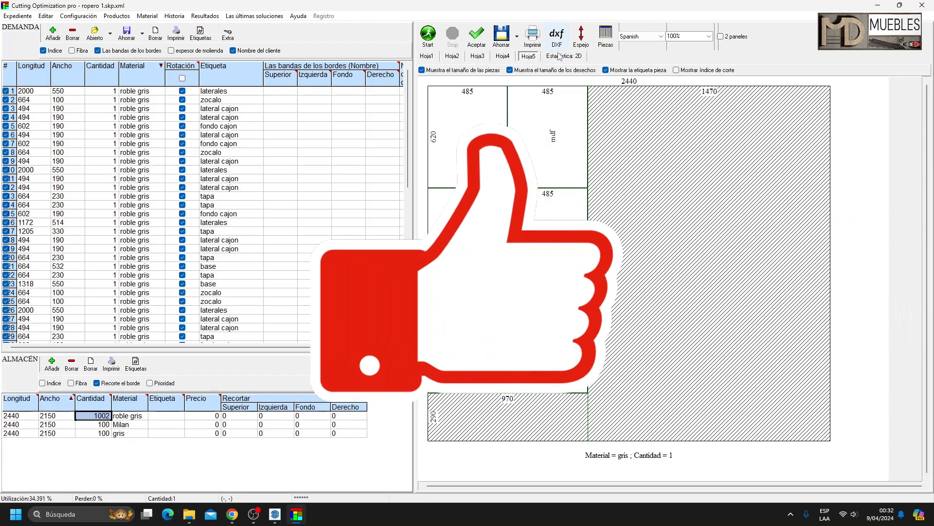